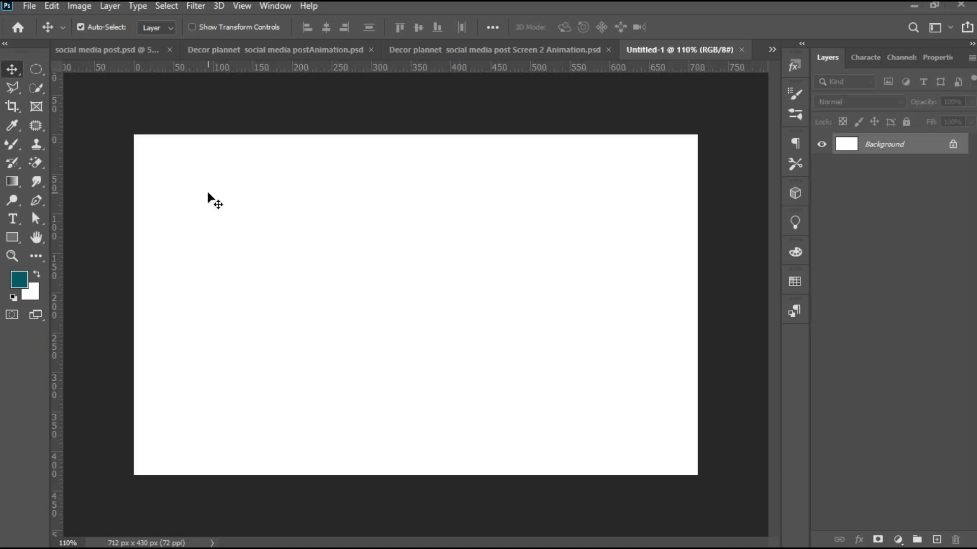
Step: Bring up Image Size for the blank 712 × 430 px, 72 ppi Untitled-1 document
{"action": "key", "text": "ctrl+alt+i"}
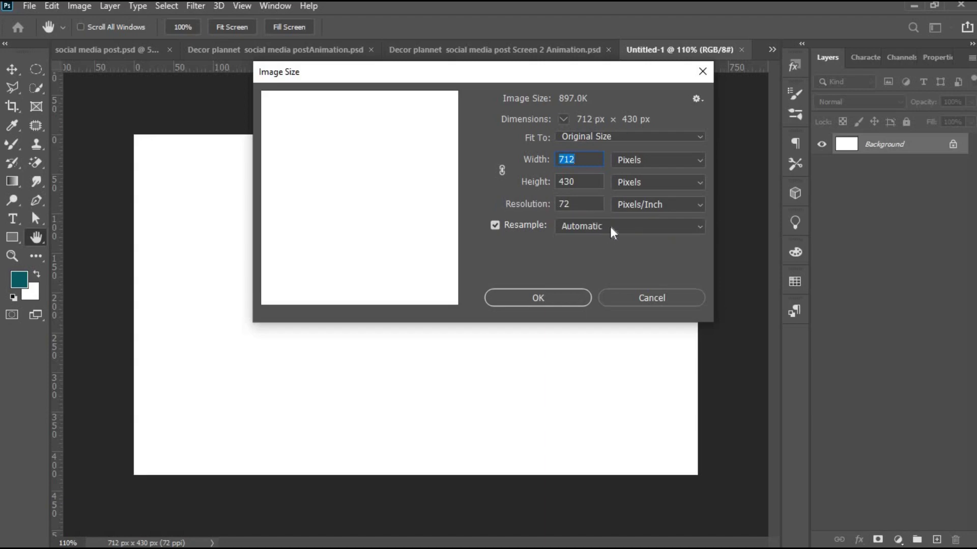
Step: Accept the image size and draw a black square near the canvas top-left
{"action": "left_click", "coordinate": [548, 297]}
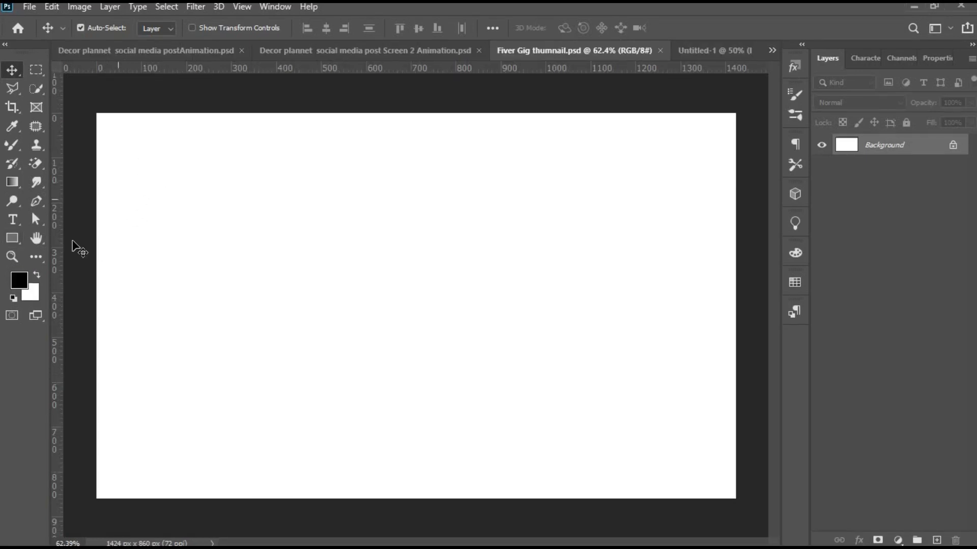
{"action": "left_click", "coordinate": [13, 237]}
{"action": "left_click_drag", "start_coordinate": [129, 140], "coordinate": [233, 321]}
Step: Duplicate the square three times into an evenly spaced row of four
{"action": "key", "text": "v"}
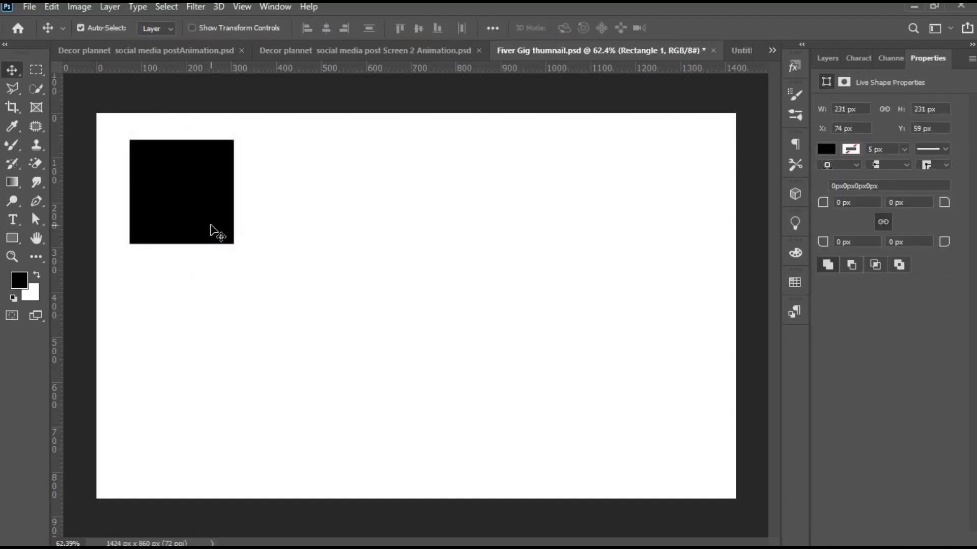
{"action": "left_click_drag", "start_coordinate": [213, 224], "coordinate": [330, 244]}
{"action": "left_click_drag", "start_coordinate": [329, 244], "coordinate": [559, 255]}
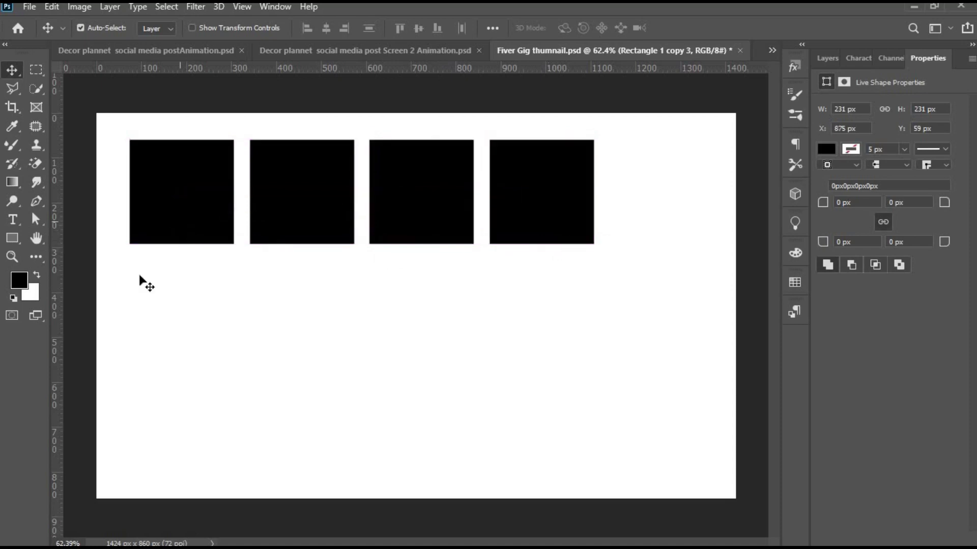
{"action": "mouse_move", "coordinate": [188, 257]}
{"action": "left_mouse_down"}
{"action": "mouse_move", "coordinate": [356, 233]}
{"action": "mouse_move", "coordinate": [553, 247]}
{"action": "left_mouse_up"}
Step: Group the four squares and centre the group horizontally on the canvas
{"action": "left_click", "coordinate": [825, 57]}
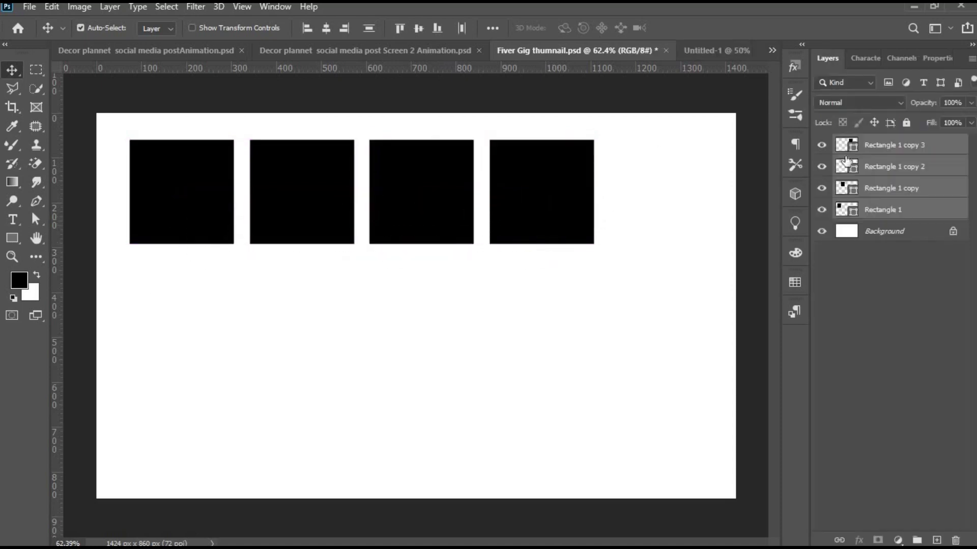
{"action": "key", "text": "ctrl+g"}
{"action": "key", "text": "ctrl+a"}
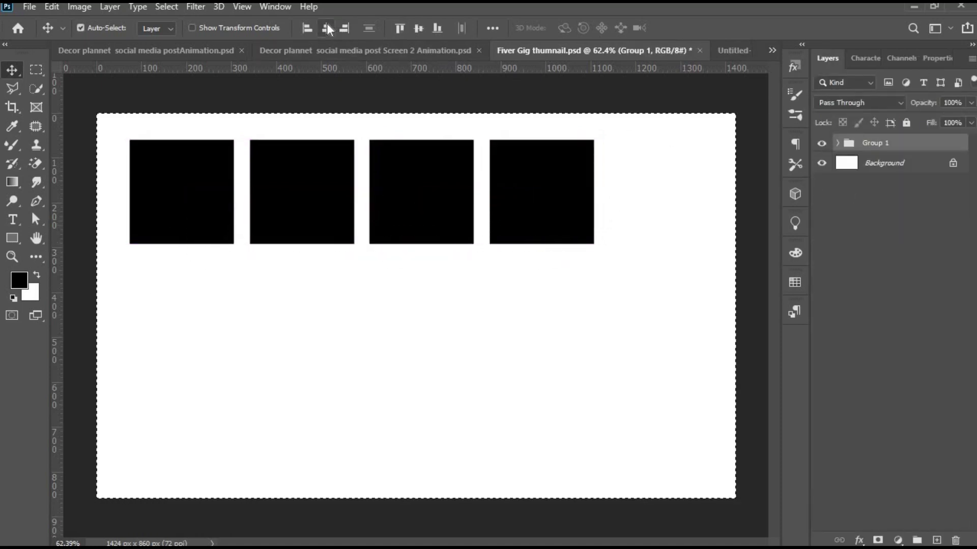
{"action": "left_click", "coordinate": [326, 28]}
{"action": "key", "text": "ctrl+d"}
{"action": "left_click", "coordinate": [529, 306]}
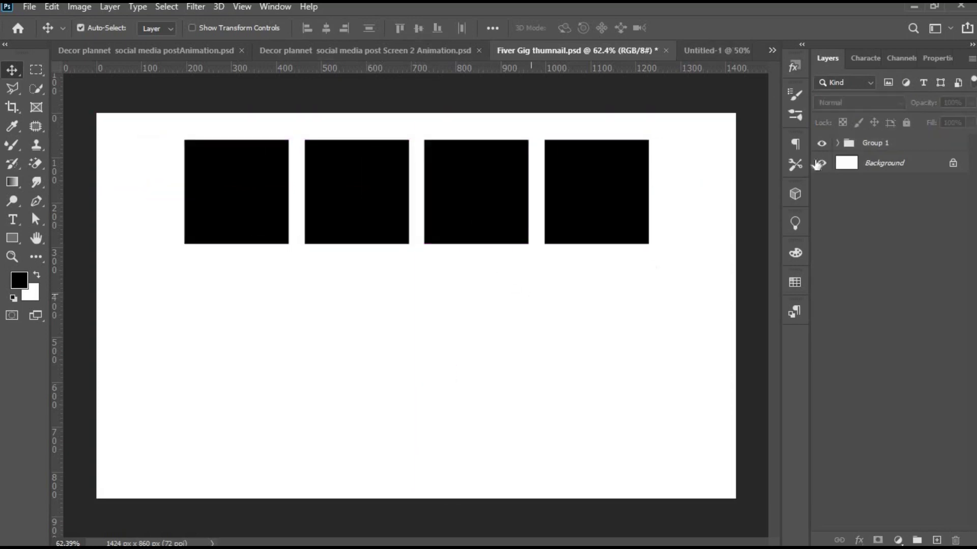
Step: Convert Rectangle 1 and its three copies into smart objects
{"action": "left_click", "coordinate": [837, 143]}
{"action": "right_click", "coordinate": [885, 227]}
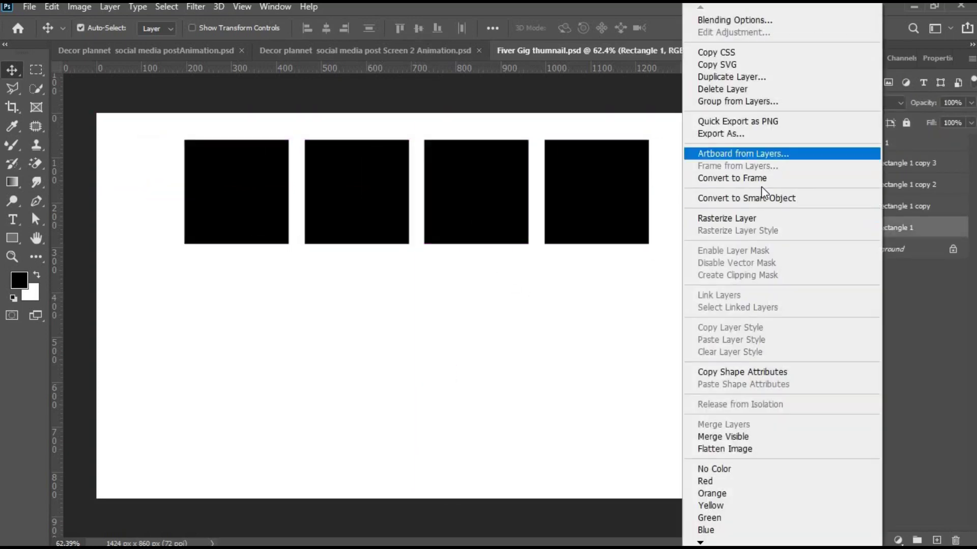
{"action": "left_click", "coordinate": [753, 198]}
{"action": "right_click", "coordinate": [891, 207]}
{"action": "left_click", "coordinate": [752, 198]}
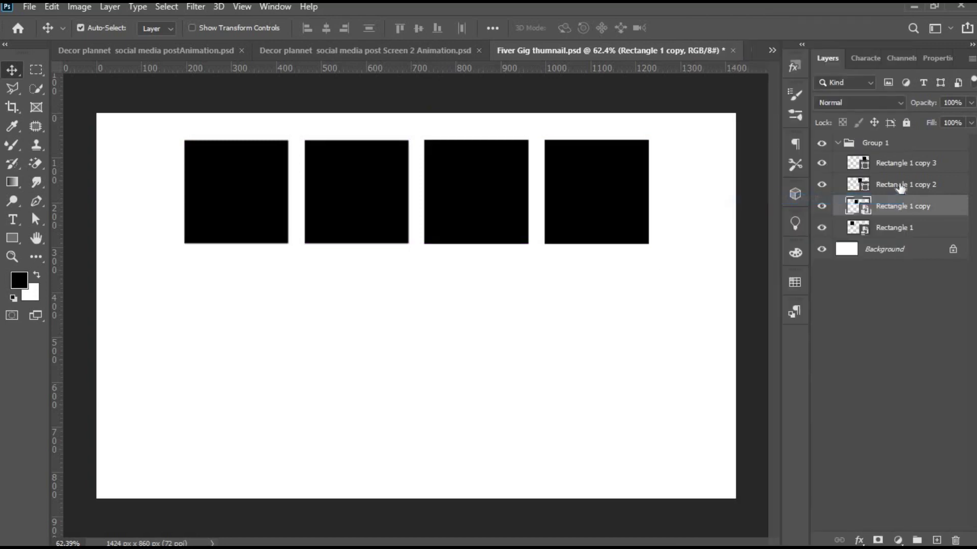
{"action": "right_click", "coordinate": [895, 185]}
{"action": "left_click", "coordinate": [752, 198]}
{"action": "right_click", "coordinate": [895, 164]}
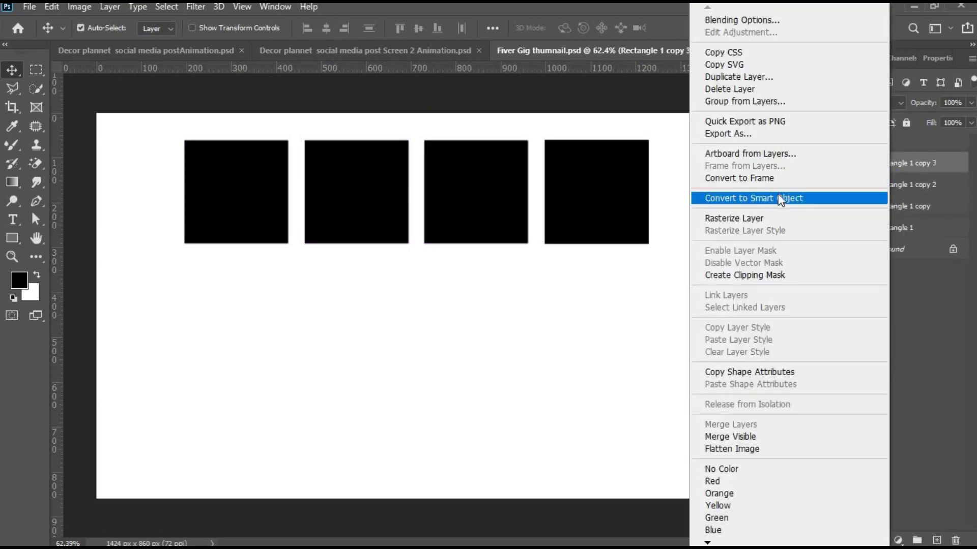
{"action": "left_click", "coordinate": [777, 198]}
Step: Shift the first two squares left and enlarge the first square to about 301 px
{"action": "left_click_drag", "start_coordinate": [270, 213], "coordinate": [225, 212]}
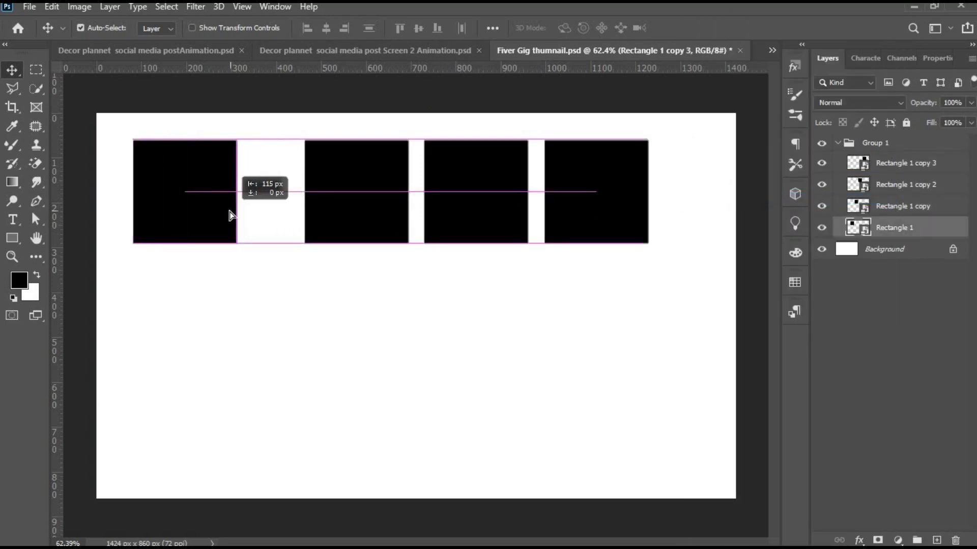
{"action": "left_click_drag", "start_coordinate": [319, 206], "coordinate": [303, 206]}
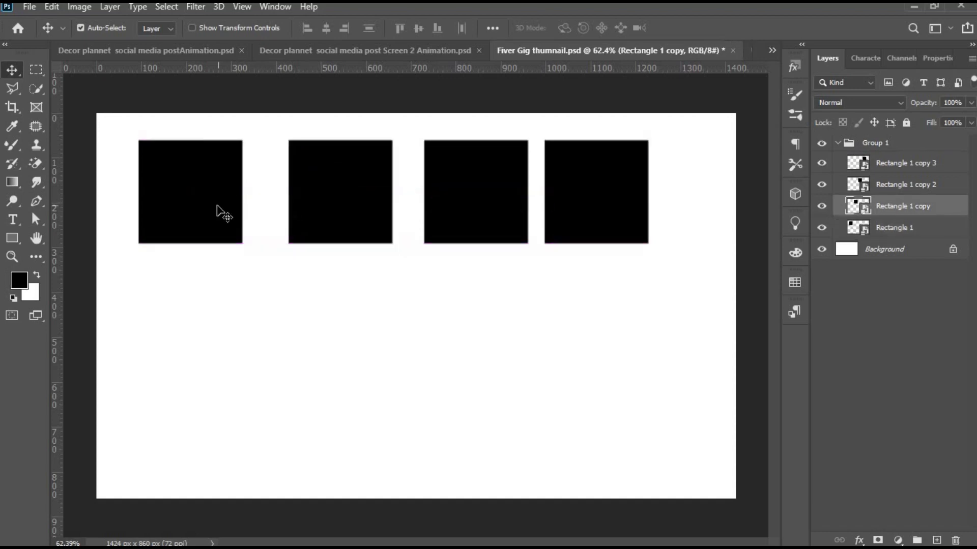
{"action": "left_click", "coordinate": [218, 211]}
{"action": "key", "text": "ctrl+t"}
{"action": "left_click_drag", "start_coordinate": [240, 245], "coordinate": [267, 277]}
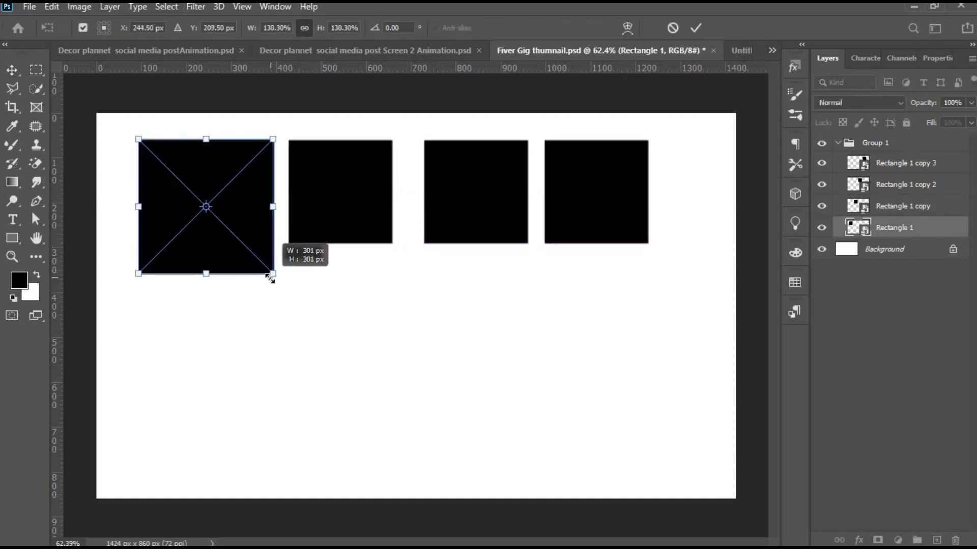
{"action": "key", "text": "Return"}
Step: Delete the second and third squares and duplicate the enlarged square to the right
{"action": "left_click", "coordinate": [336, 221]}
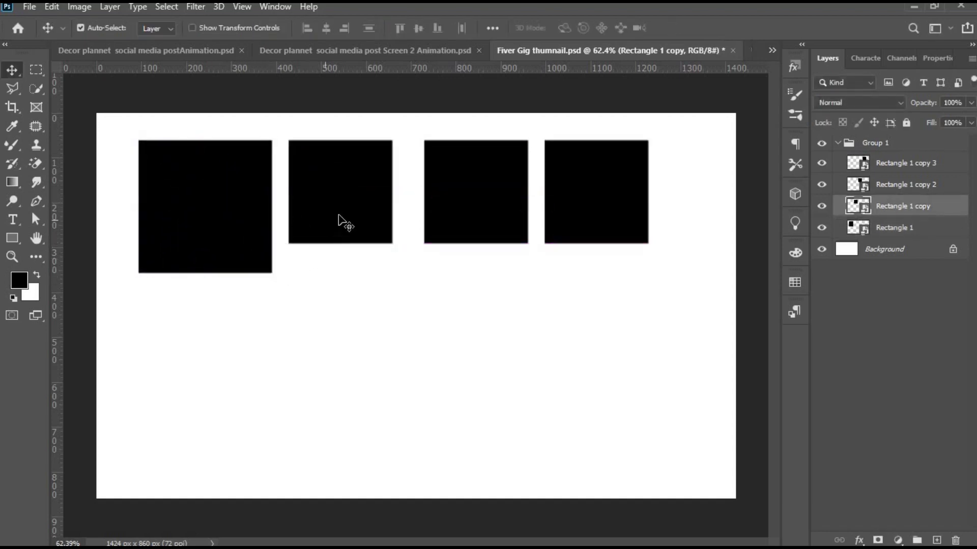
{"action": "key", "text": "Delete"}
{"action": "left_click", "coordinate": [457, 231]}
{"action": "key", "text": "Delete"}
{"action": "mouse_move", "coordinate": [246, 240]}
{"action": "left_mouse_down"}
{"action": "mouse_move", "coordinate": [227, 236]}
{"action": "mouse_move", "coordinate": [514, 240]}
{"action": "mouse_move", "coordinate": [595, 246]}
{"action": "mouse_move", "coordinate": [617, 258]}
{"action": "mouse_move", "coordinate": [609, 258]}
{"action": "left_mouse_up"}
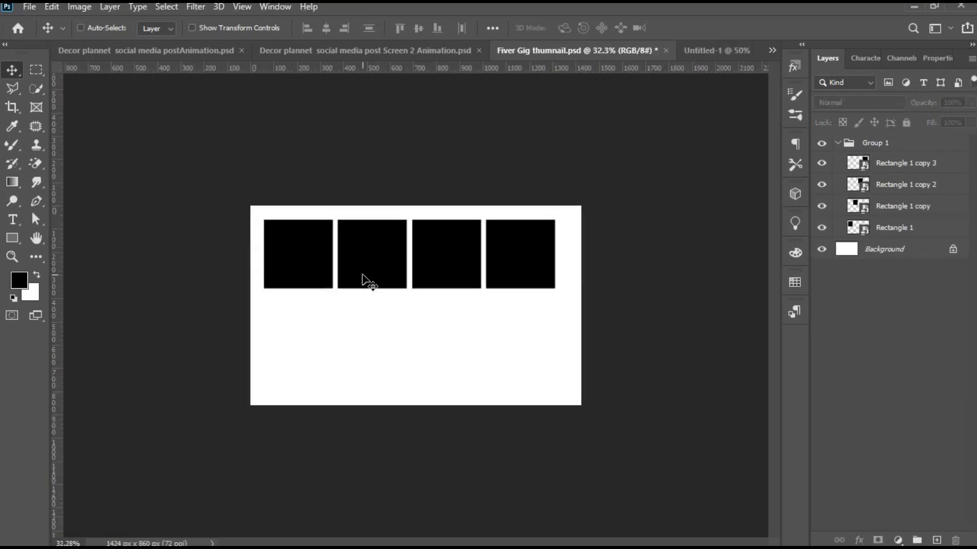
Step: Move all four squares down the canvas, about 247 px and then 29 px more
{"action": "left_click", "coordinate": [250, 268]}
{"action": "left_click_drag", "start_coordinate": [218, 257], "coordinate": [225, 311]}
{"action": "key", "text": "ctrl+z"}
{"action": "left_click", "coordinate": [333, 252], "text": "shift"}
{"action": "left_click", "coordinate": [451, 247], "text": "shift"}
{"action": "left_click", "coordinate": [610, 235], "text": "shift"}
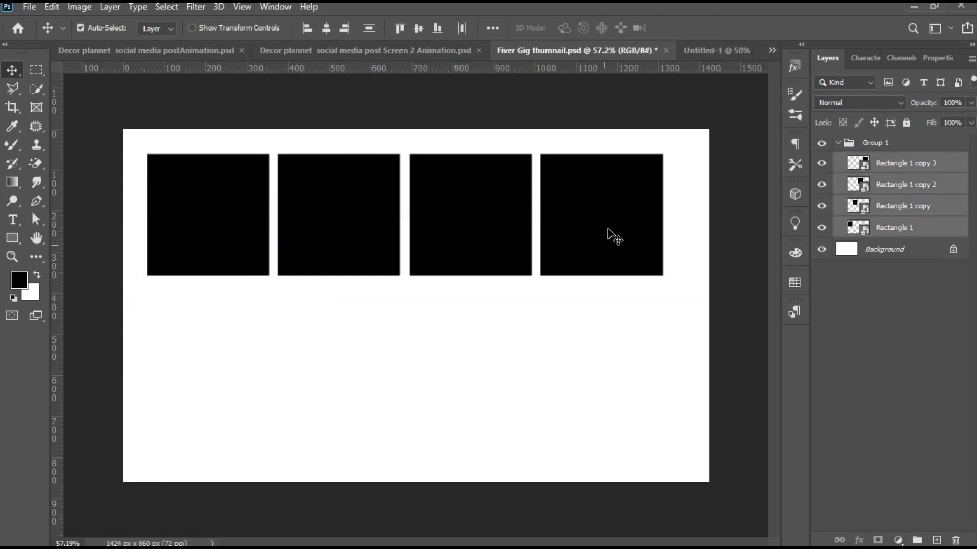
{"action": "mouse_move", "coordinate": [628, 264]}
{"action": "left_mouse_down"}
{"action": "mouse_move", "coordinate": [613, 403]}
{"action": "mouse_move", "coordinate": [622, 375]}
{"action": "left_mouse_up"}
{"action": "left_click", "coordinate": [621, 376]}
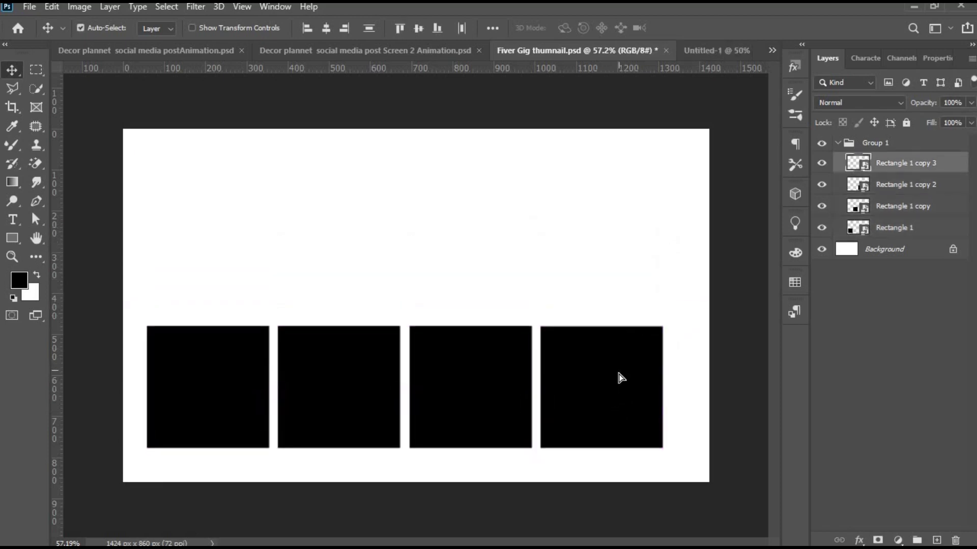
{"action": "left_click", "coordinate": [417, 373], "text": "shift"}
{"action": "left_click", "coordinate": [332, 372], "text": "shift"}
{"action": "left_click", "coordinate": [257, 371], "text": "shift"}
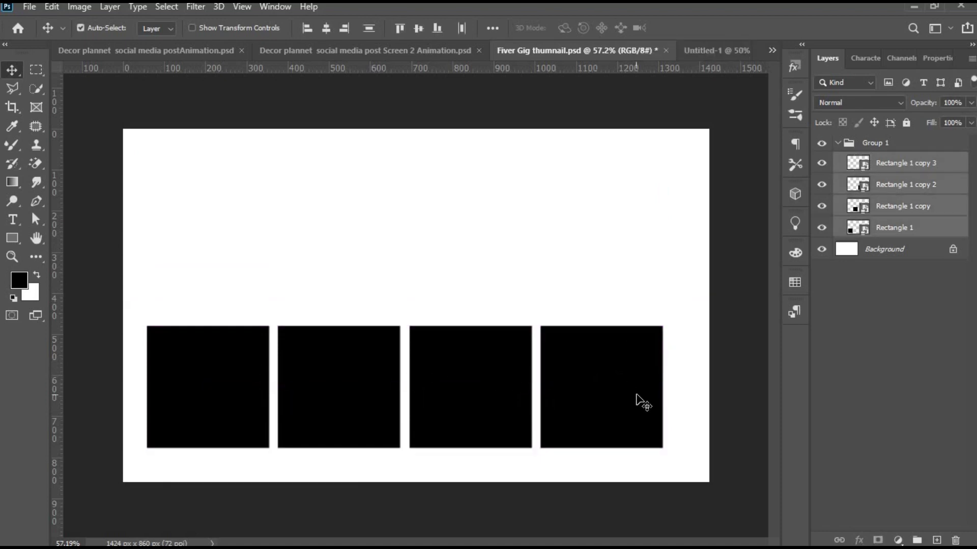
{"action": "left_click_drag", "start_coordinate": [639, 399], "coordinate": [648, 408]}
Step: Re-centre the square group horizontally on the canvas and select the left square, Rectangle 1
{"action": "left_click", "coordinate": [874, 142]}
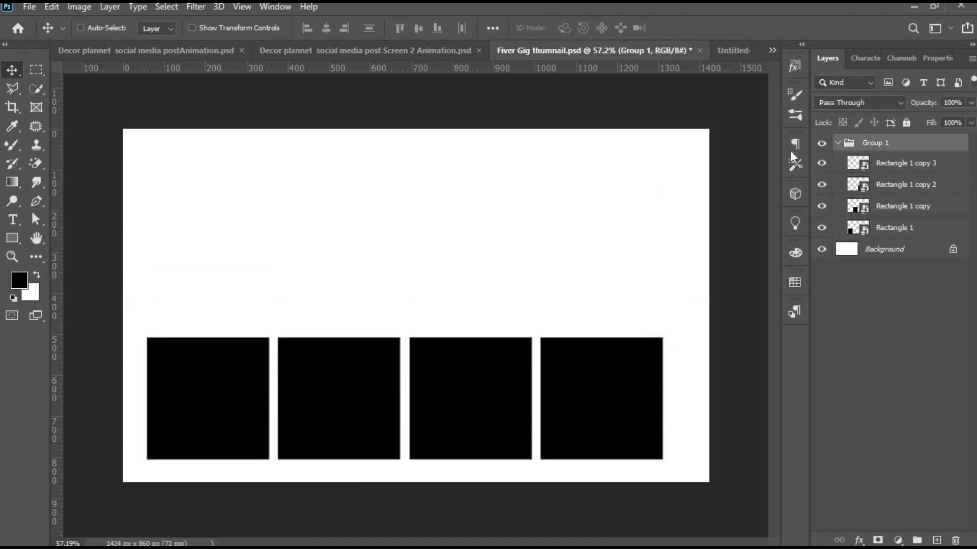
{"action": "key", "text": "ctrl+a"}
{"action": "left_click", "coordinate": [326, 28]}
{"action": "key", "text": "ctrl+d"}
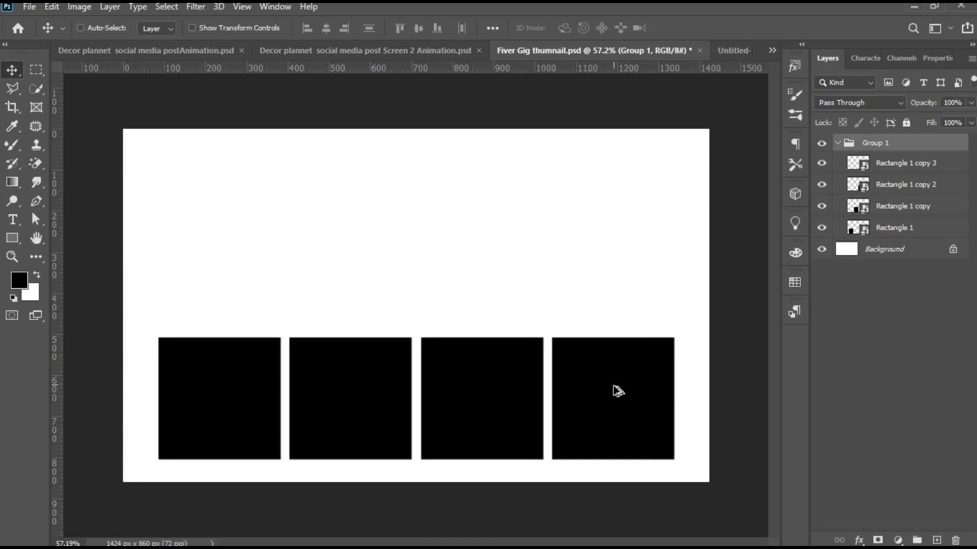
{"action": "scroll", "coordinate": [617, 390], "scroll_direction": "down", "scroll_amount": 1}
{"action": "scroll", "coordinate": [617, 390], "scroll_direction": "up", "scroll_amount": 2}
{"action": "left_click", "coordinate": [767, 349]}
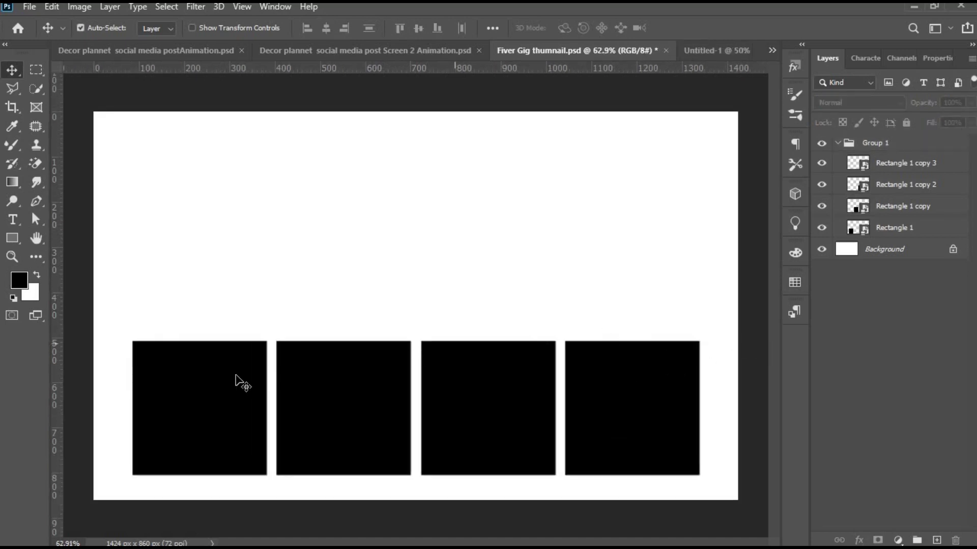
{"action": "left_click", "coordinate": [239, 382]}
Step: Embed Practice for social media post.jpg in the first square's smart object, then save and close it
{"action": "double_click", "coordinate": [865, 230]}
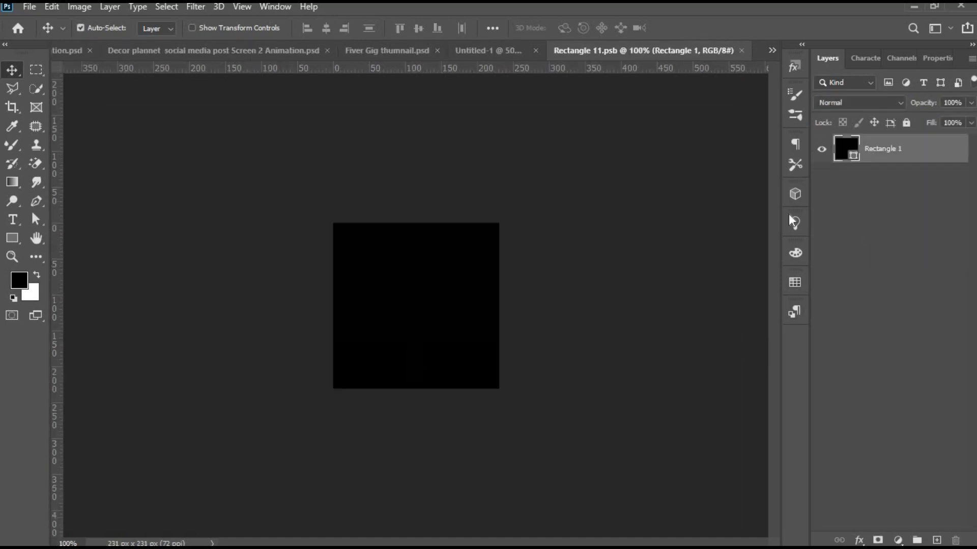
{"action": "left_click", "coordinate": [29, 6]}
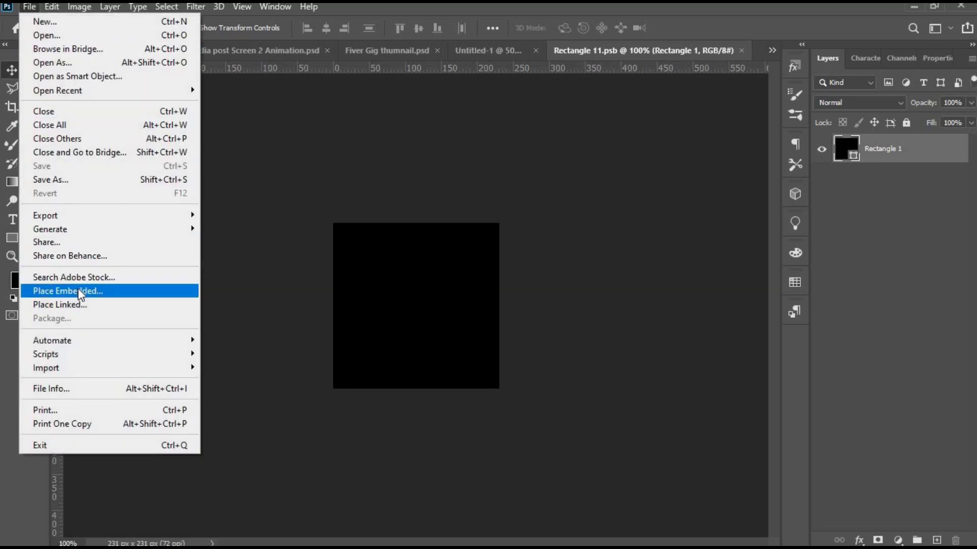
{"action": "left_click", "coordinate": [78, 289]}
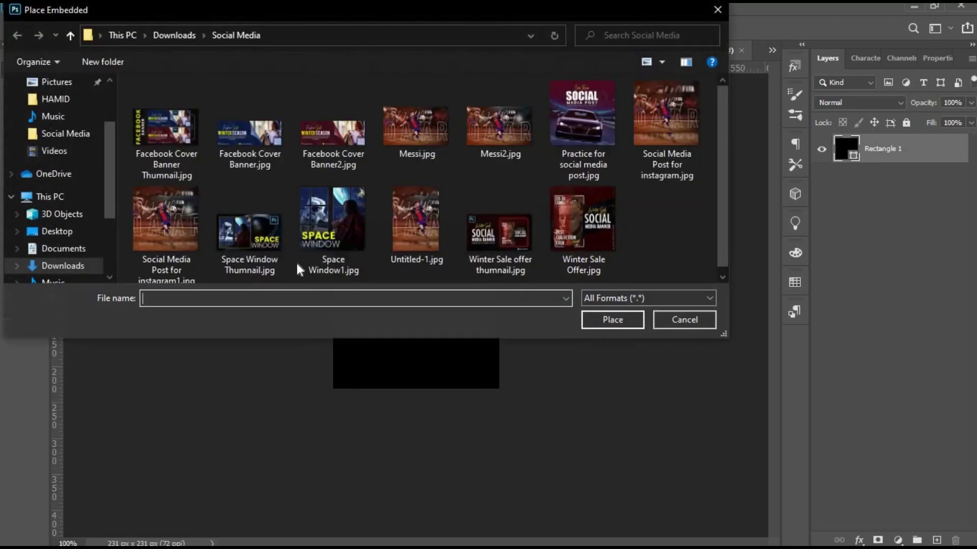
{"action": "left_click", "coordinate": [596, 141]}
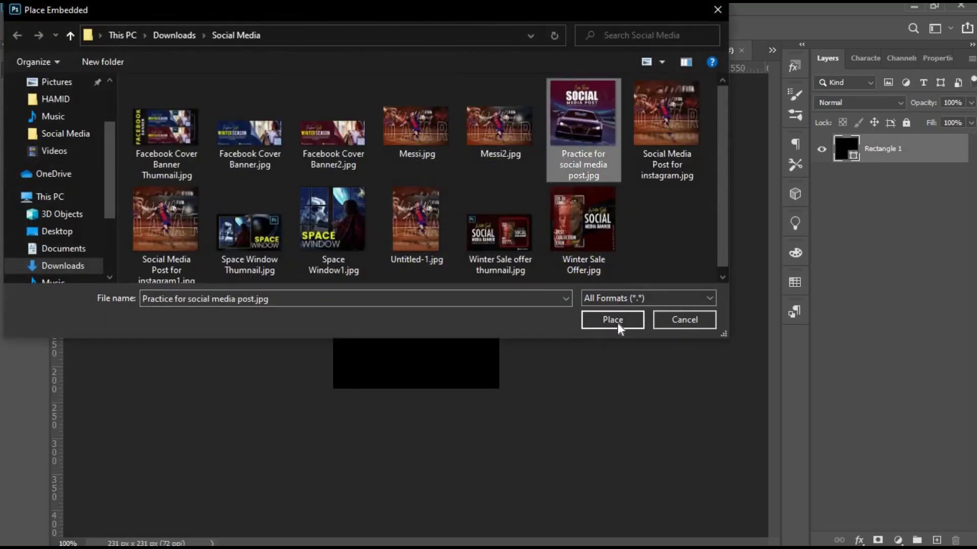
{"action": "left_click", "coordinate": [618, 319]}
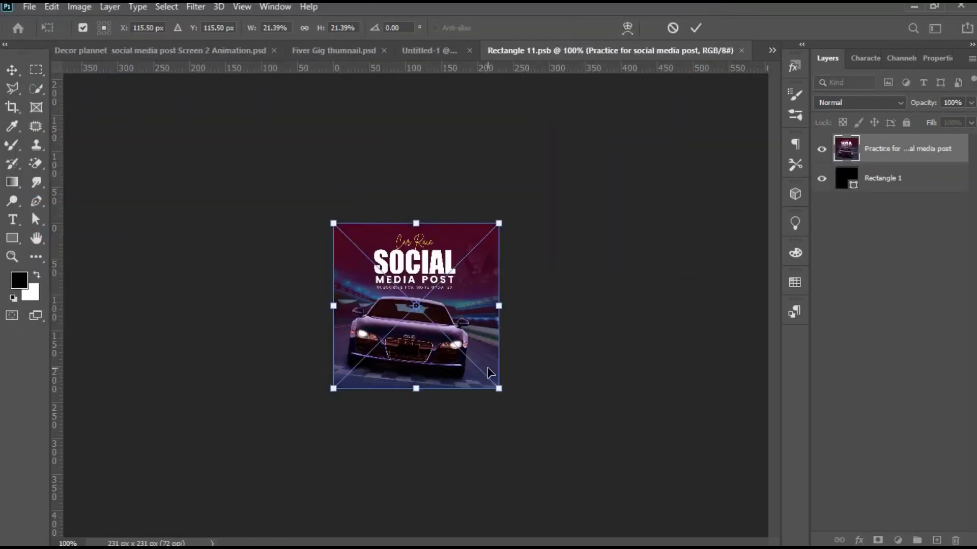
{"action": "key", "text": "Return"}
{"action": "key", "text": "ctrl+s"}
{"action": "key", "text": "ctrl+w"}
Step: Ungroup the tiles, re-embed the car image in the first tile, then select the second tile
{"action": "key", "text": "ctrl+z"}
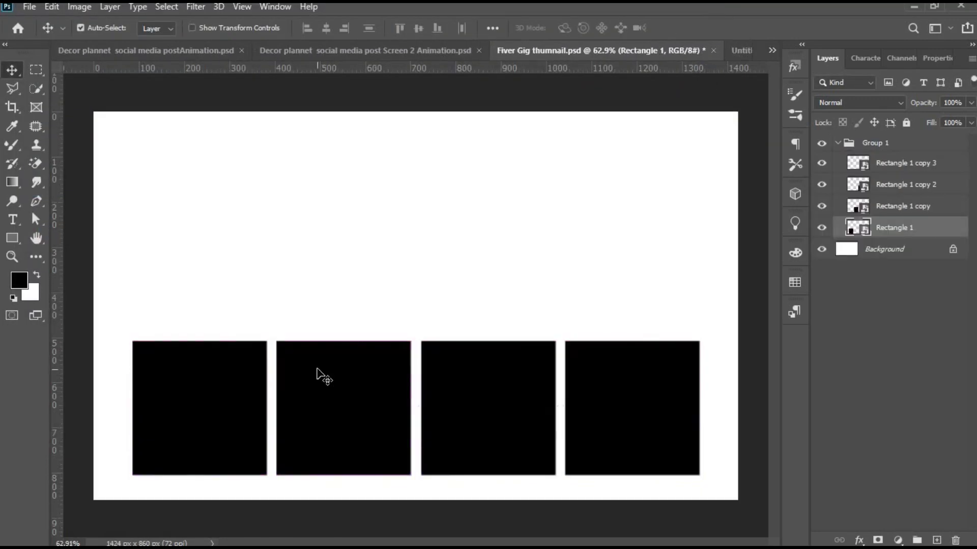
{"action": "key", "text": "ctrl+z"}
{"action": "double_click", "coordinate": [854, 216]}
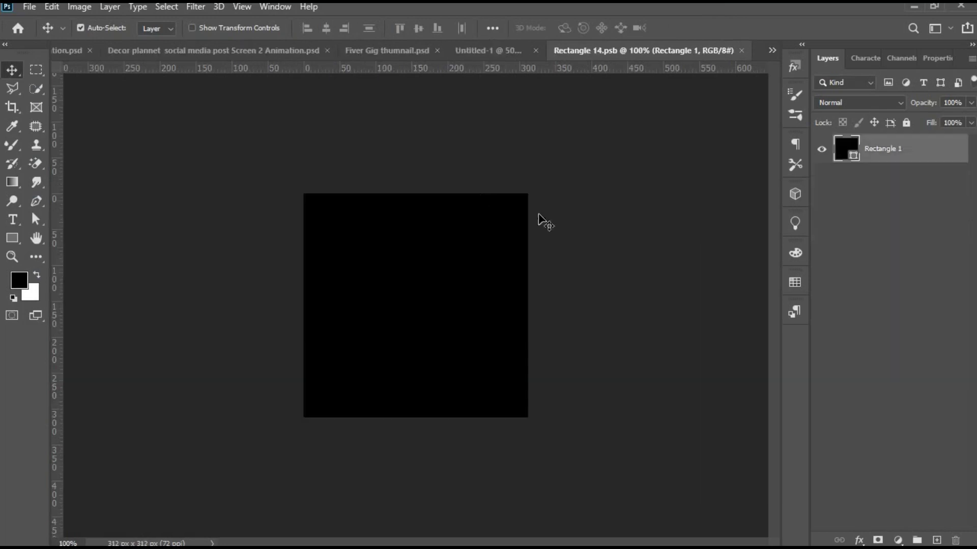
{"action": "left_click", "coordinate": [30, 6]}
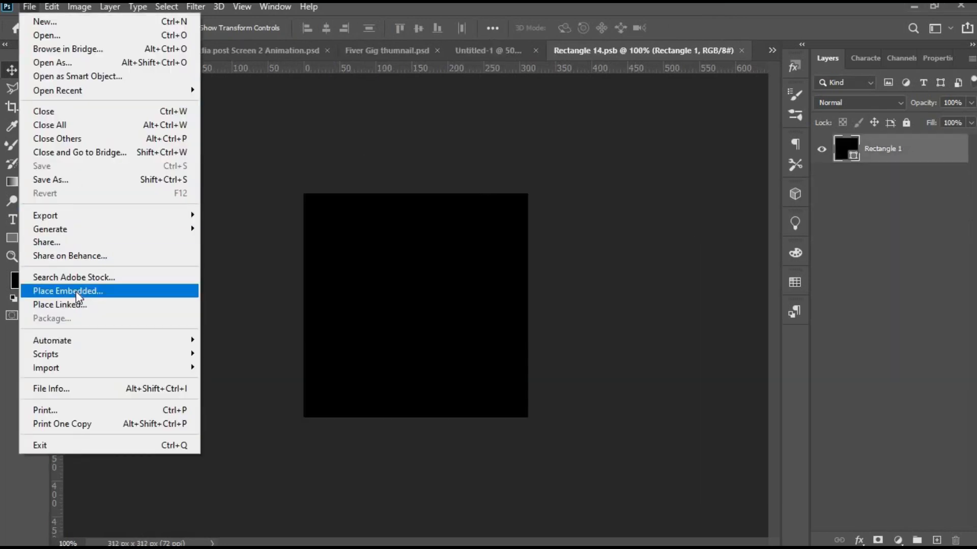
{"action": "left_click", "coordinate": [77, 291]}
{"action": "left_click", "coordinate": [580, 130]}
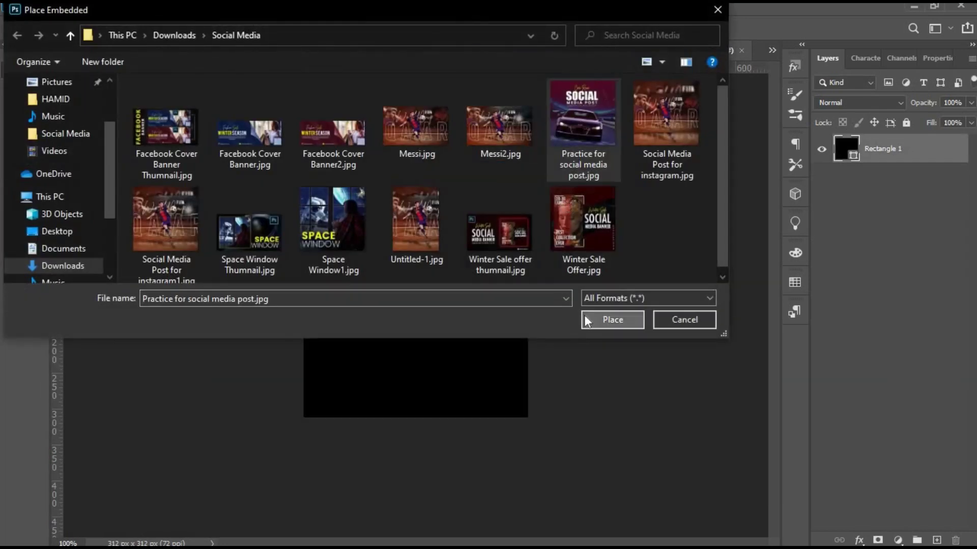
{"action": "left_click", "coordinate": [609, 318]}
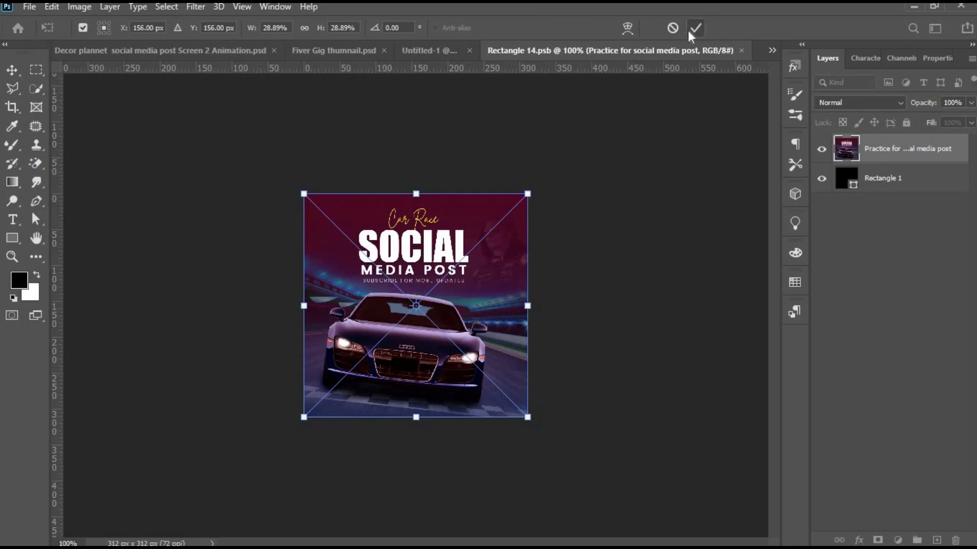
{"action": "left_click", "coordinate": [695, 28]}
{"action": "key", "text": "ctrl+s"}
{"action": "key", "text": "ctrl+w"}
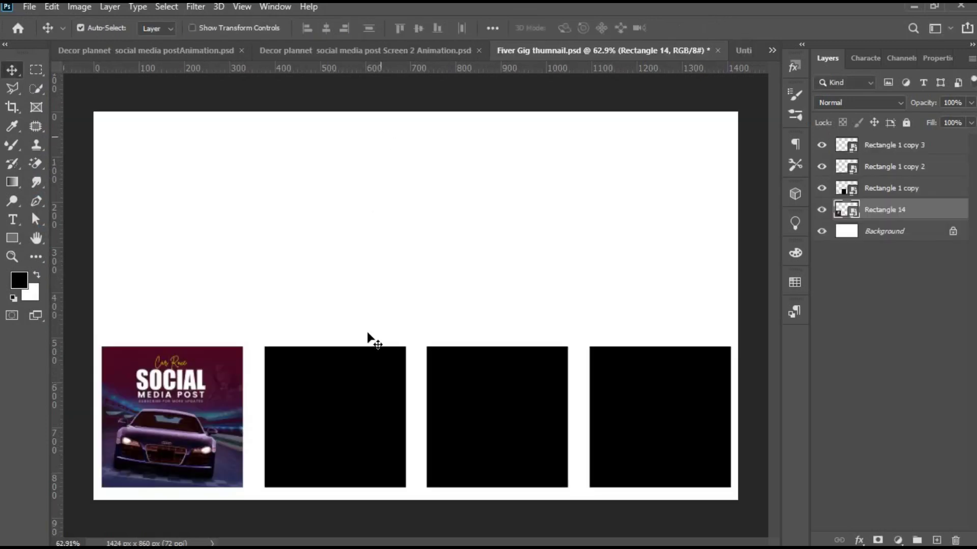
{"action": "left_click", "coordinate": [890, 188]}
Step: Embed the Space Window1 image in the second tile and save it
{"action": "double_click", "coordinate": [846, 189]}
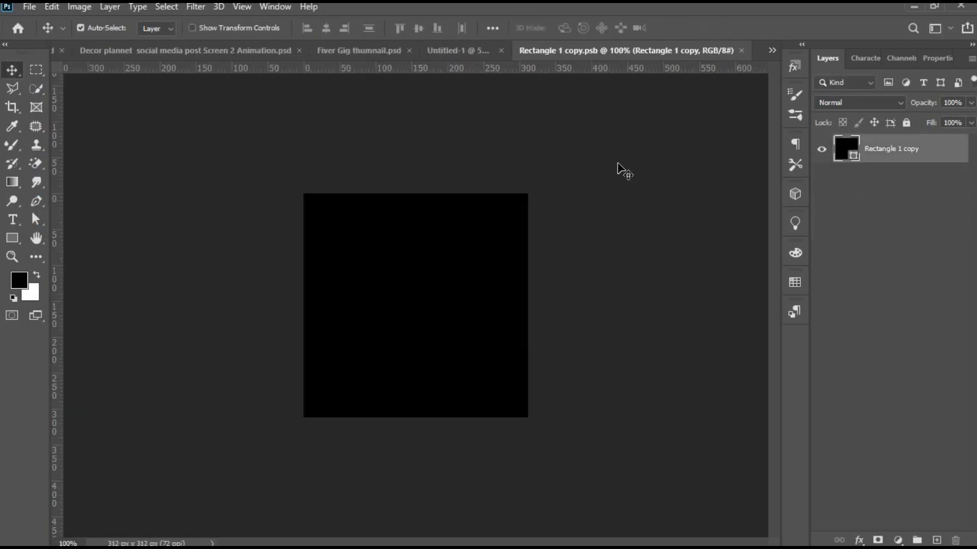
{"action": "left_click", "coordinate": [29, 7]}
{"action": "left_click", "coordinate": [68, 290]}
{"action": "left_click", "coordinate": [331, 239]}
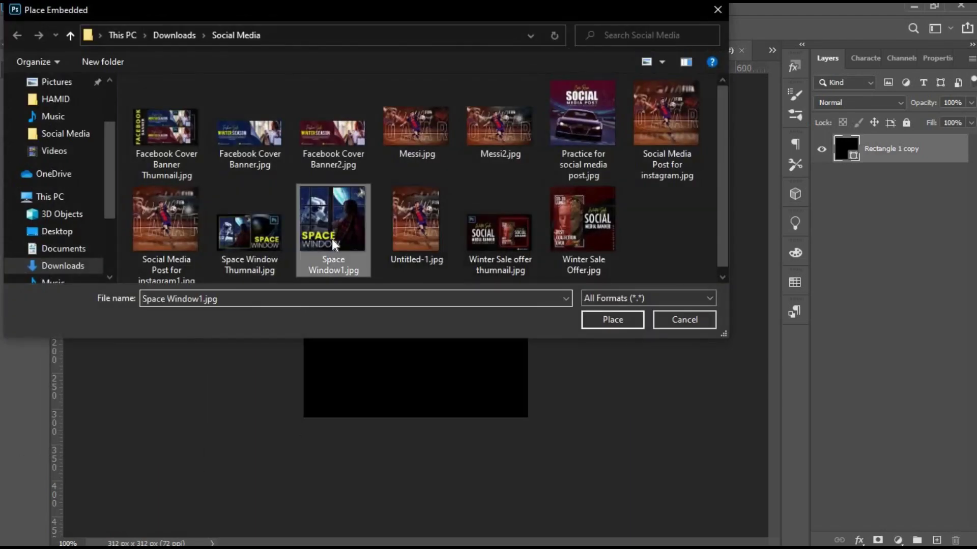
{"action": "left_click", "coordinate": [621, 322]}
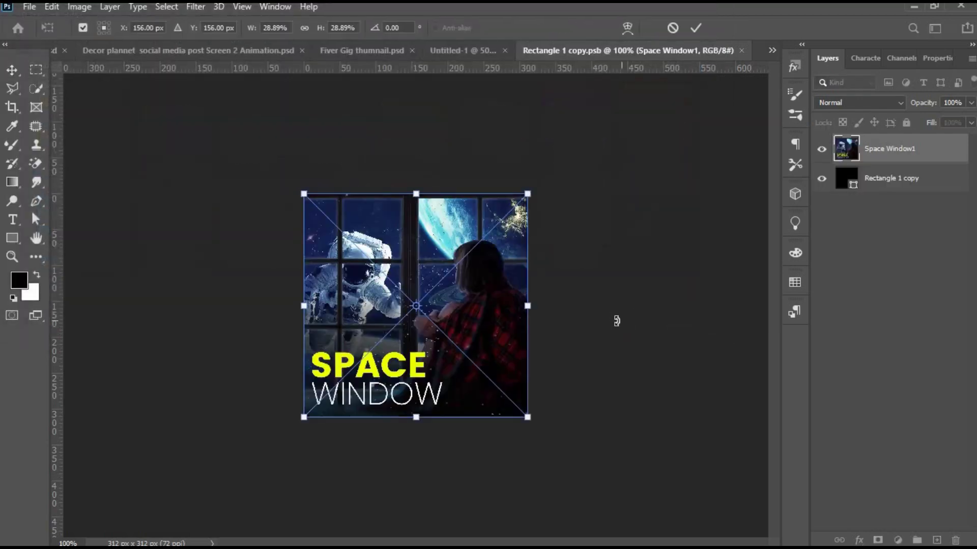
{"action": "left_click", "coordinate": [695, 27]}
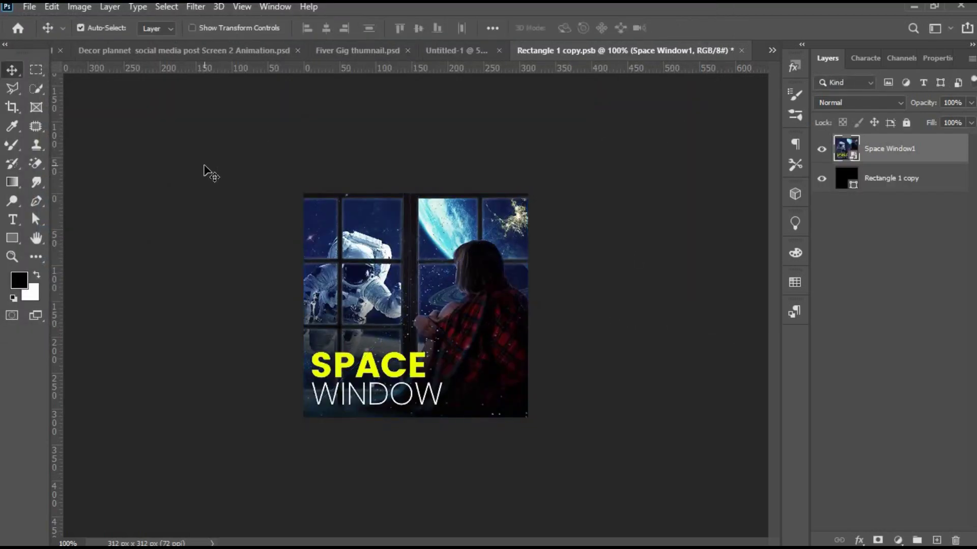
{"action": "key", "text": "ctrl+s"}
{"action": "key", "text": "ctrl+w"}
{"action": "left_click", "coordinate": [456, 386]}
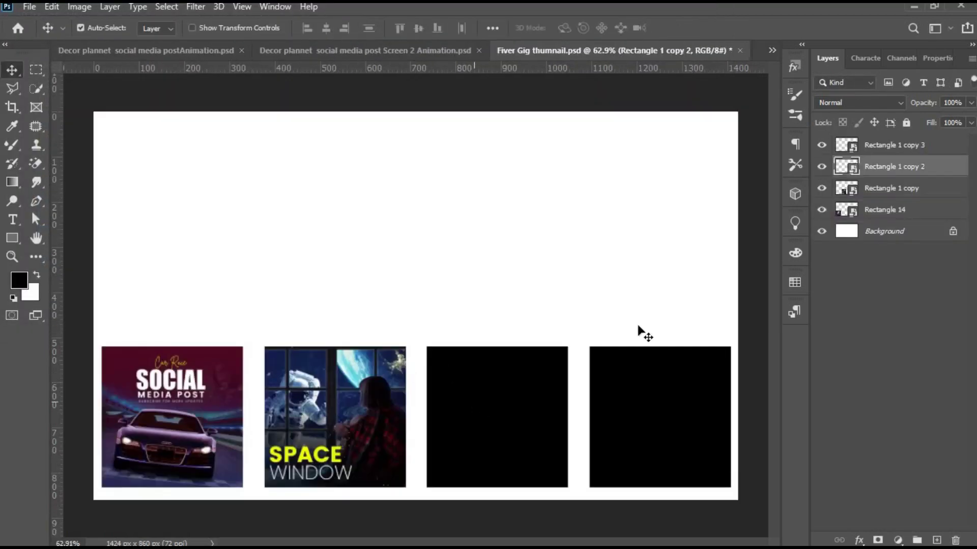
Step: Embed the Winter Sale Offer image in the third tile and save it
{"action": "double_click", "coordinate": [856, 174]}
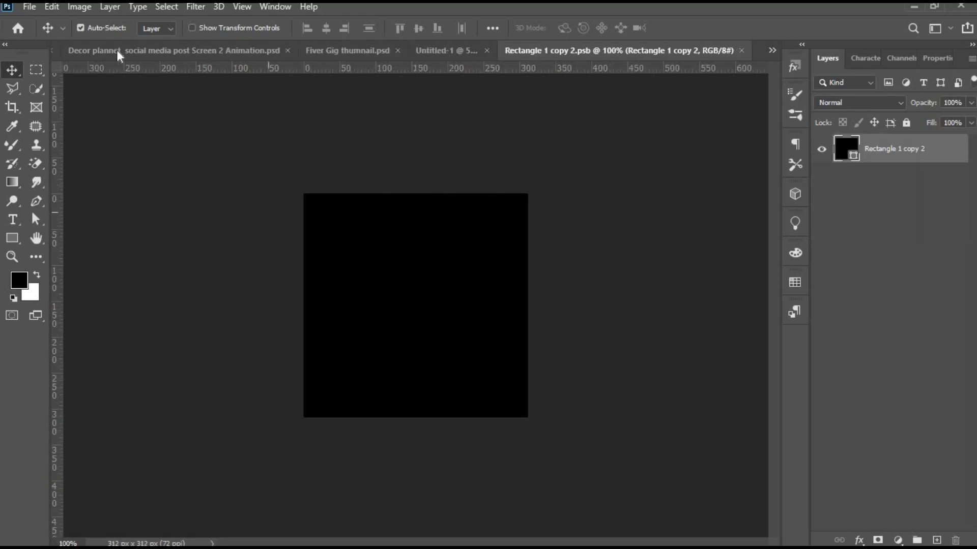
{"action": "left_click", "coordinate": [29, 7]}
{"action": "left_click", "coordinate": [72, 290]}
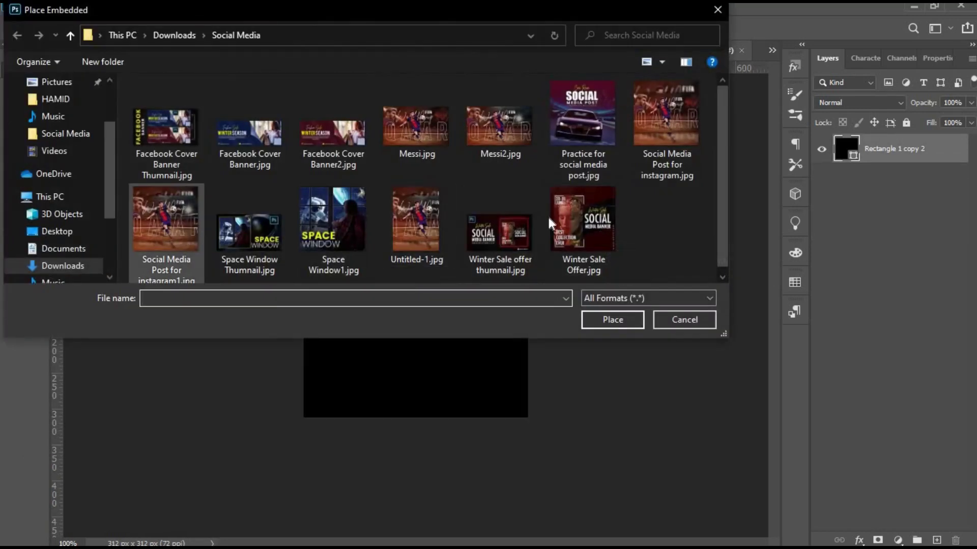
{"action": "left_click", "coordinate": [585, 229]}
{"action": "left_click", "coordinate": [618, 320]}
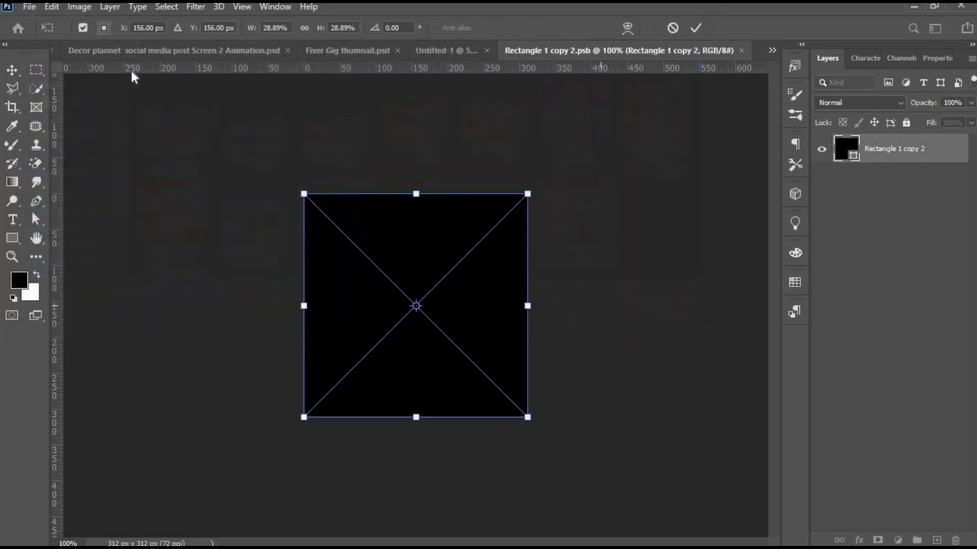
{"action": "left_click", "coordinate": [695, 27]}
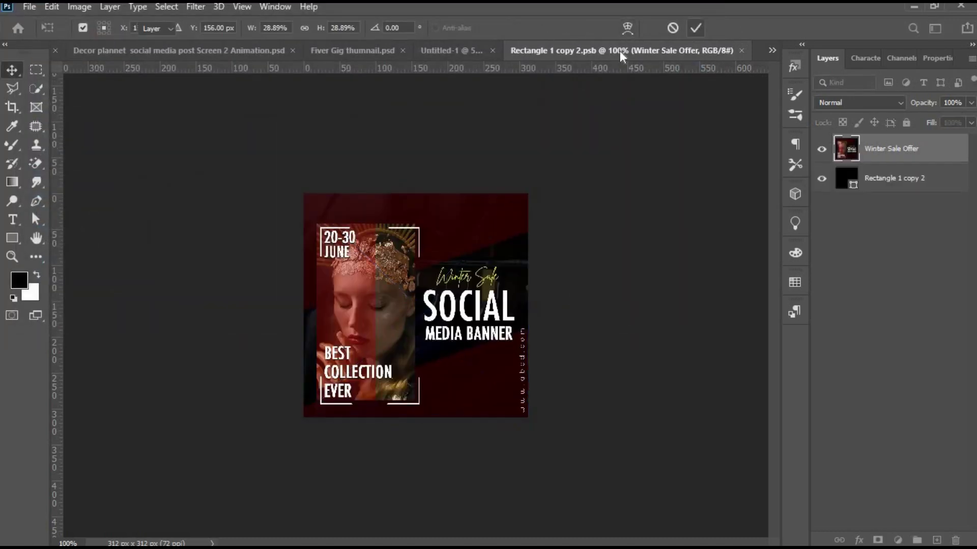
{"action": "key", "text": "ctrl+s"}
{"action": "key", "text": "ctrl+w"}
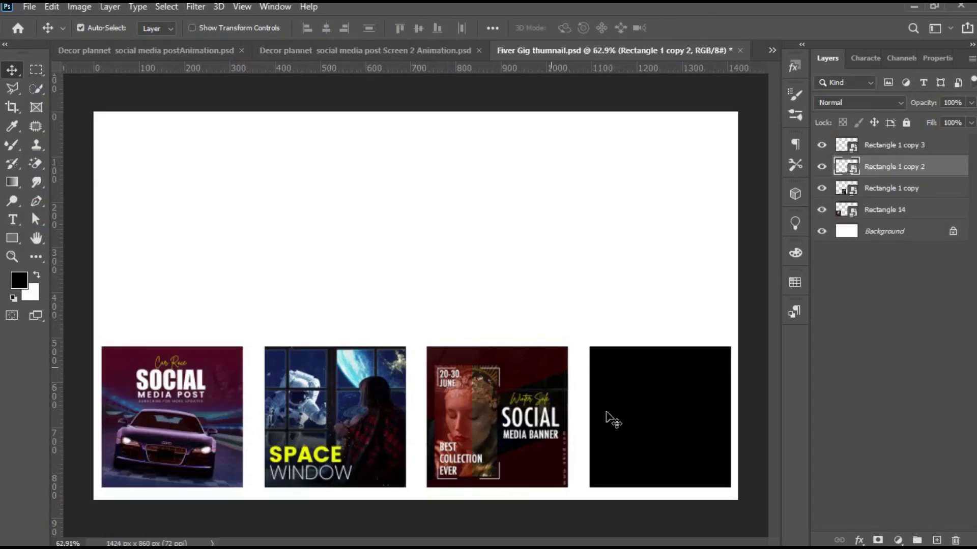
Step: Embed the Social Media Post for instagram1 football image in the fourth tile and save it
{"action": "double_click", "coordinate": [849, 148]}
{"action": "left_click", "coordinate": [38, 7]}
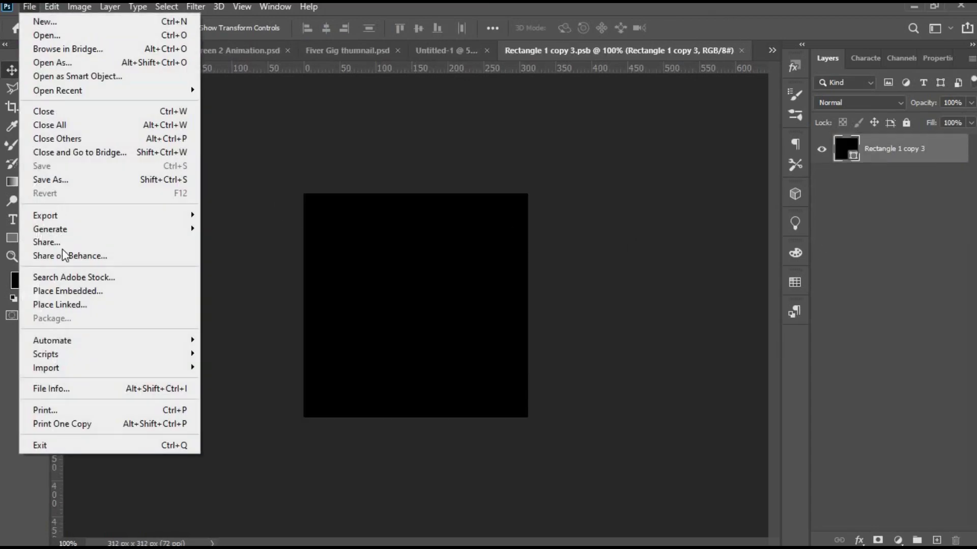
{"action": "left_click", "coordinate": [76, 291]}
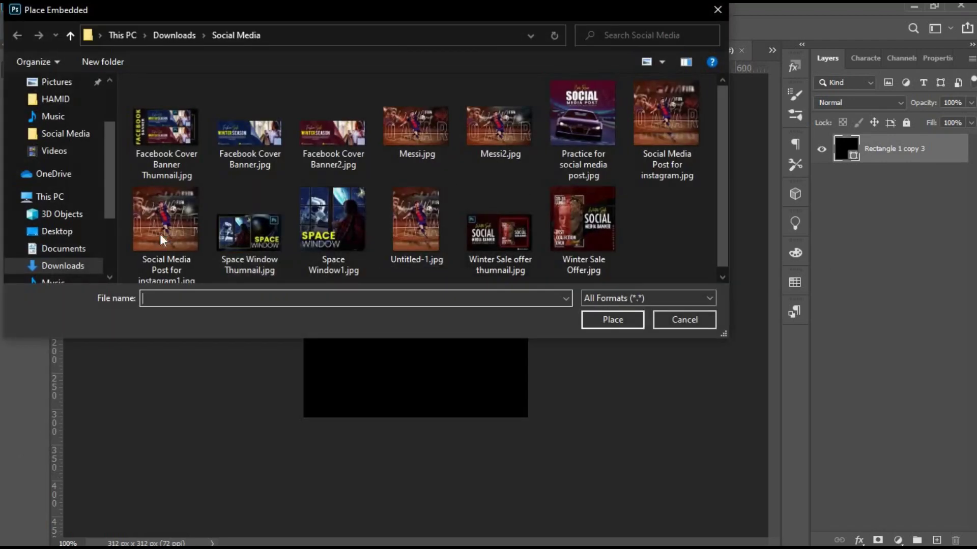
{"action": "left_click", "coordinate": [163, 235]}
{"action": "left_click", "coordinate": [603, 326]}
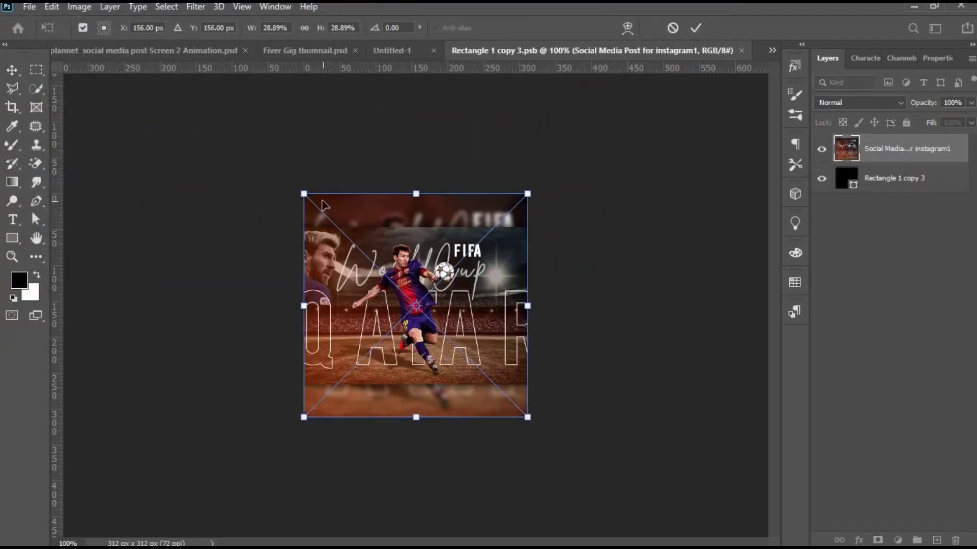
{"action": "left_click", "coordinate": [700, 29]}
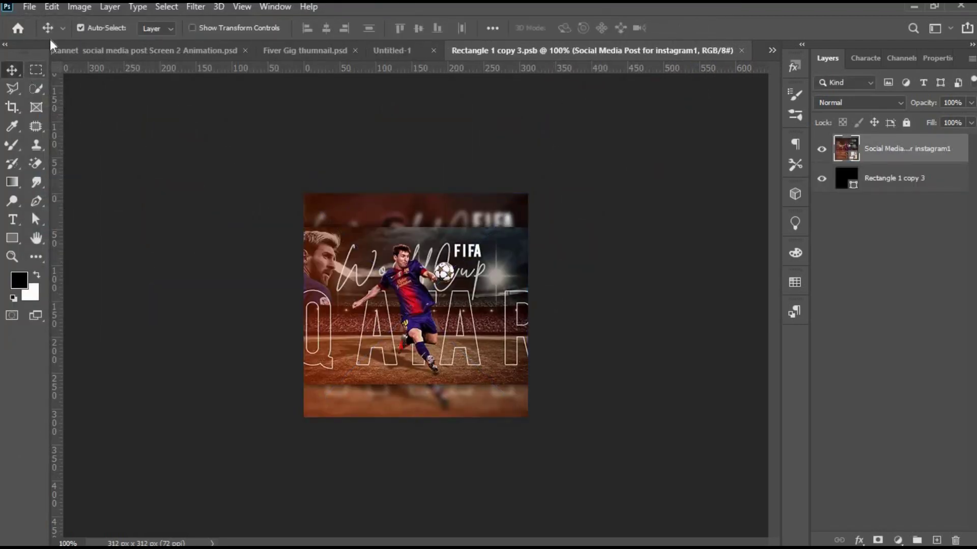
{"action": "left_click", "coordinate": [29, 6]}
{"action": "left_click", "coordinate": [56, 86]}
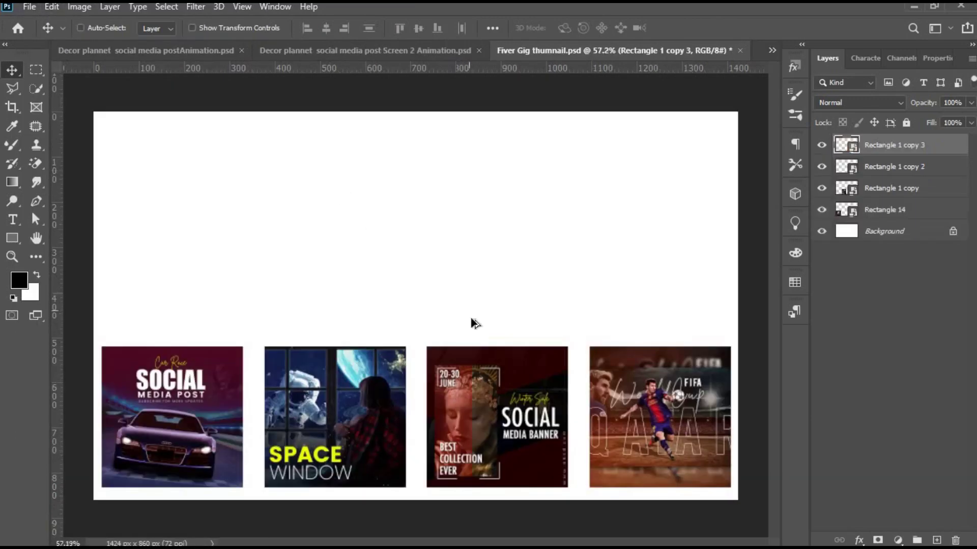
Step: Shift the car tile along the row and tilt it slightly counter-clockwise
{"action": "scroll", "coordinate": [474, 323], "scroll_direction": "down", "scroll_amount": 1}
{"action": "left_click_drag", "start_coordinate": [235, 379], "coordinate": [245, 379]}
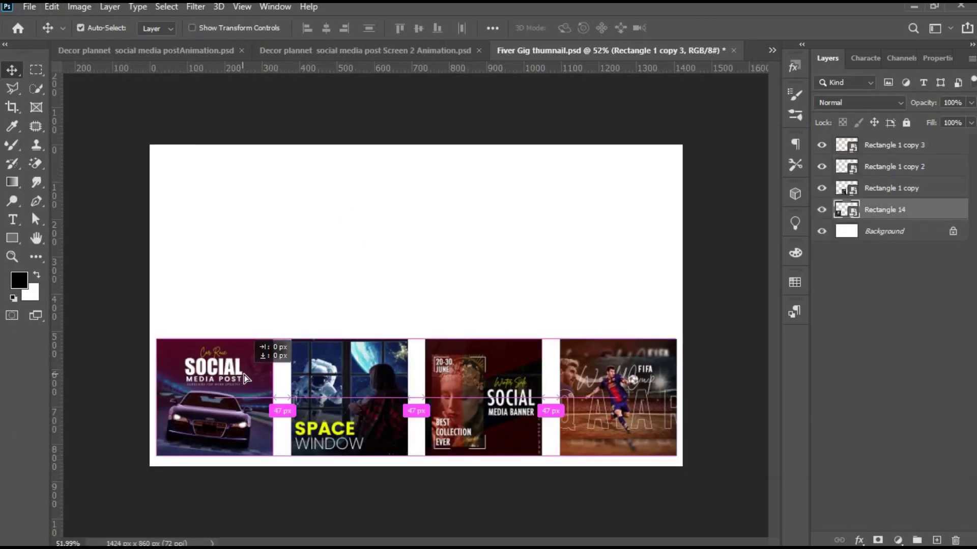
{"action": "key", "text": "ctrl+t"}
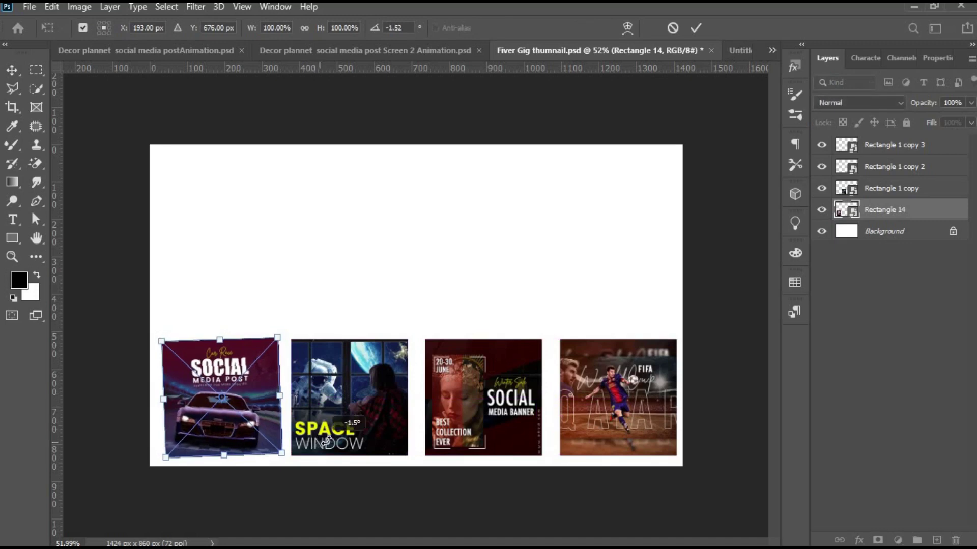
{"action": "left_click_drag", "start_coordinate": [326, 449], "coordinate": [330, 440]}
{"action": "key", "text": "Return"}
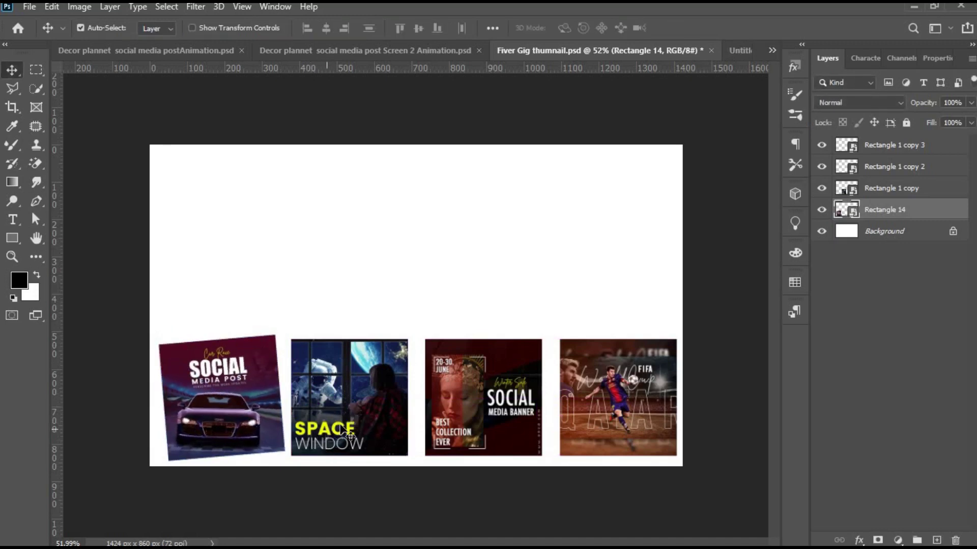
Step: Tilt the Space Window tile slightly clockwise and overlap it onto the car tile
{"action": "left_click", "coordinate": [349, 432]}
{"action": "key", "text": "ctrl+t"}
{"action": "left_click_drag", "start_coordinate": [420, 469], "coordinate": [415, 468]}
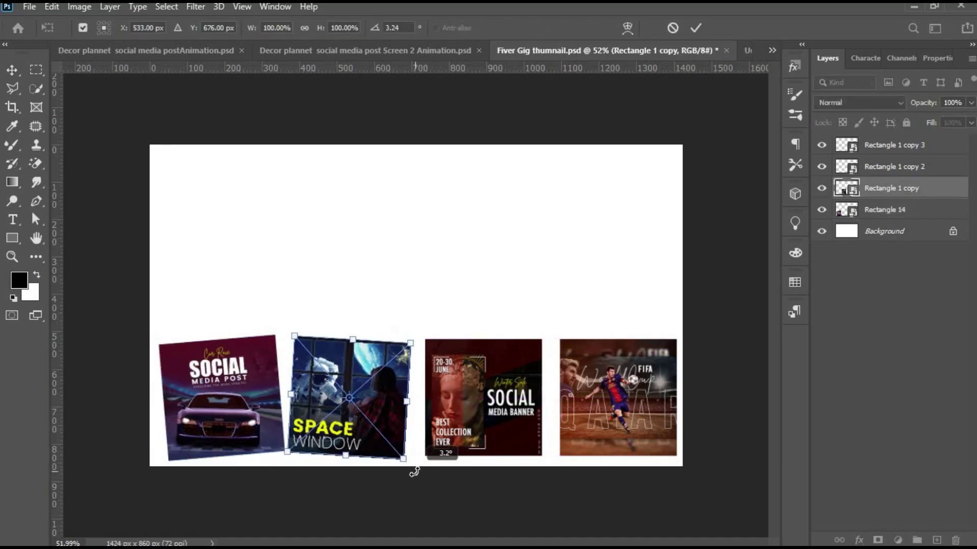
{"action": "left_click_drag", "start_coordinate": [356, 439], "coordinate": [347, 442]}
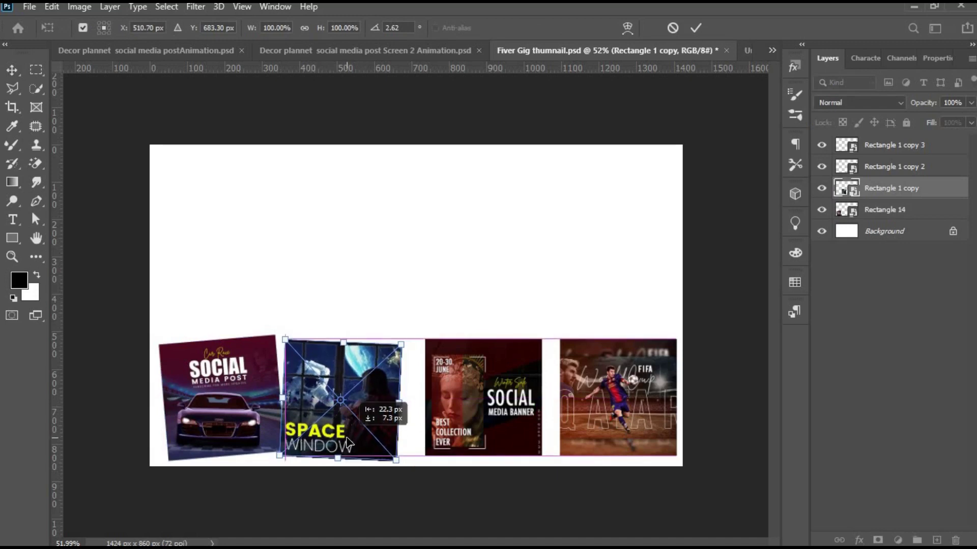
{"action": "key", "text": "Return"}
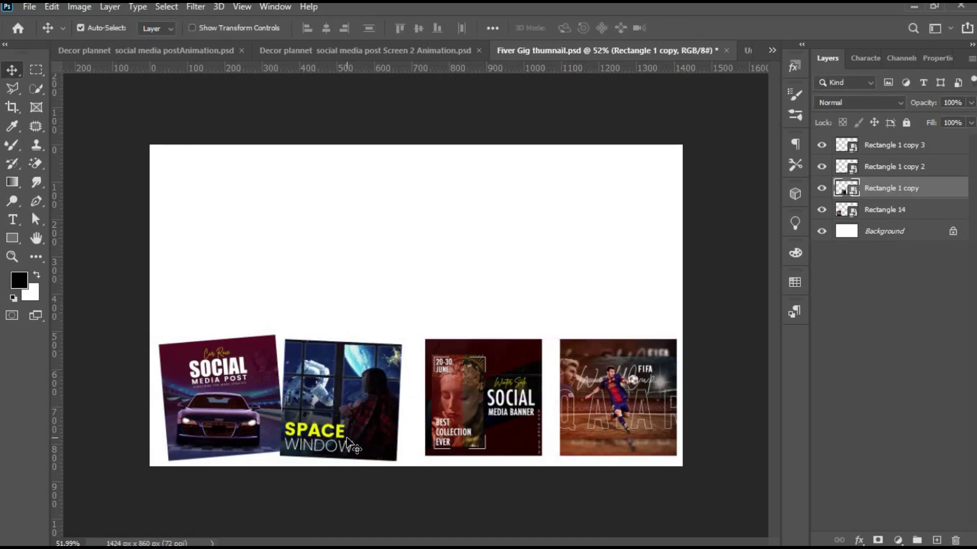
{"action": "key", "text": "Up"}
{"action": "key", "text": "Up"}
{"action": "key", "text": "Up"}
{"action": "key", "text": "Up"}
{"action": "key", "text": "Up"}
{"action": "key", "text": "Up"}
{"action": "key", "text": "Left"}
{"action": "key", "text": "Left"}
{"action": "key", "text": "Left"}
{"action": "key", "text": "Left"}
{"action": "key", "text": "Left"}
{"action": "key", "text": "Left"}
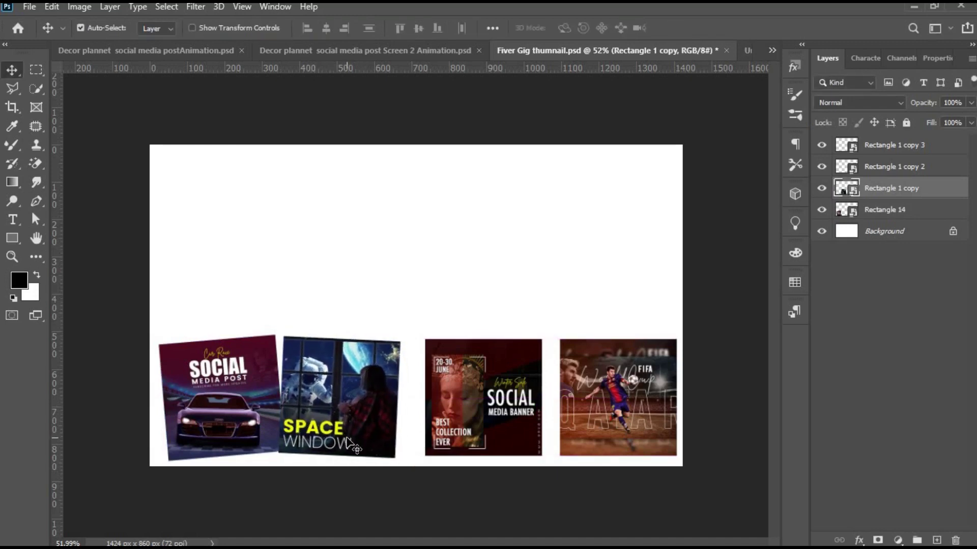
{"action": "key", "text": "x"}
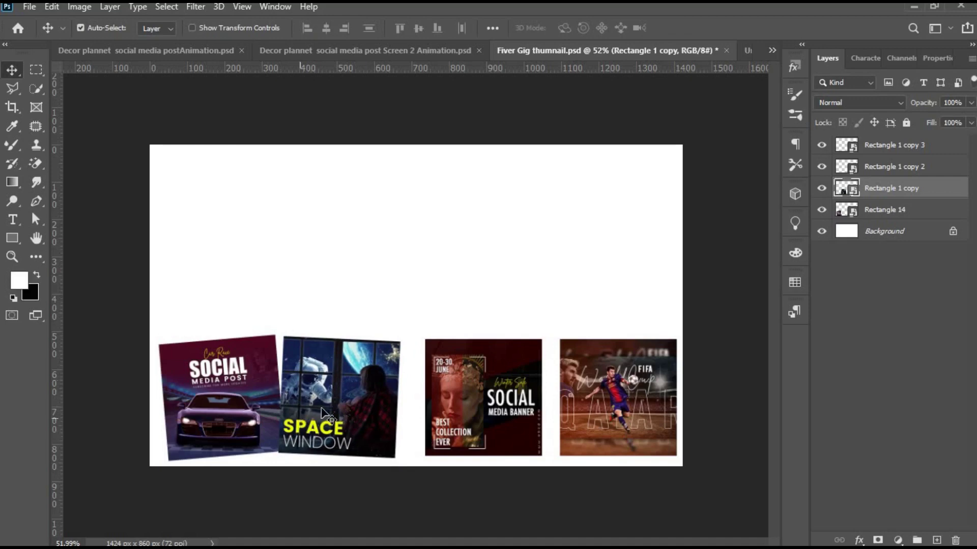
{"action": "left_click_drag", "start_coordinate": [326, 416], "coordinate": [314, 424]}
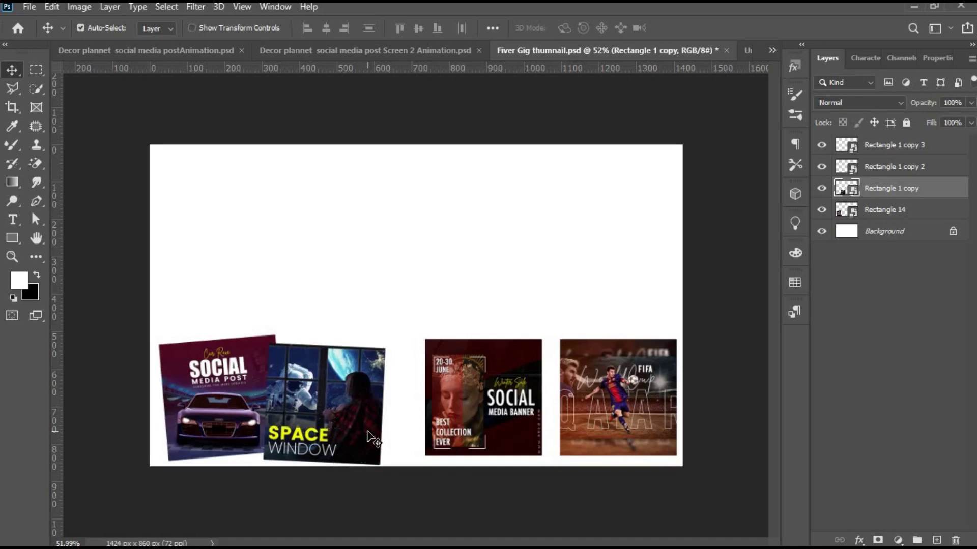
Step: Re-angle the Space Window tile to a 0.76° tilt and slide the banner tile left toward it
{"action": "key", "text": "ctrl+t"}
{"action": "left_click_drag", "start_coordinate": [380, 464], "coordinate": [375, 464]}
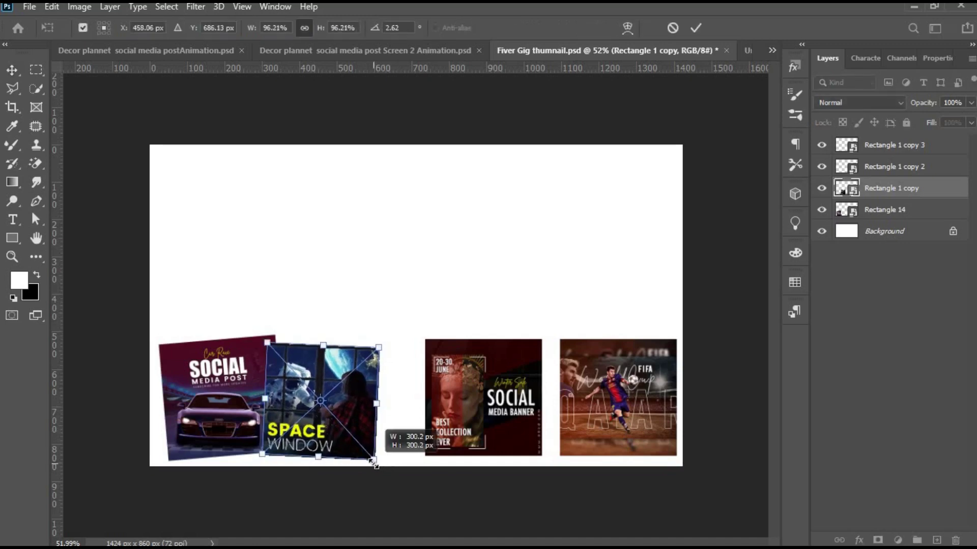
{"action": "key", "text": "Return"}
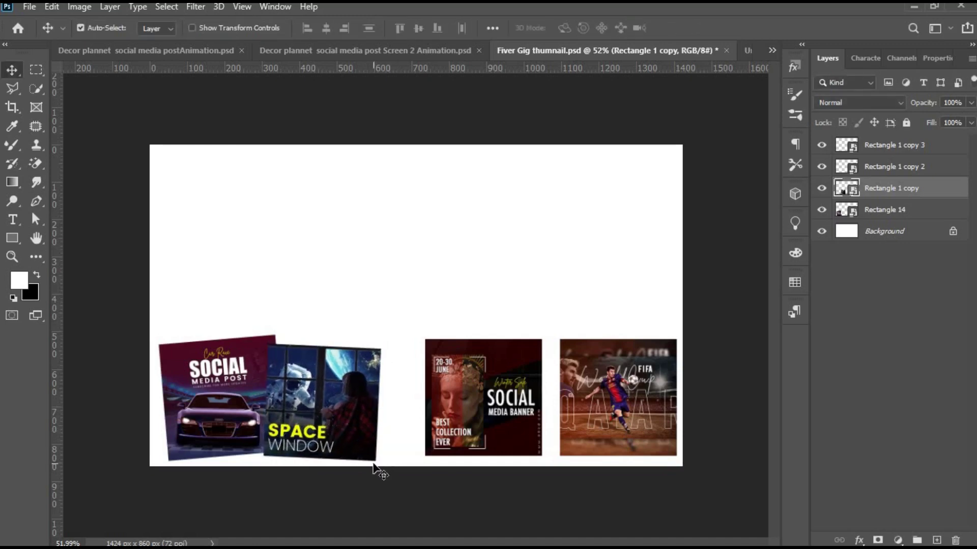
{"action": "key", "text": "ctrl+t"}
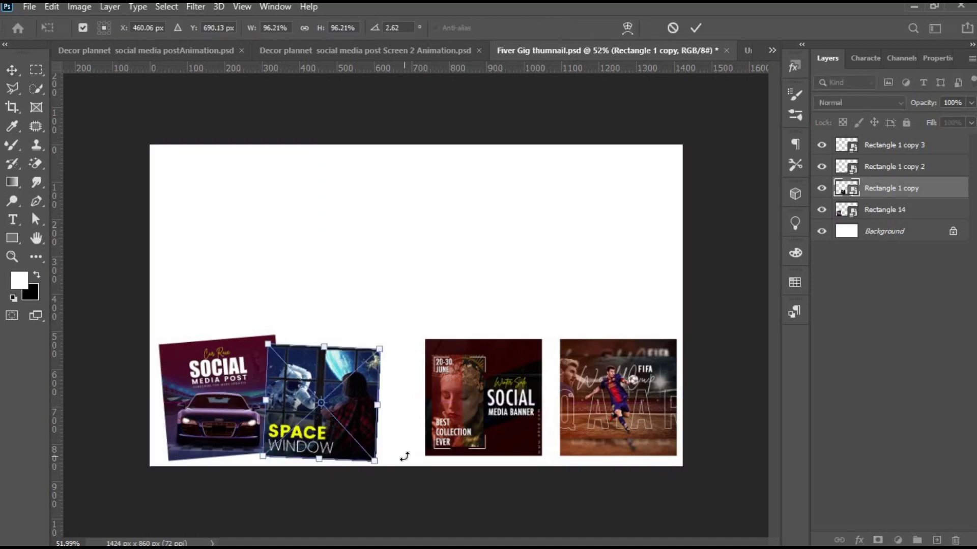
{"action": "left_click_drag", "start_coordinate": [404, 457], "coordinate": [410, 455]}
{"action": "left_click_drag", "start_coordinate": [406, 451], "coordinate": [402, 451]}
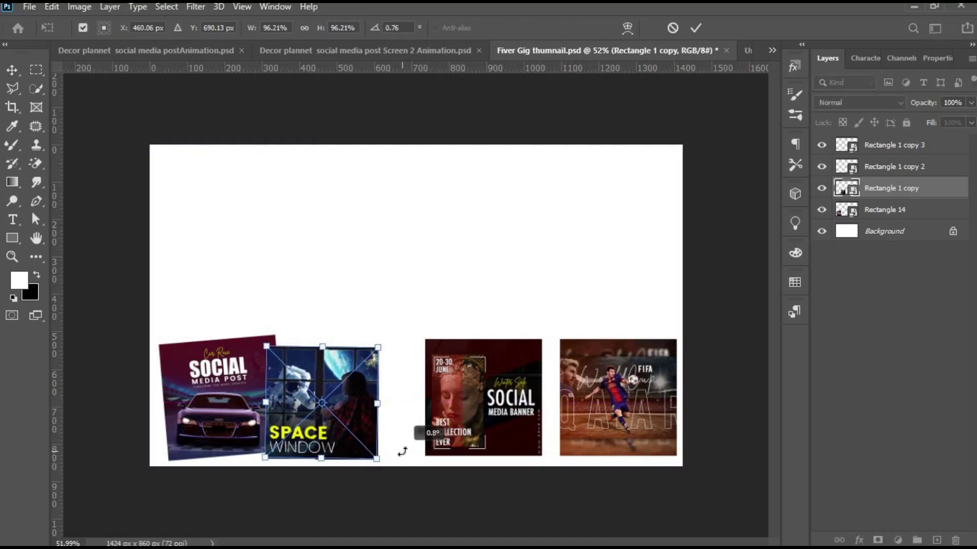
{"action": "key", "text": "Return"}
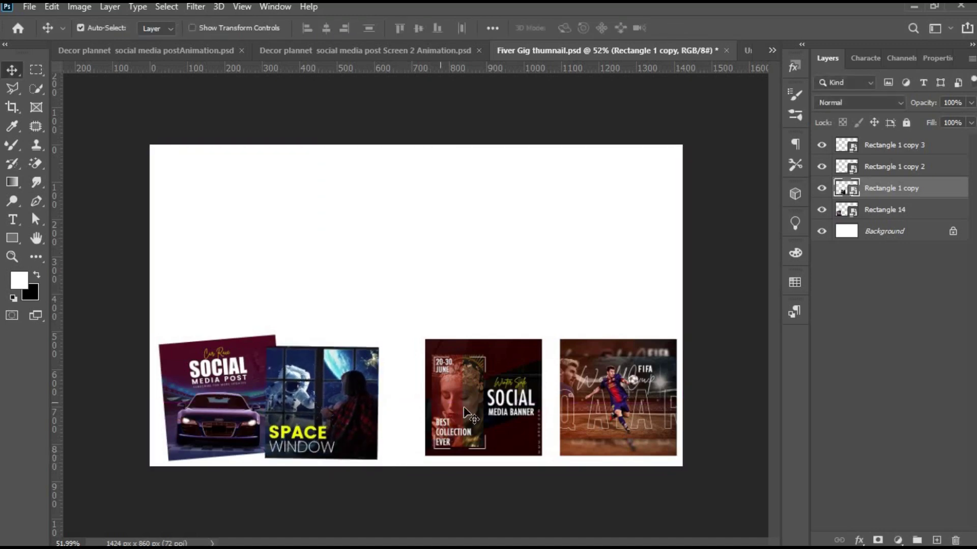
{"action": "left_click_drag", "start_coordinate": [464, 407], "coordinate": [424, 418]}
Step: Tilt the Social Media Banner tile about -1.77°, shrink it, and nudge it 9 px right
{"action": "key", "text": "ctrl+t"}
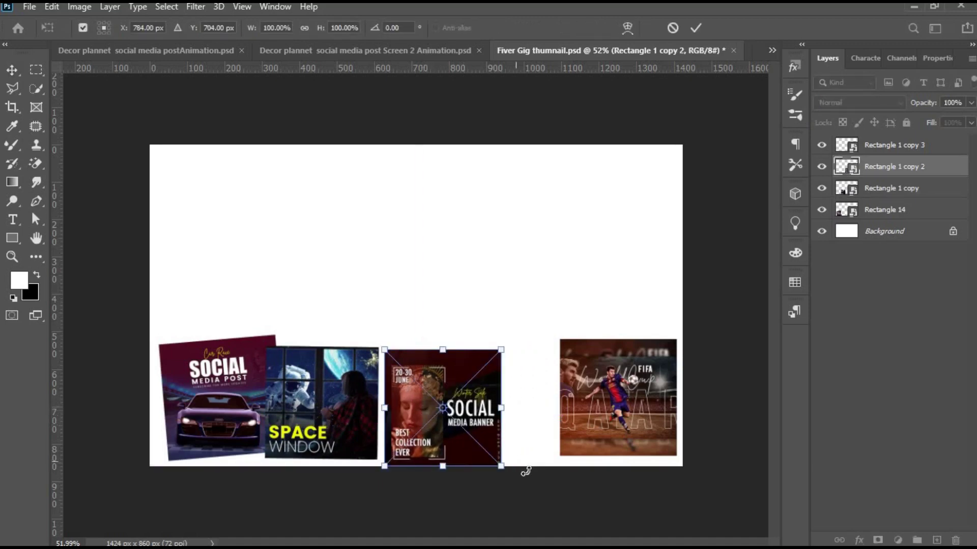
{"action": "mouse_move", "coordinate": [523, 468]}
{"action": "left_mouse_down"}
{"action": "mouse_move", "coordinate": [533, 474]}
{"action": "mouse_move", "coordinate": [432, 444]}
{"action": "mouse_move", "coordinate": [448, 446]}
{"action": "left_mouse_up"}
{"action": "key", "text": "Return"}
{"action": "key", "text": "ctrl+t"}
{"action": "key", "text": "Return"}
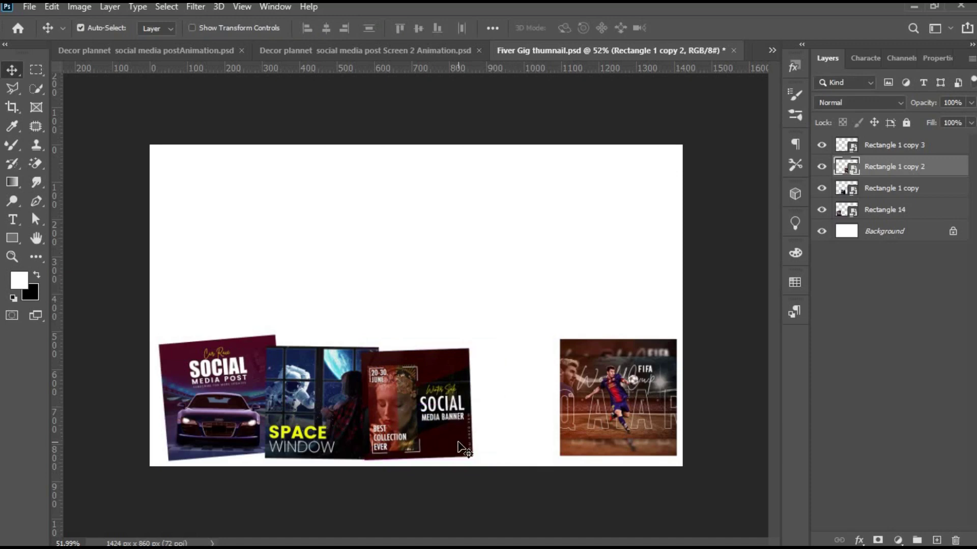
{"action": "key", "text": "ctrl+t"}
{"action": "key", "text": "Return"}
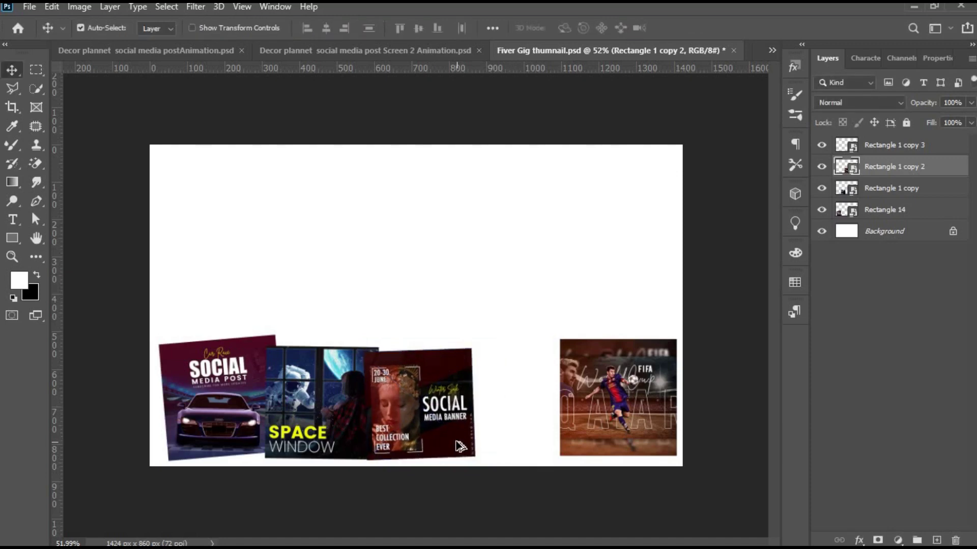
{"action": "scroll", "coordinate": [446, 407], "scroll_direction": "up", "scroll_amount": 2, "text": "alt"}
{"action": "scroll", "coordinate": [446, 406], "scroll_direction": "down", "scroll_amount": 1}
{"action": "scroll", "coordinate": [446, 405], "scroll_direction": "down", "scroll_amount": 1}
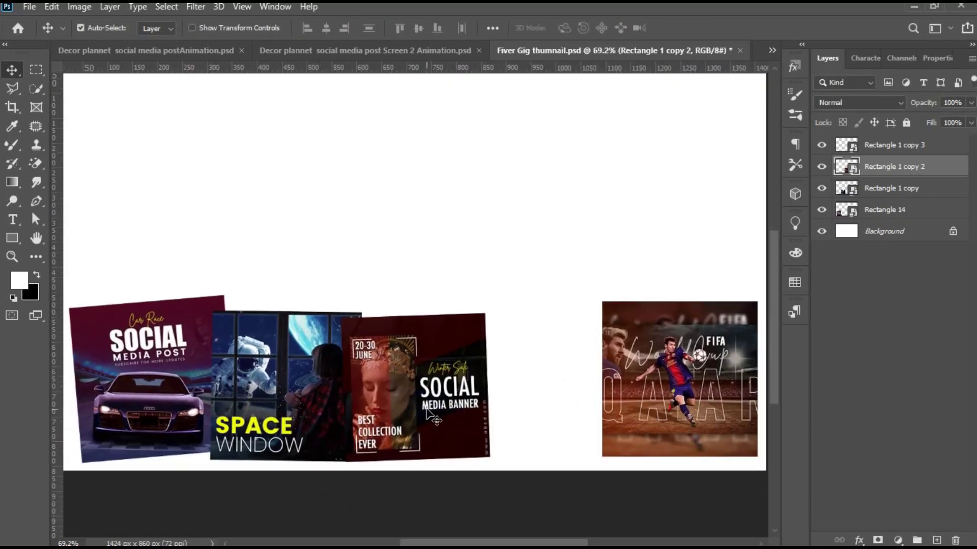
{"action": "left_click_drag", "start_coordinate": [426, 410], "coordinate": [431, 410]}
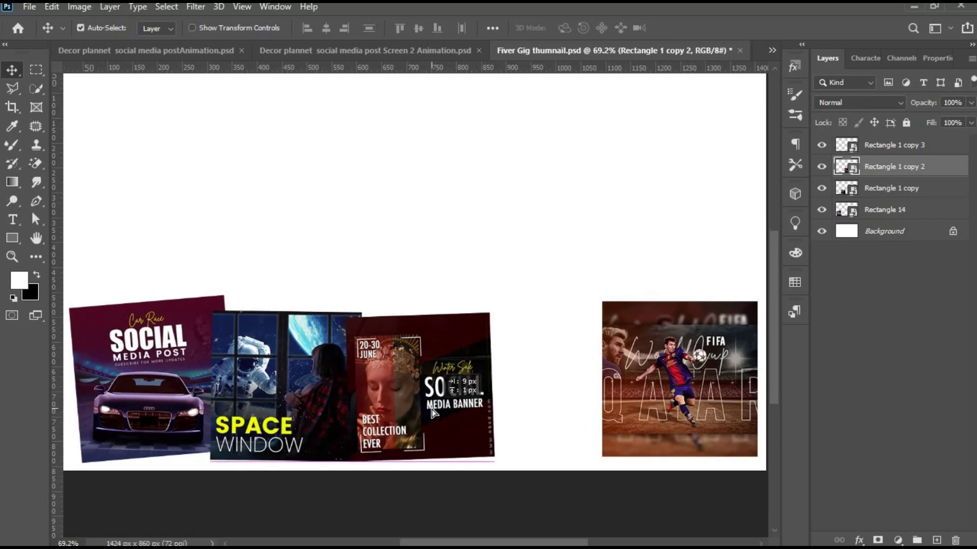
Step: Scale the Space Window tile up slightly, to about 99.5%
{"action": "left_click", "coordinate": [351, 326]}
{"action": "key", "text": "ctrl+t"}
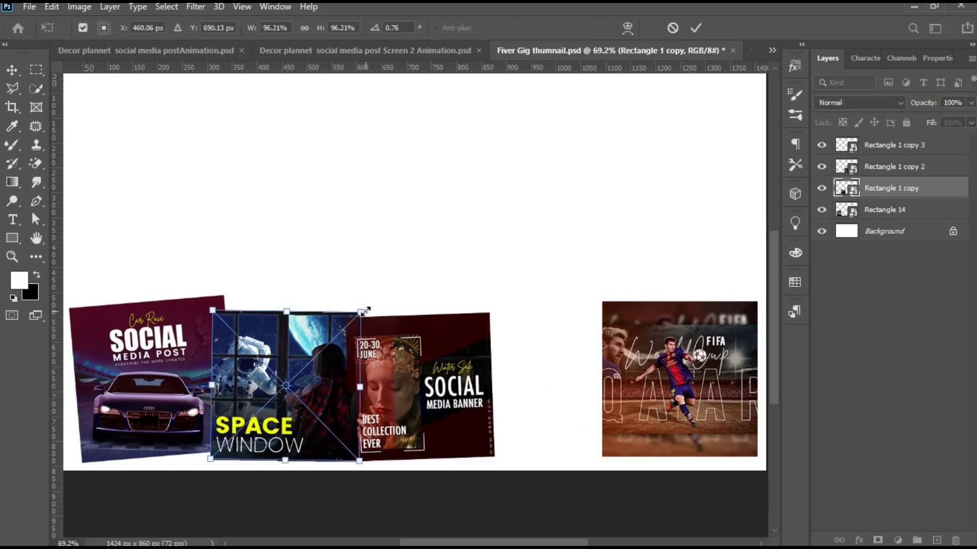
{"action": "left_click_drag", "start_coordinate": [368, 311], "coordinate": [366, 307]}
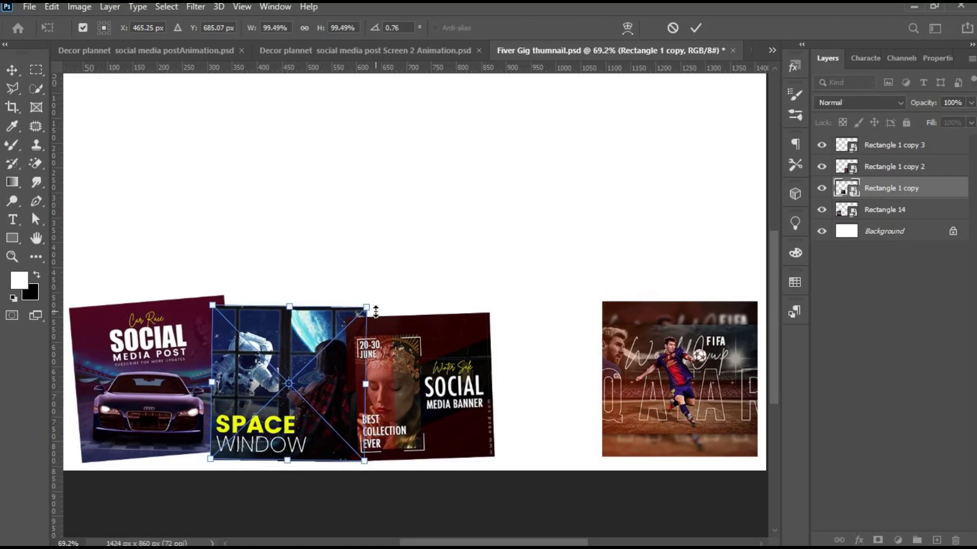
{"action": "key", "text": "Return"}
{"action": "scroll", "coordinate": [425, 410], "scroll_direction": "down", "scroll_amount": 3}
Step: Move the FIFA tile left, tilt it about 3.5°, and send it behind the other tiles
{"action": "scroll", "coordinate": [514, 384], "scroll_direction": "up", "scroll_amount": 1}
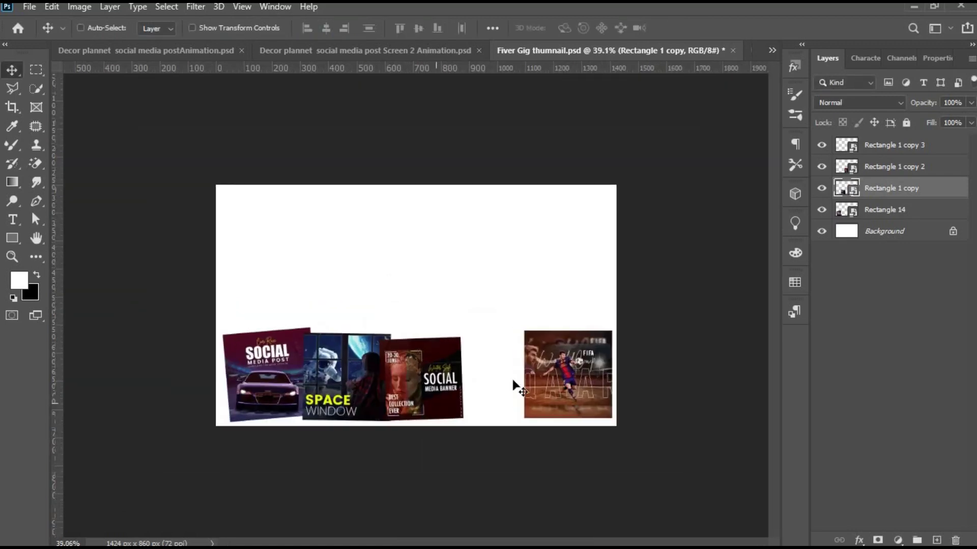
{"action": "left_click", "coordinate": [530, 382]}
{"action": "left_click_drag", "start_coordinate": [531, 382], "coordinate": [469, 378]}
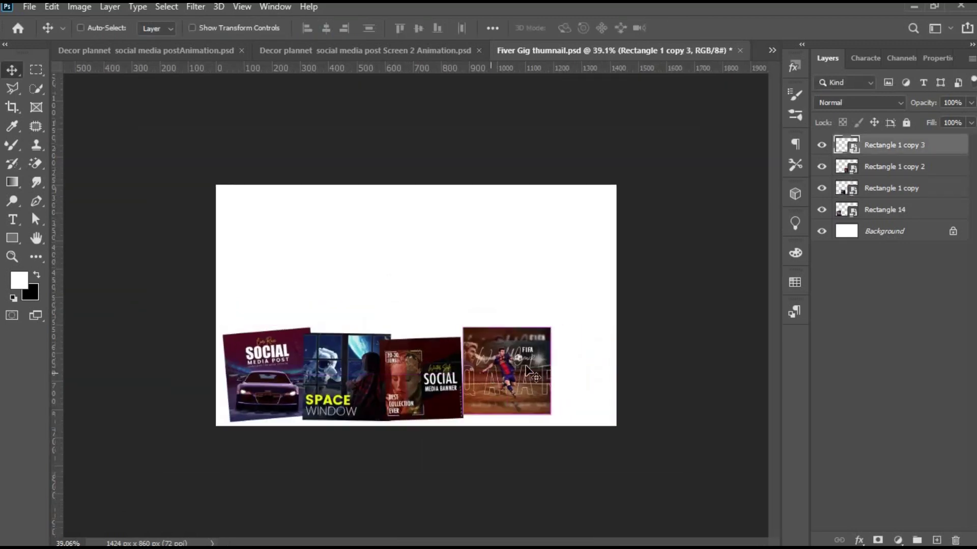
{"action": "key", "text": "ctrl+t"}
{"action": "left_click_drag", "start_coordinate": [566, 412], "coordinate": [566, 417]}
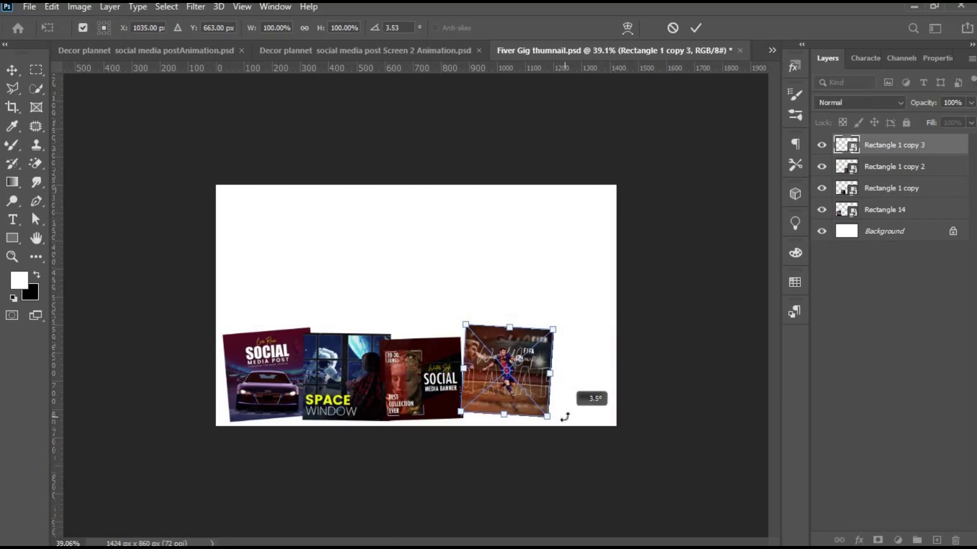
{"action": "key", "text": "Return"}
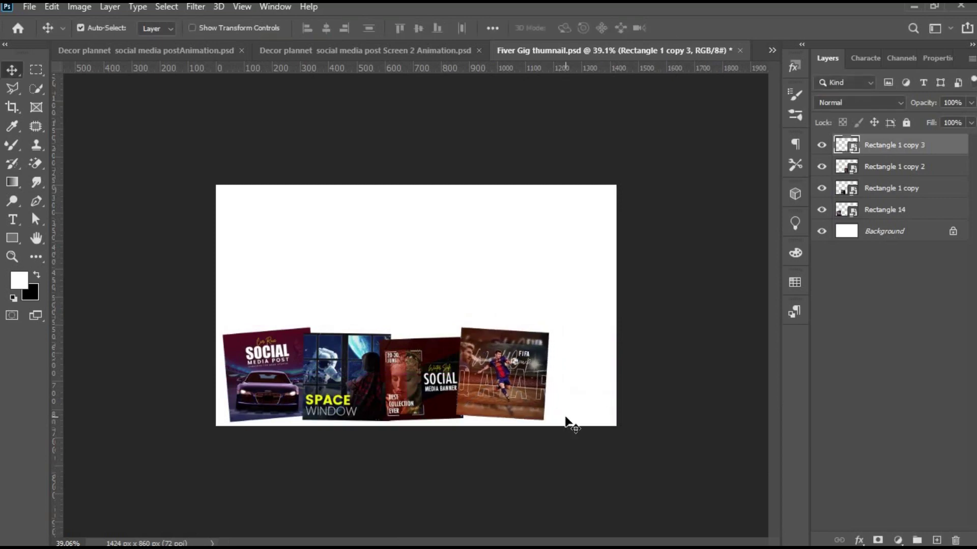
{"action": "key", "text": "ctrl+shift+bracketleft"}
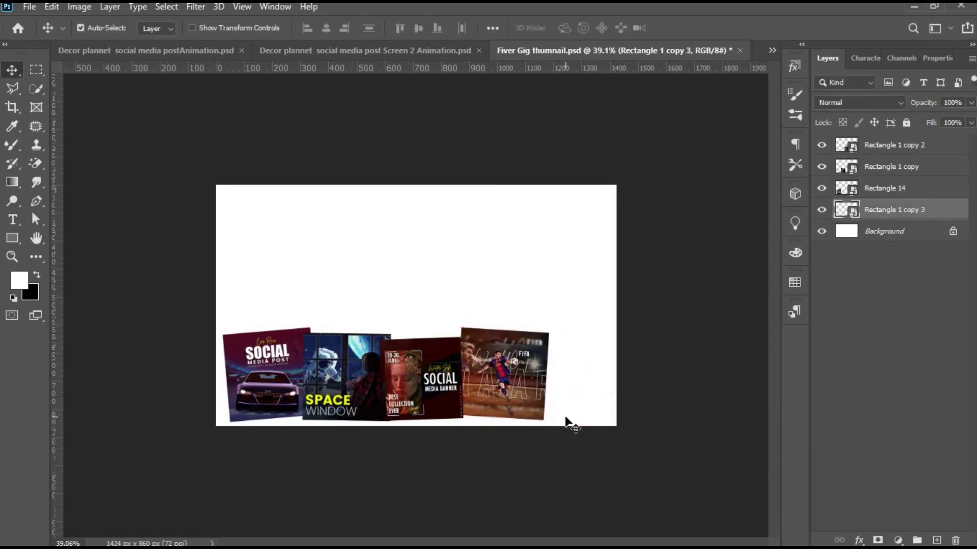
{"action": "key", "text": "shift+Right"}
{"action": "key", "text": "shift+Right"}
{"action": "key", "text": "shift+Down"}
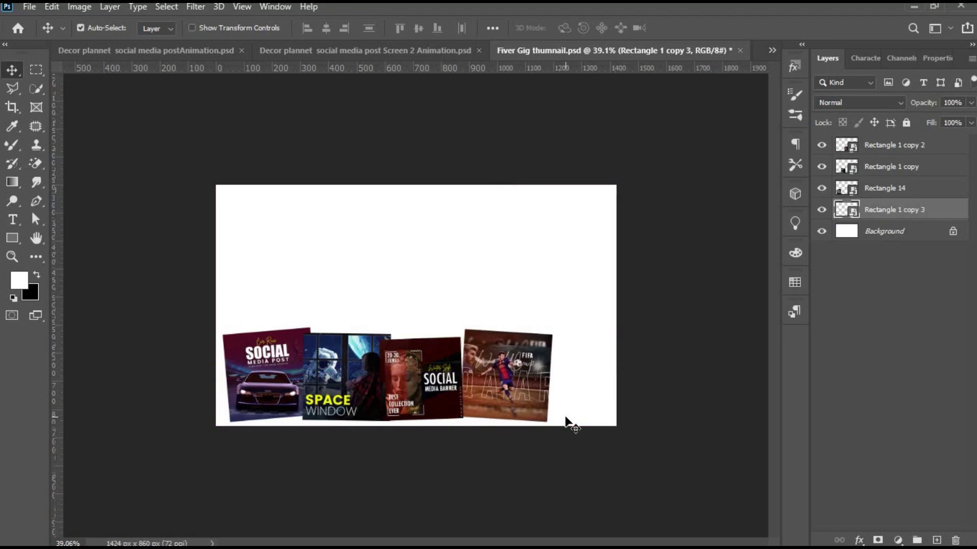
Step: Enlarge the Social Media Banner tile slightly
{"action": "left_click", "coordinate": [458, 407]}
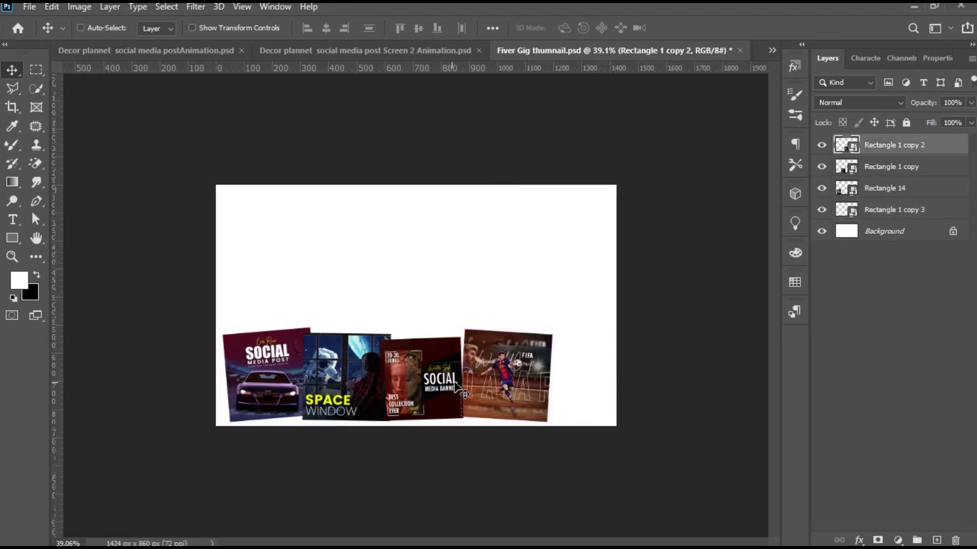
{"action": "key", "text": "ctrl+t"}
{"action": "left_click_drag", "start_coordinate": [459, 335], "coordinate": [464, 333]}
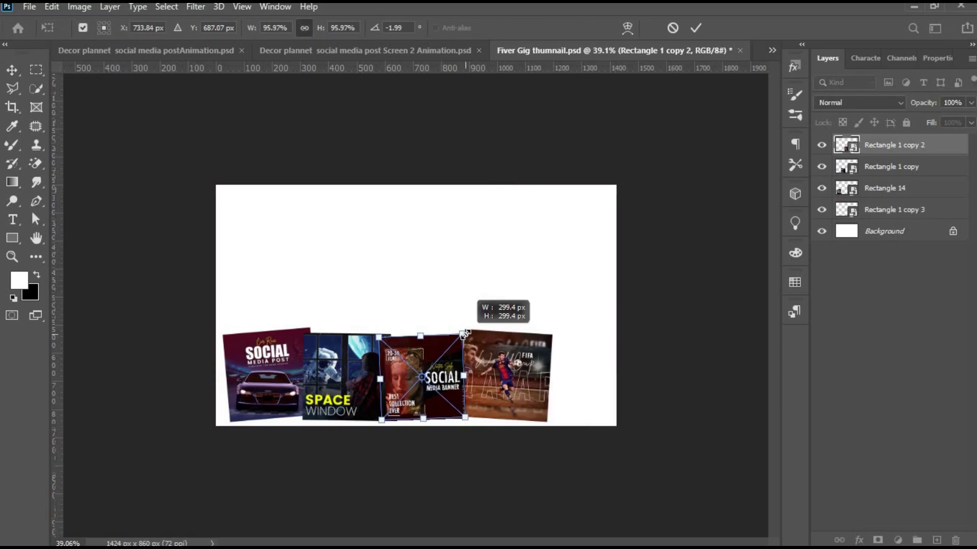
{"action": "key", "text": "Return"}
Step: Nudge the Space Window tile right and enlarge it; shift the FIFA tile 56 px left
{"action": "left_click", "coordinate": [351, 374]}
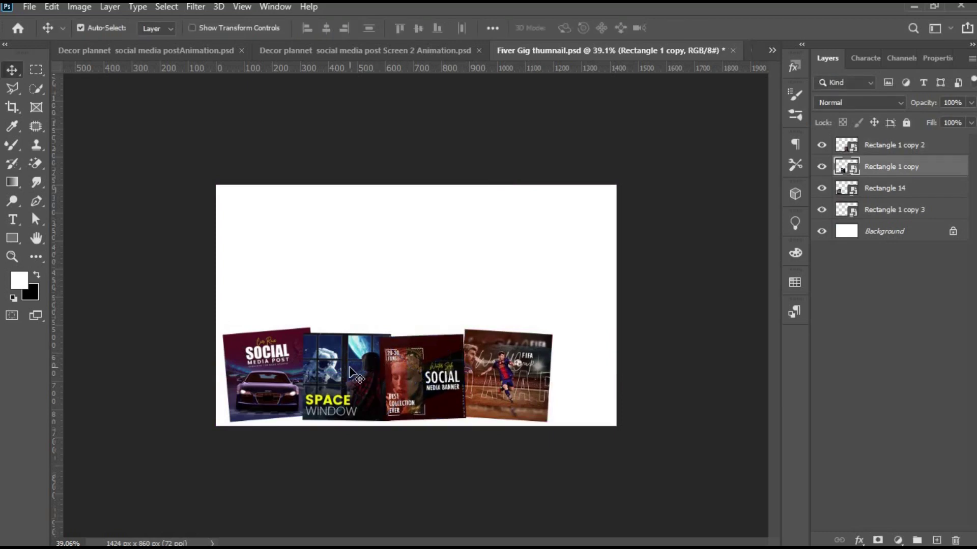
{"action": "key", "text": "Right"}
{"action": "key", "text": "Right"}
{"action": "key", "text": "Right"}
{"action": "key", "text": "Right"}
{"action": "key", "text": "Right"}
{"action": "key", "text": "Right"}
{"action": "key", "text": "Right"}
{"action": "key", "text": "Right"}
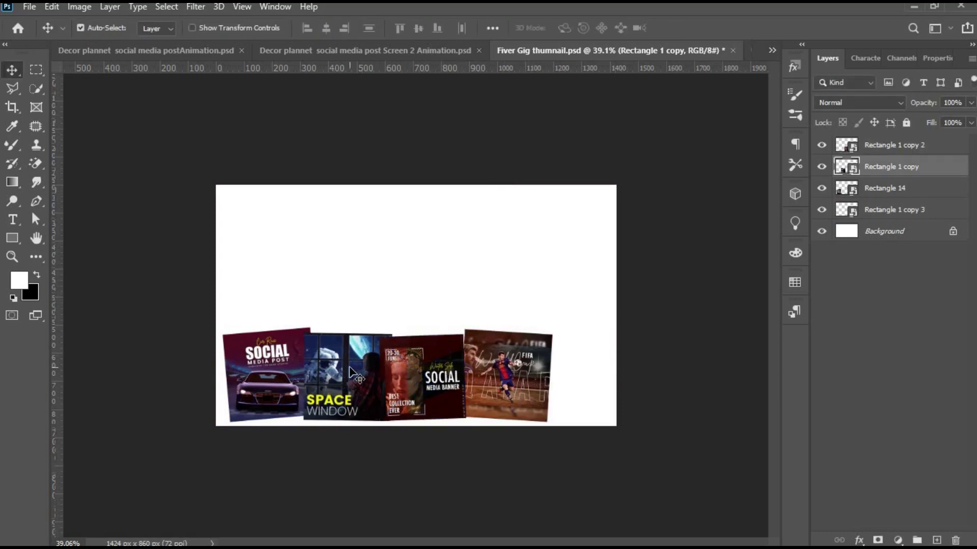
{"action": "key", "text": "Right"}
{"action": "key", "text": "Right"}
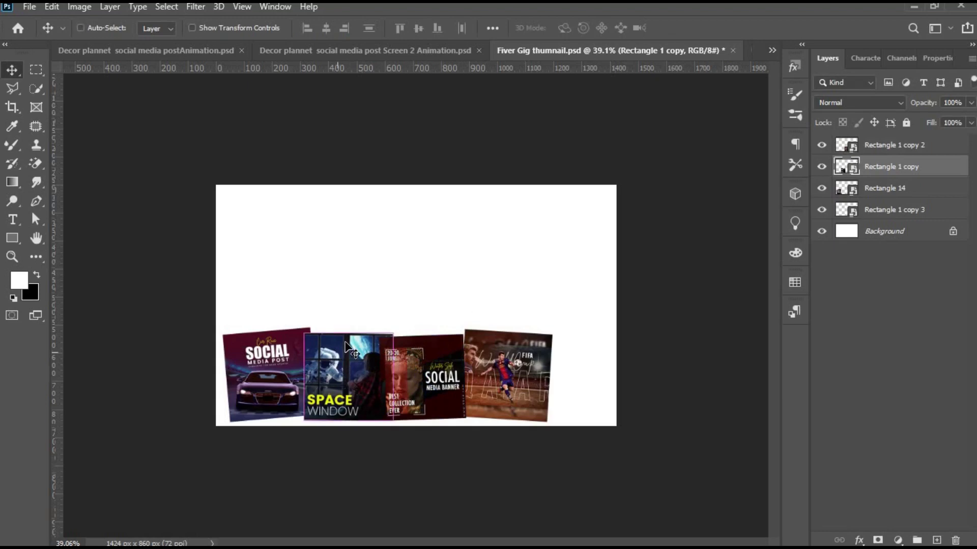
{"action": "key", "text": "ctrl+t"}
{"action": "left_click_drag", "start_coordinate": [392, 334], "coordinate": [392, 334]}
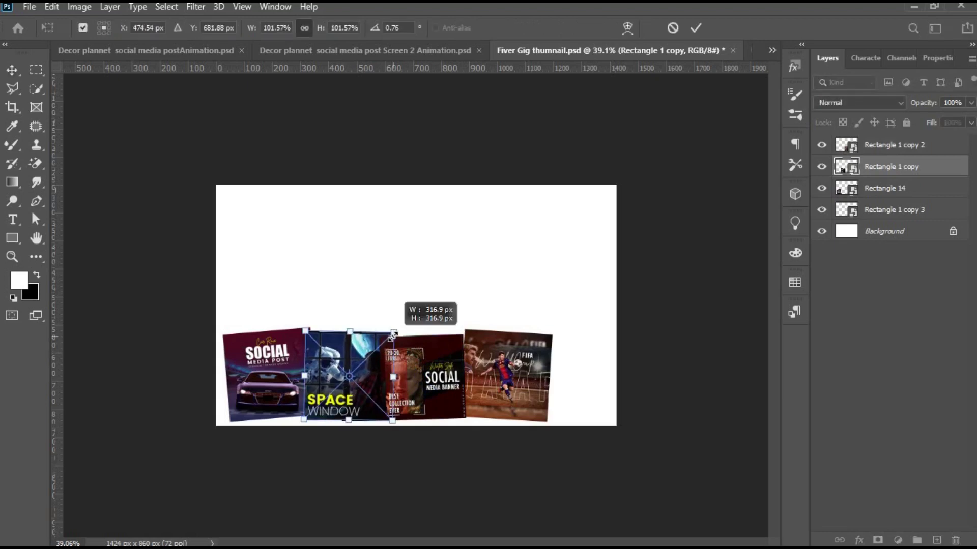
{"action": "key", "text": "Return"}
{"action": "left_click_drag", "start_coordinate": [504, 381], "coordinate": [474, 383]}
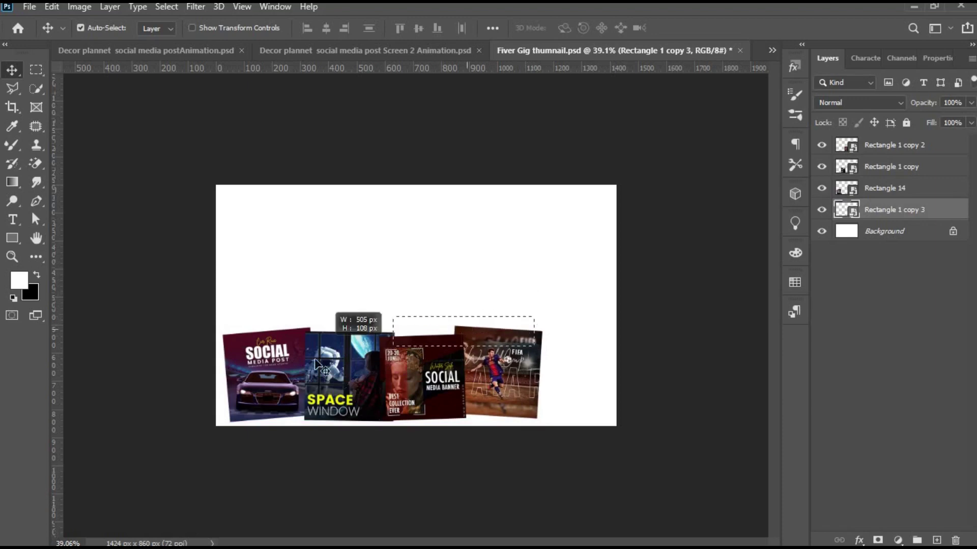
Step: Move all four tiles up-right, scale them to about 111%, and save the file
{"action": "left_click_drag", "start_coordinate": [534, 316], "coordinate": [259, 370]}
{"action": "left_click_drag", "start_coordinate": [487, 386], "coordinate": [465, 357]}
{"action": "key", "text": "ctrl+t"}
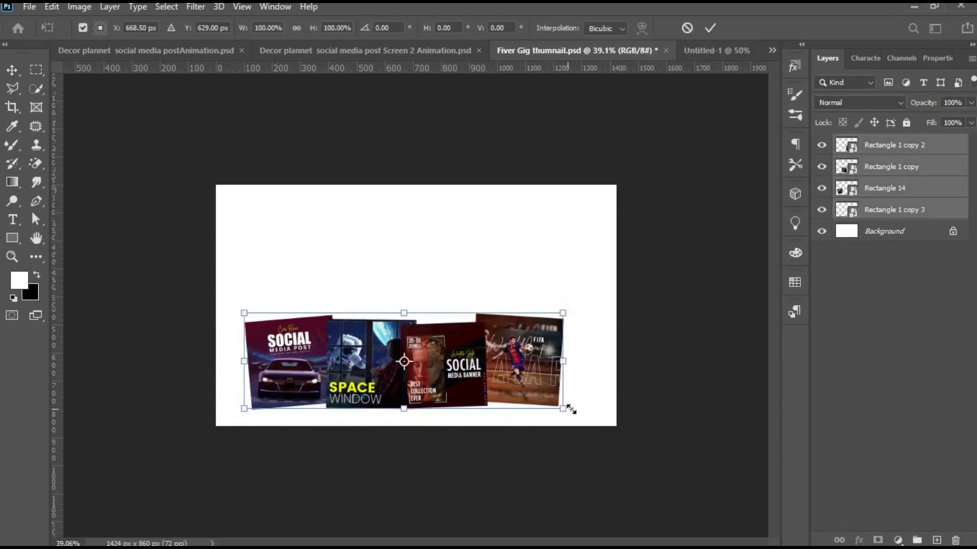
{"action": "left_click_drag", "start_coordinate": [570, 410], "coordinate": [585, 416]}
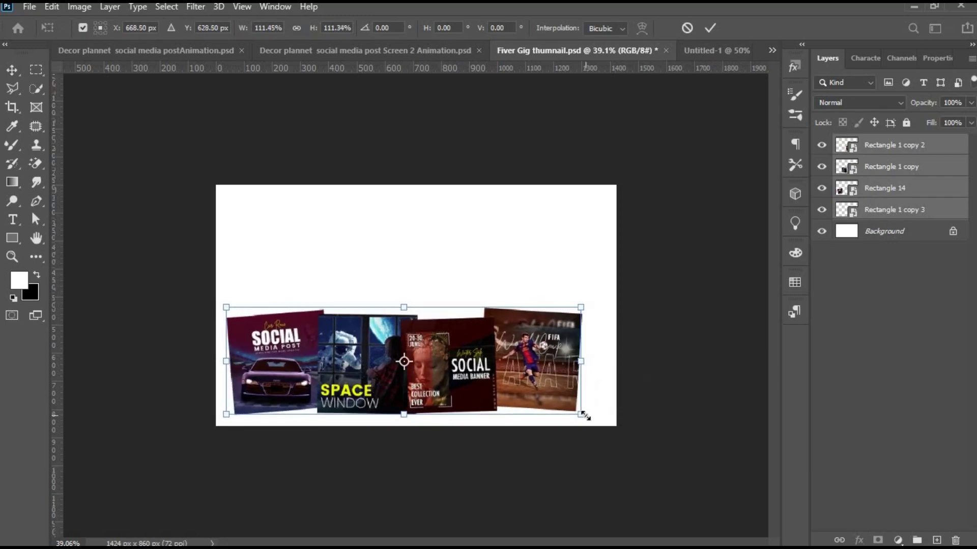
{"action": "key", "text": "Return"}
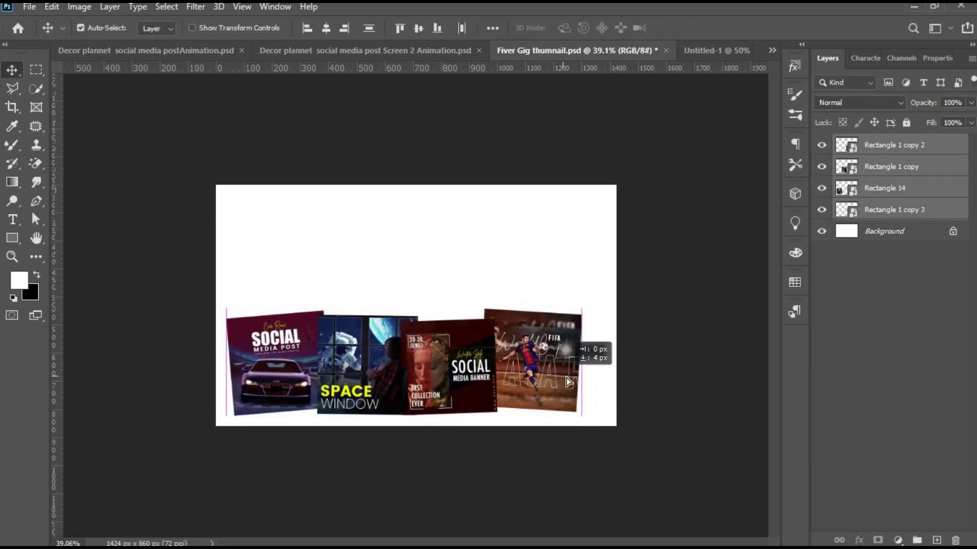
{"action": "left_click_drag", "start_coordinate": [560, 379], "coordinate": [565, 382]}
{"action": "key", "text": "ctrl+s"}
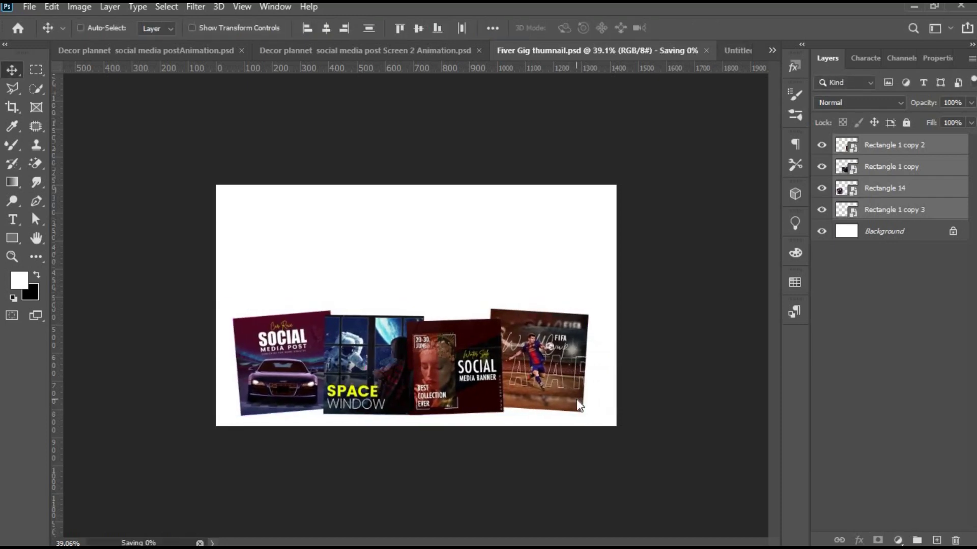
Step: Tilt the SPACE WINDOW poster slightly and enlarge it from its top-left corner
{"action": "left_click", "coordinate": [346, 355]}
{"action": "key", "text": "ctrl+t"}
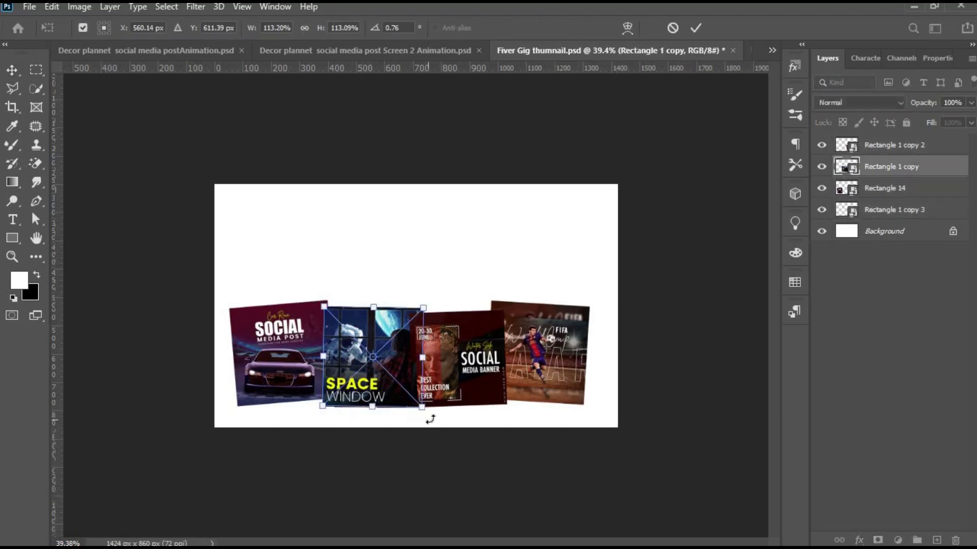
{"action": "left_click_drag", "start_coordinate": [430, 416], "coordinate": [425, 417]}
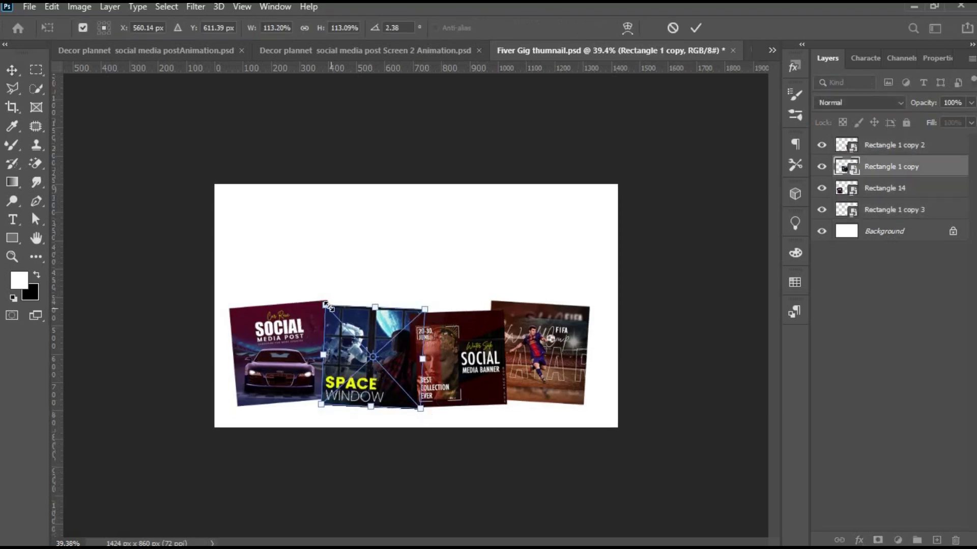
{"action": "left_click_drag", "start_coordinate": [325, 305], "coordinate": [338, 288]}
{"action": "key", "text": "Return"}
Step: Enlarge and tilt the car poster, then nudge it slightly lower
{"action": "left_click", "coordinate": [306, 337]}
{"action": "key", "text": "ctrl+t"}
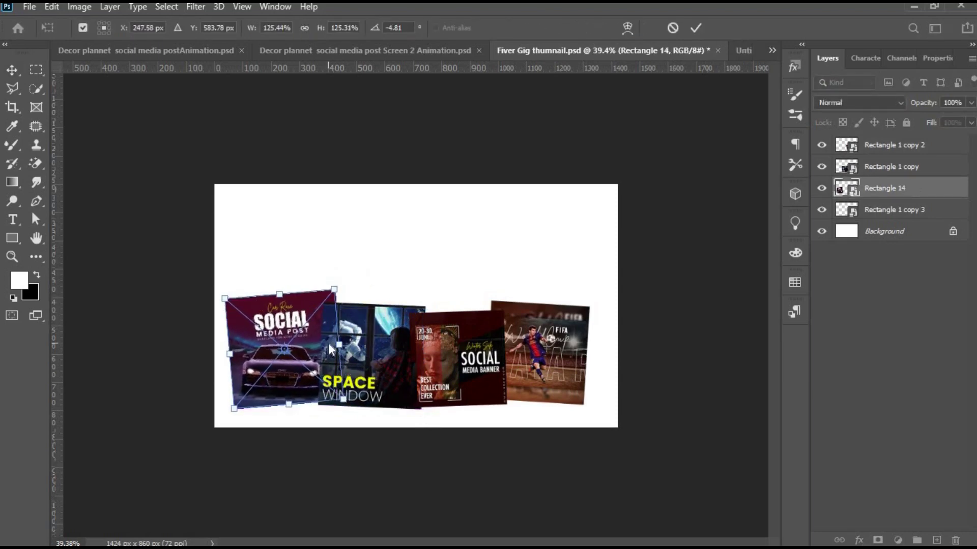
{"action": "key", "text": "Return"}
{"action": "scroll", "coordinate": [492, 406], "scroll_direction": "down", "scroll_amount": 1}
{"action": "scroll", "coordinate": [493, 405], "scroll_direction": "up", "scroll_amount": 2}
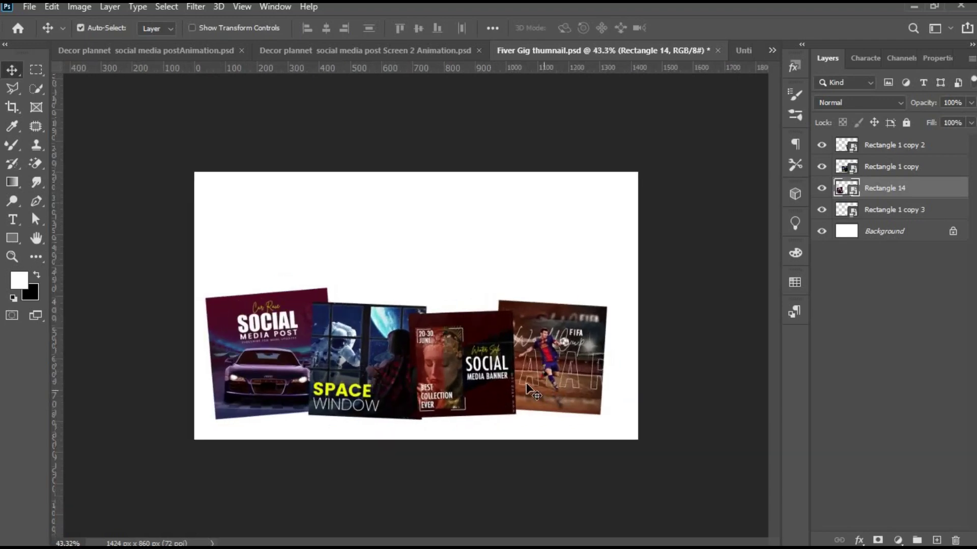
{"action": "left_click", "coordinate": [510, 382], "text": "ctrl"}
{"action": "left_click_drag", "start_coordinate": [269, 335], "coordinate": [266, 338]}
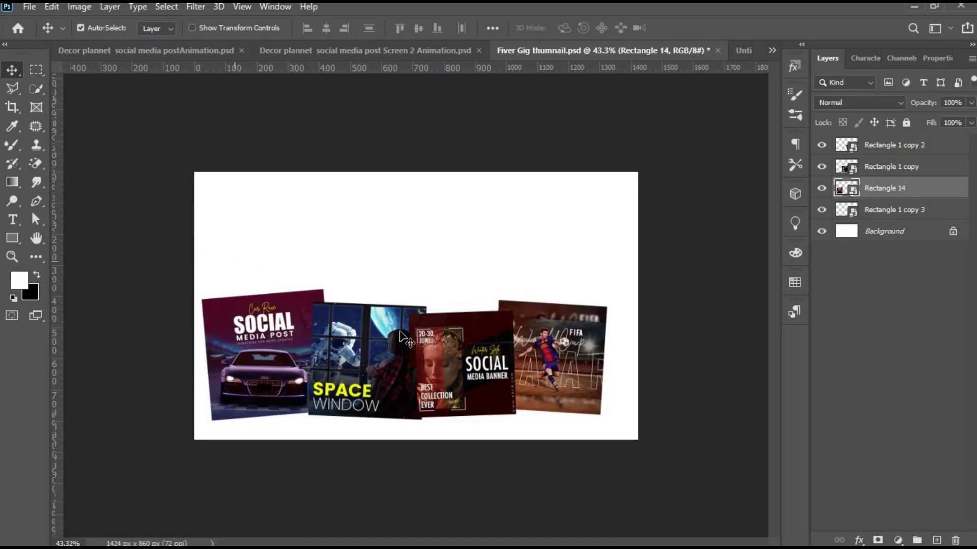
Step: Move all four posters together slightly right and down
{"action": "key", "text": "ctrl+alt+a"}
{"action": "left_click_drag", "start_coordinate": [489, 376], "coordinate": [499, 379]}
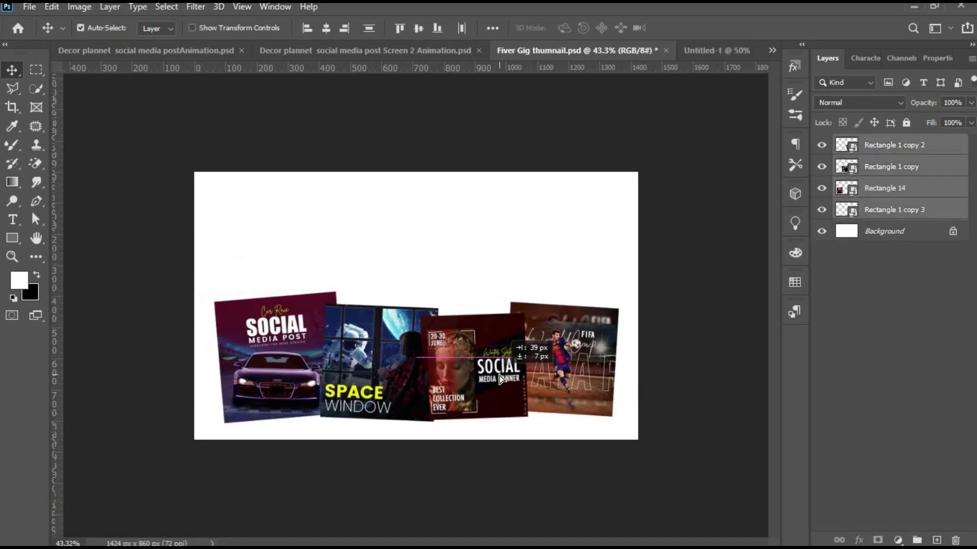
{"action": "scroll", "coordinate": [590, 443], "scroll_direction": "up", "scroll_amount": 1}
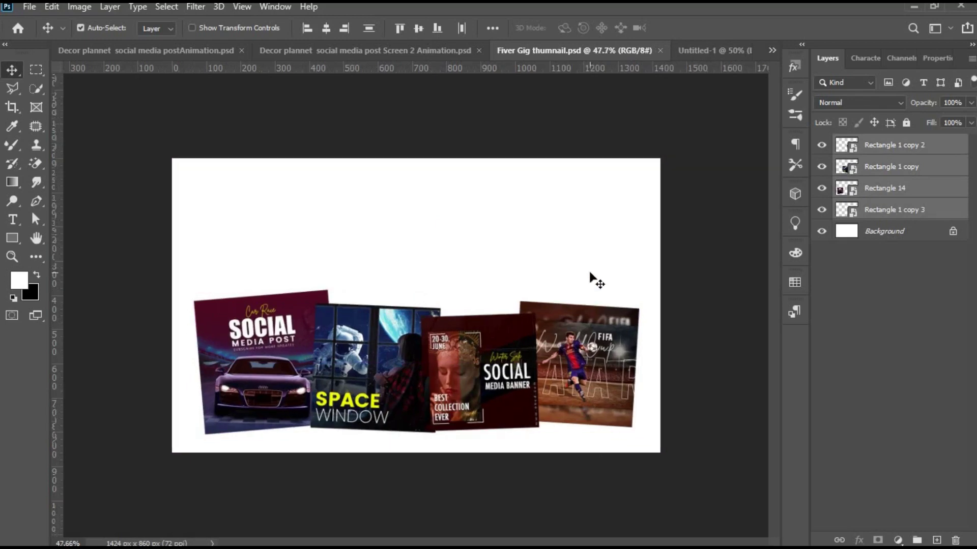
{"action": "left_click", "coordinate": [593, 278]}
{"action": "left_click", "coordinate": [865, 228]}
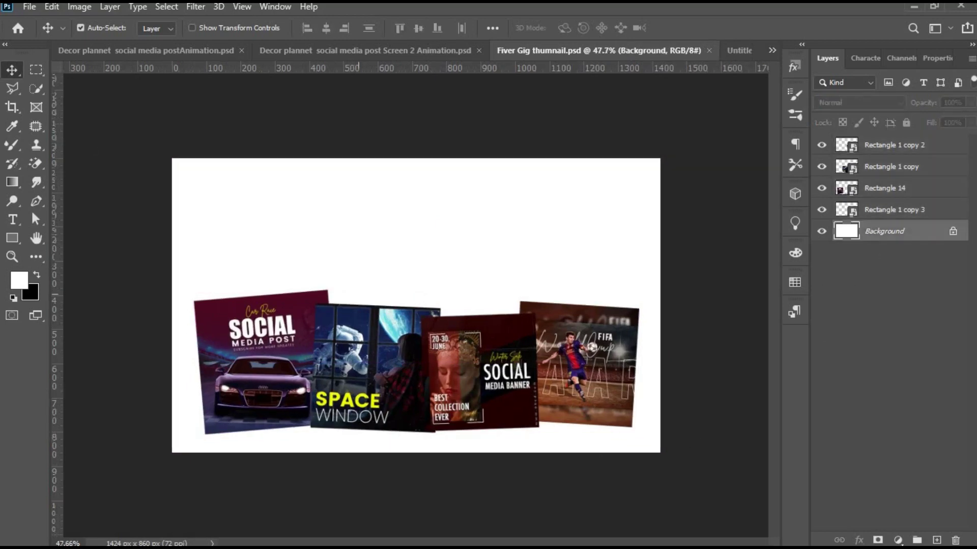
Step: Draw a rectangle covering the whole canvas and fill it with yellow
{"action": "left_click", "coordinate": [12, 238]}
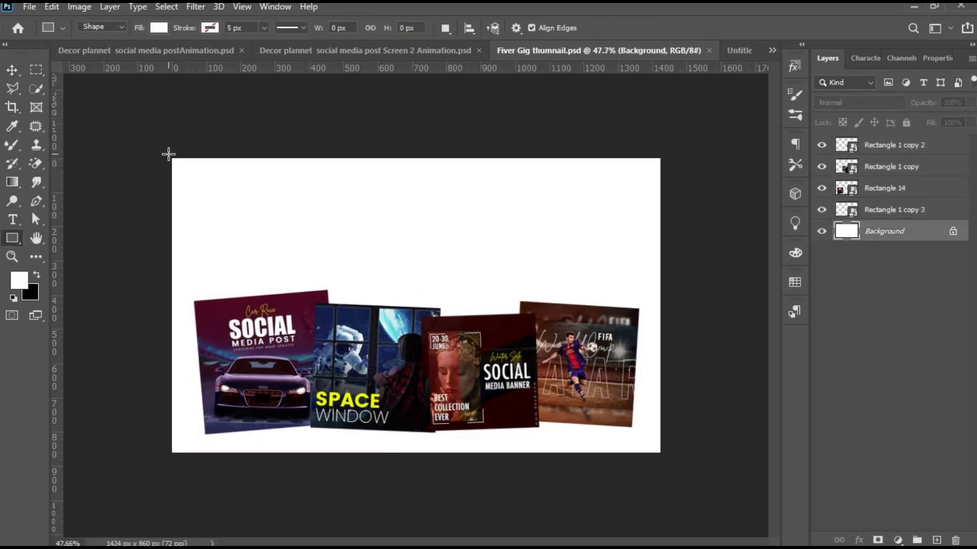
{"action": "left_click_drag", "start_coordinate": [168, 154], "coordinate": [665, 456]}
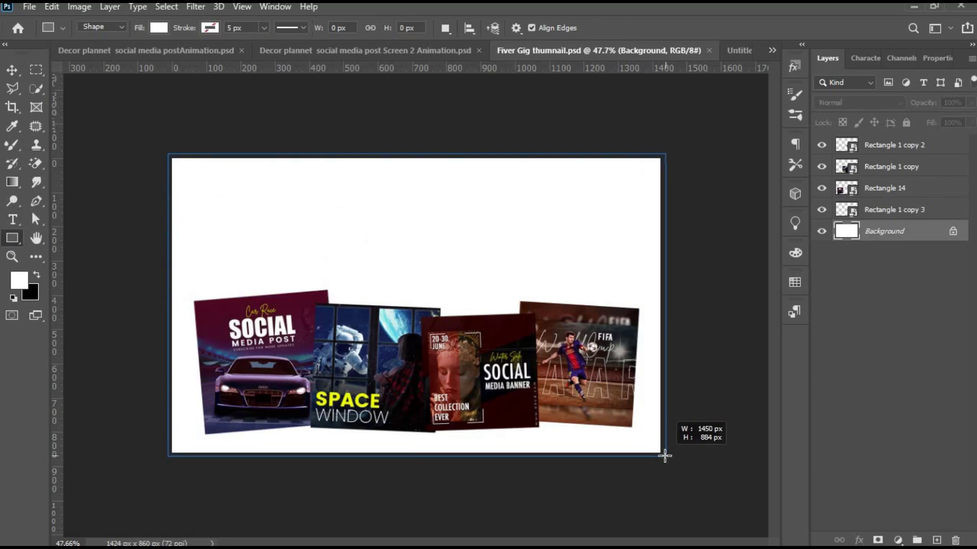
{"action": "left_click", "coordinate": [153, 28]}
{"action": "left_click", "coordinate": [248, 55]}
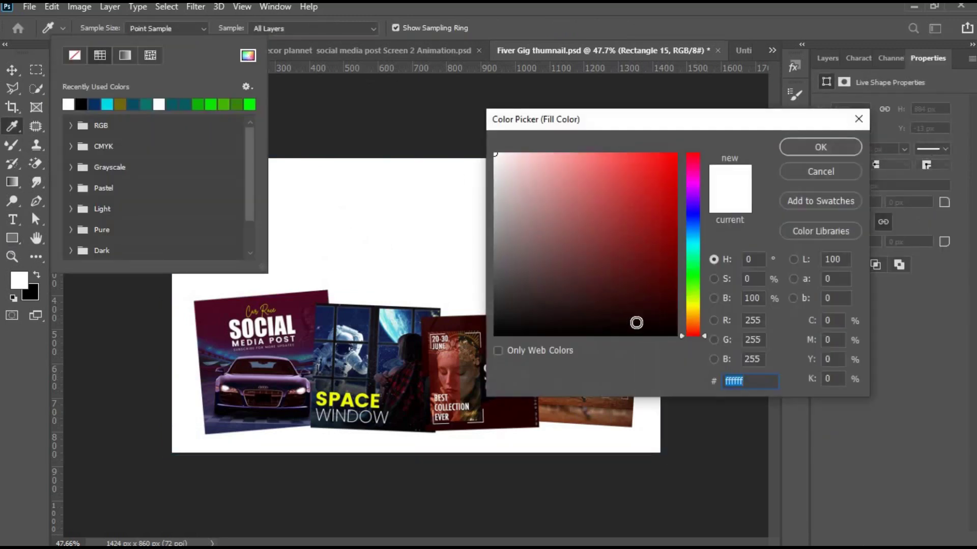
{"action": "left_click", "coordinate": [691, 308]}
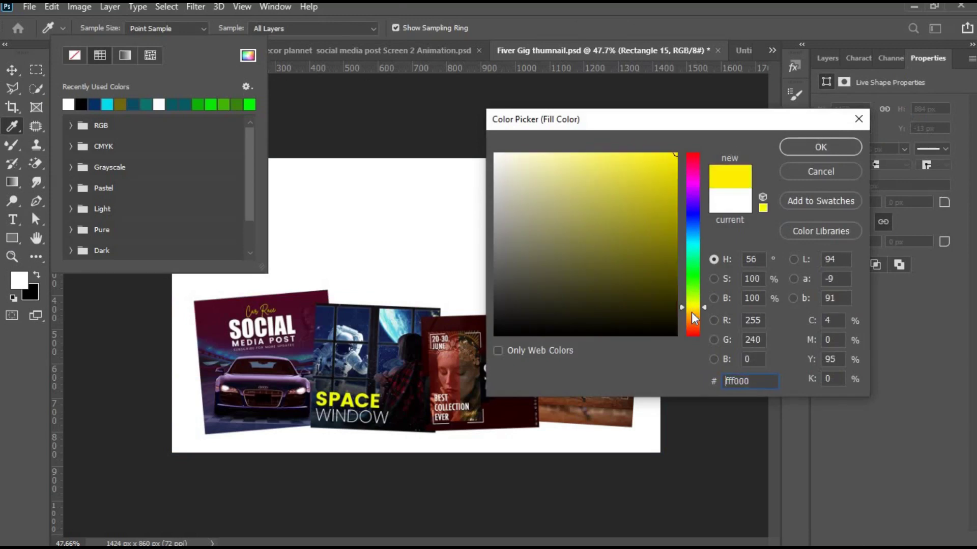
{"action": "left_click_drag", "start_coordinate": [692, 313], "coordinate": [692, 311]}
{"action": "left_click", "coordinate": [816, 148]}
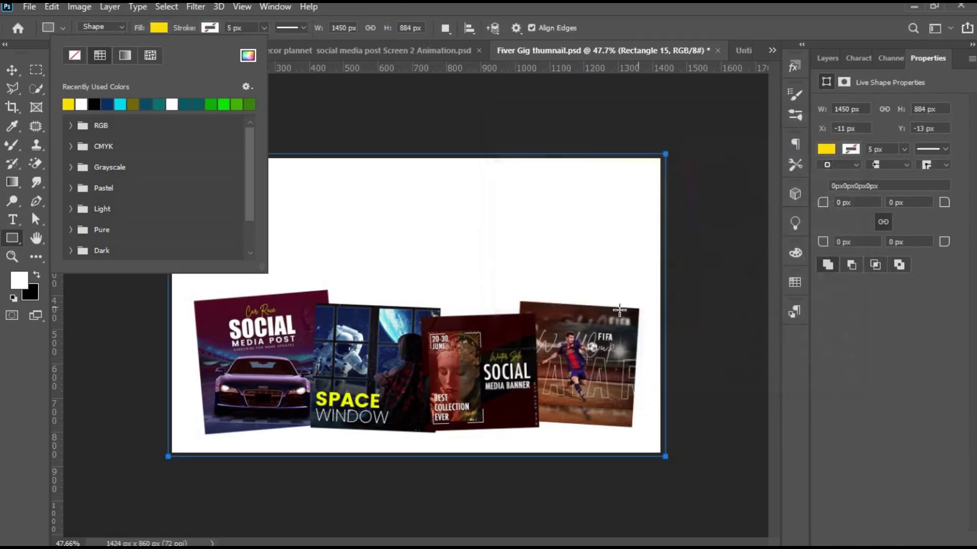
{"action": "scroll", "coordinate": [384, 376], "scroll_direction": "up", "scroll_amount": 1}
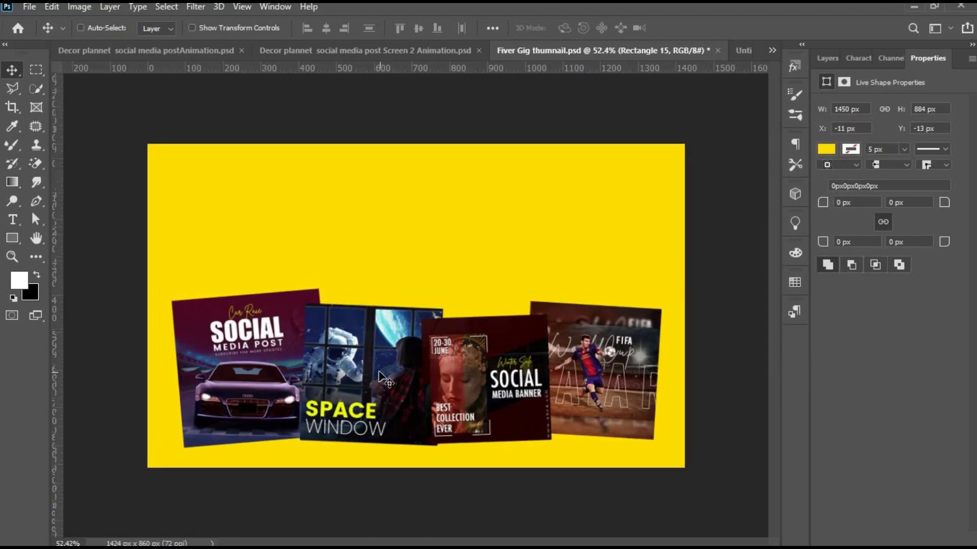
{"action": "left_click", "coordinate": [267, 355], "text": "ctrl"}
Step: Add a 7 px outside white stroke to the car poster
{"action": "left_click", "coordinate": [828, 58]}
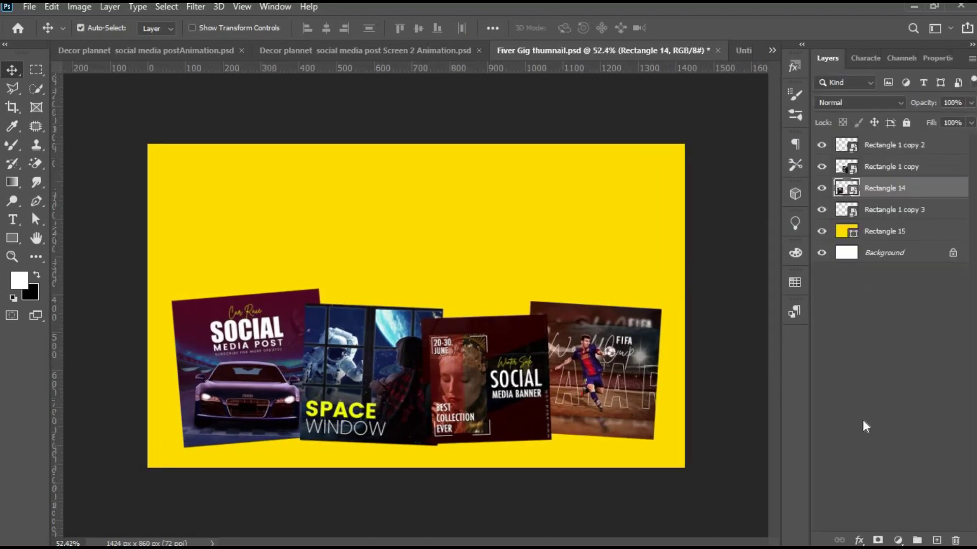
{"action": "left_click", "coordinate": [860, 540]}
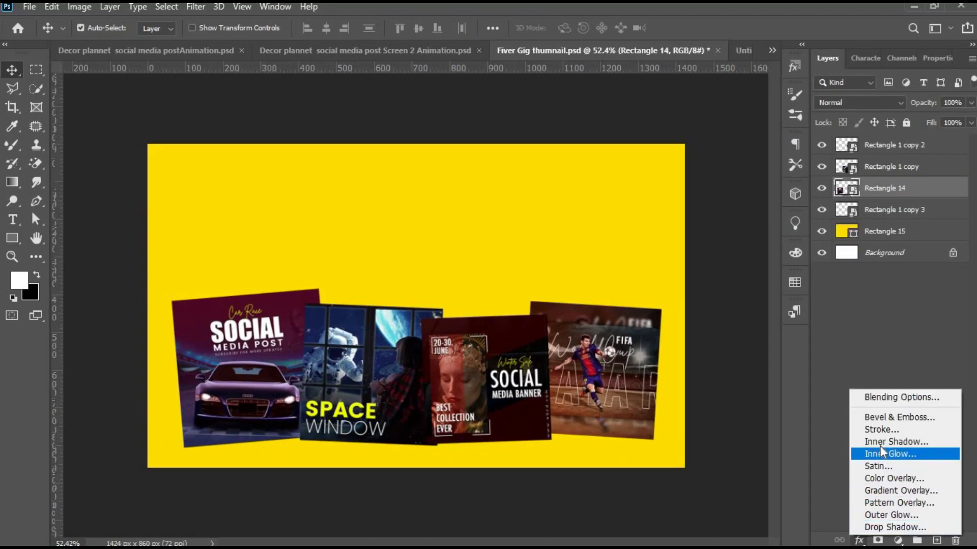
{"action": "left_click", "coordinate": [881, 432]}
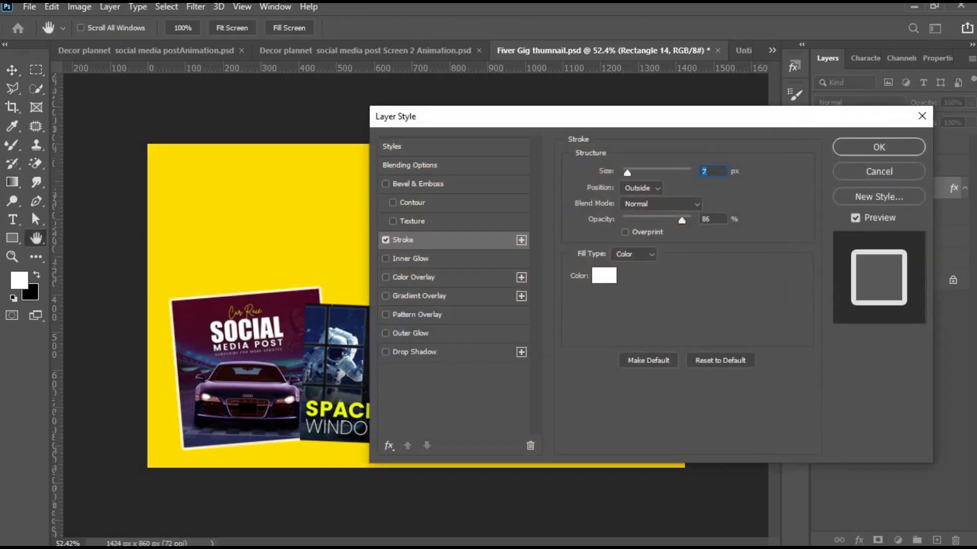
{"action": "left_click", "coordinate": [858, 148]}
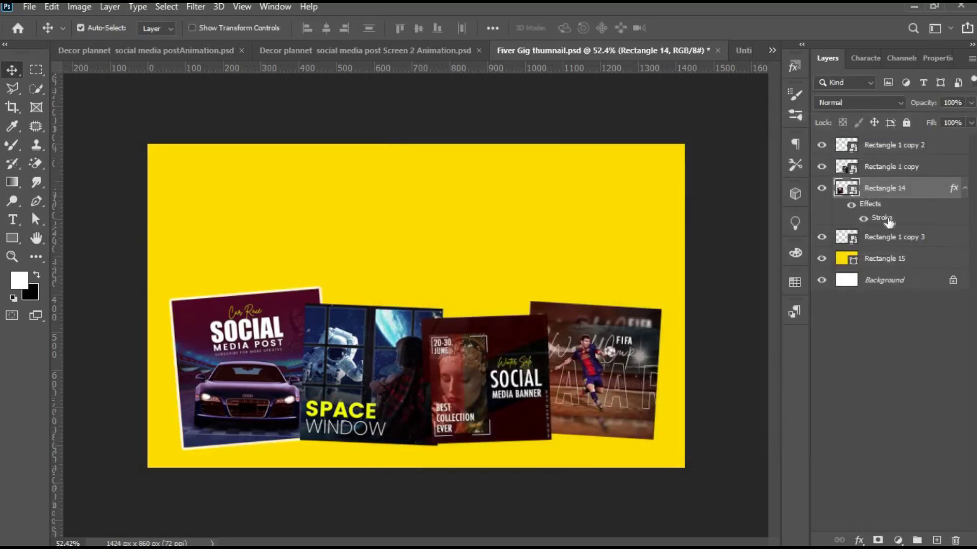
Step: Copy the car poster's stroke style and paste it onto the other three poster layers
{"action": "right_click", "coordinate": [887, 217]}
{"action": "right_click", "coordinate": [889, 188]}
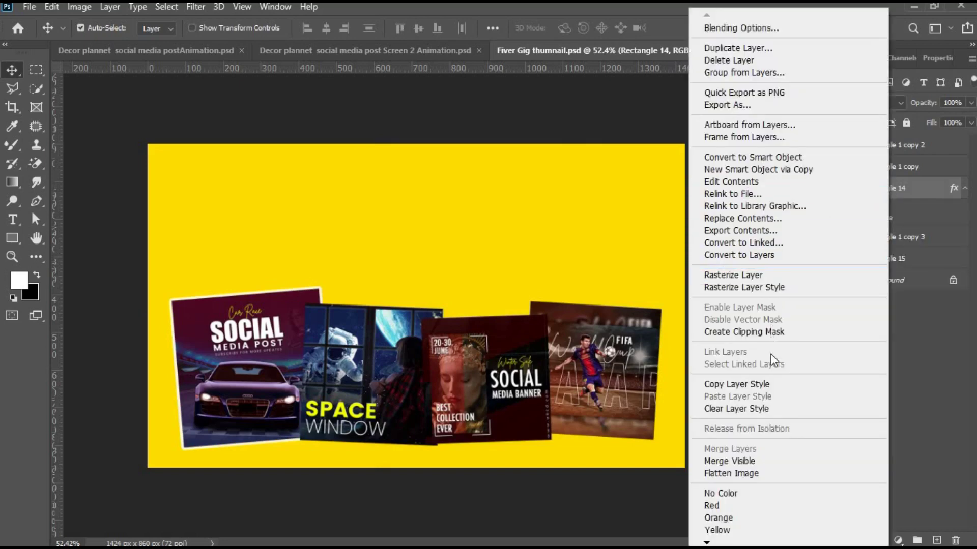
{"action": "left_click", "coordinate": [763, 384]}
{"action": "left_click", "coordinate": [883, 171]}
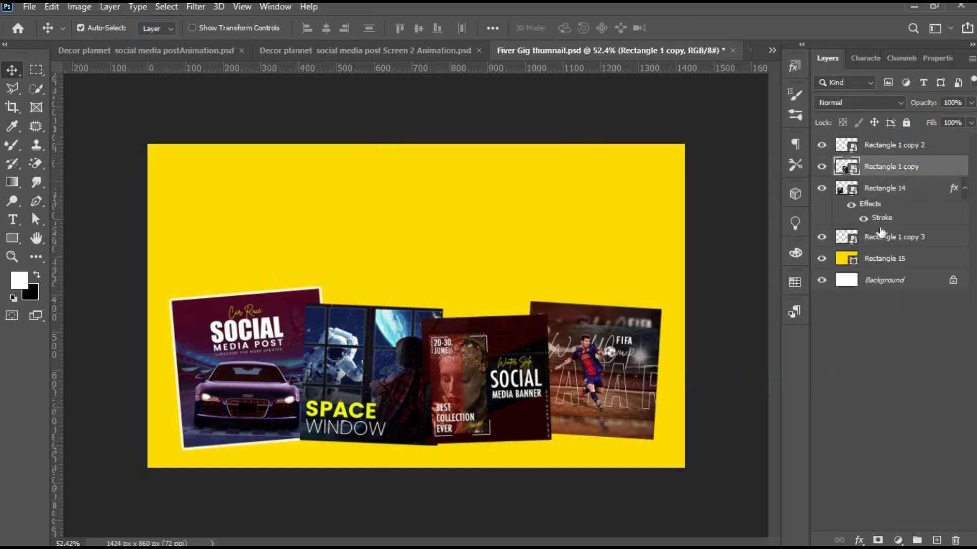
{"action": "left_click", "coordinate": [890, 237], "text": "ctrl"}
{"action": "left_click", "coordinate": [890, 145], "text": "ctrl"}
{"action": "right_click", "coordinate": [885, 148]}
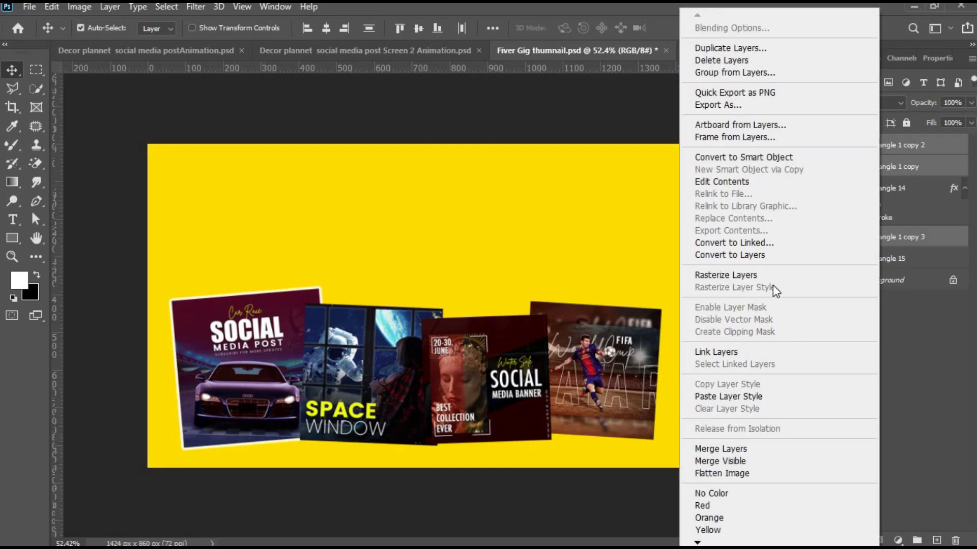
{"action": "left_click", "coordinate": [743, 398]}
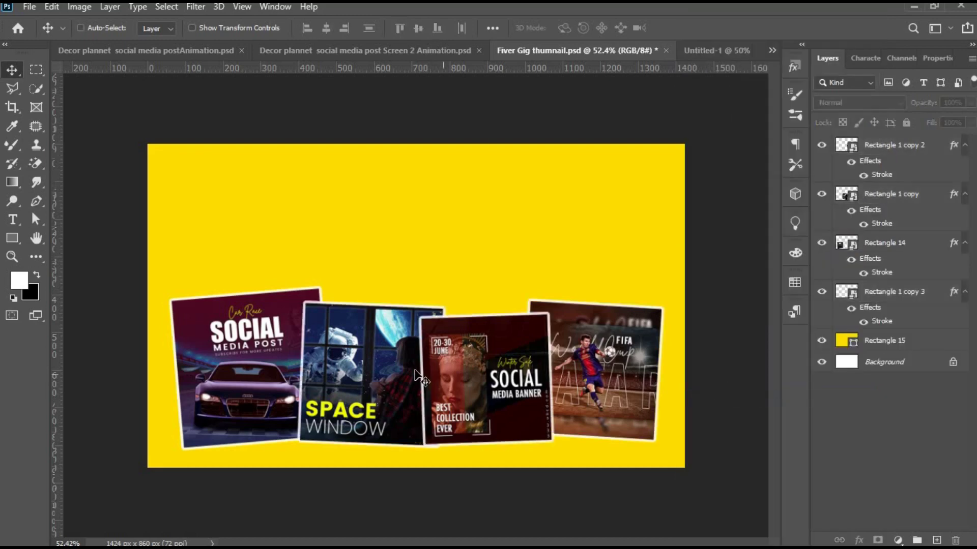
{"action": "scroll", "coordinate": [416, 374], "scroll_direction": "down", "scroll_amount": 2}
{"action": "scroll", "coordinate": [416, 376], "scroll_direction": "up", "scroll_amount": 1}
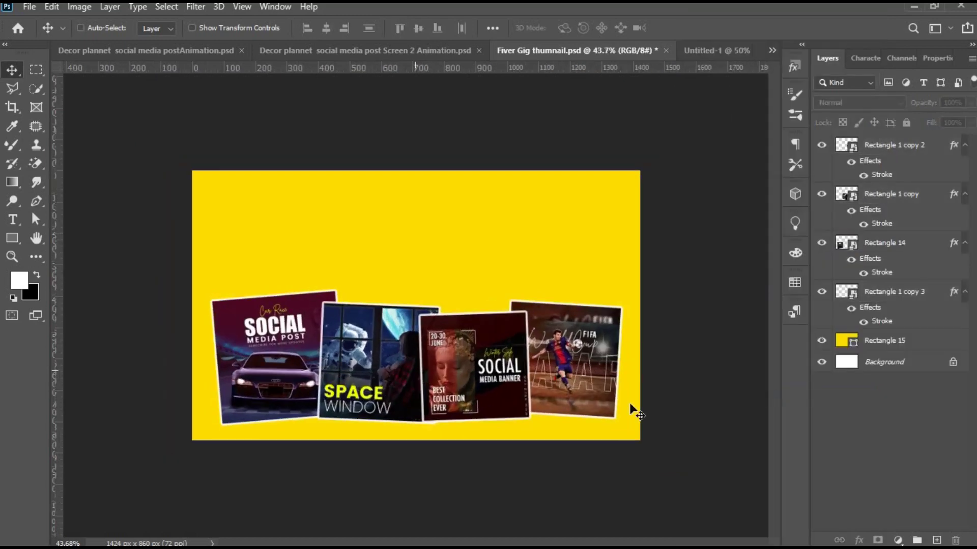
Step: Try a drop shadow on Rectangle 1 copy 3, then discard it
{"action": "left_click", "coordinate": [875, 244]}
{"action": "left_click", "coordinate": [880, 292]}
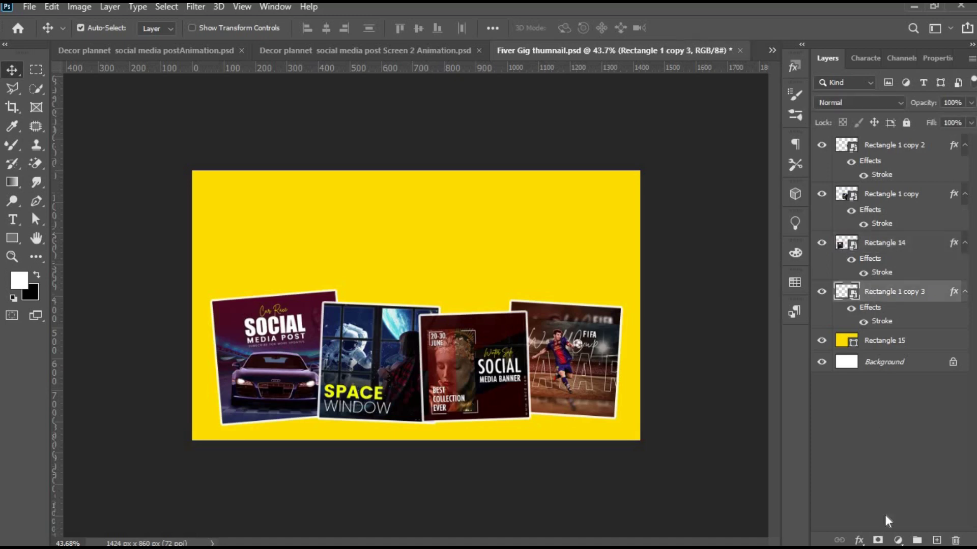
{"action": "left_click", "coordinate": [857, 540]}
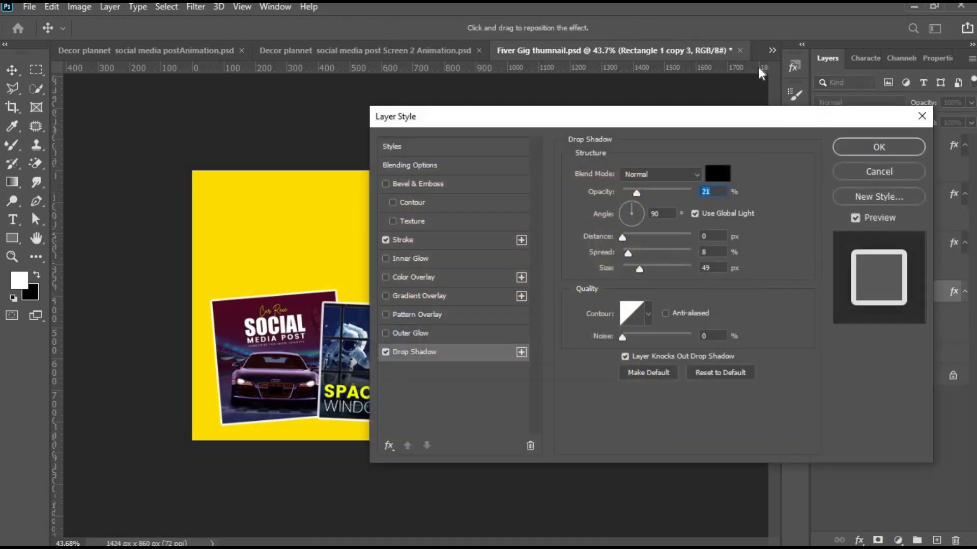
{"action": "left_click_drag", "start_coordinate": [782, 116], "coordinate": [928, 56]}
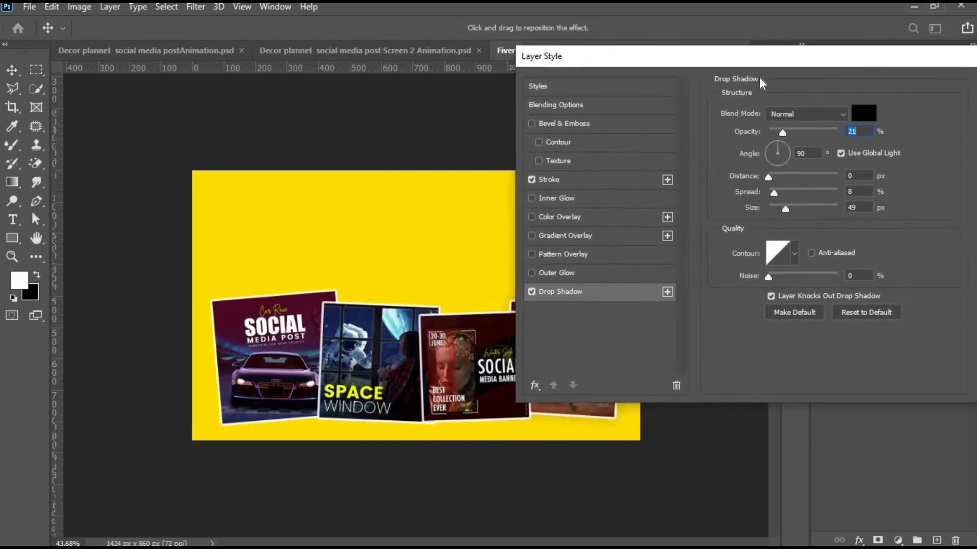
{"action": "left_click", "coordinate": [911, 136]}
{"action": "left_click", "coordinate": [825, 148]}
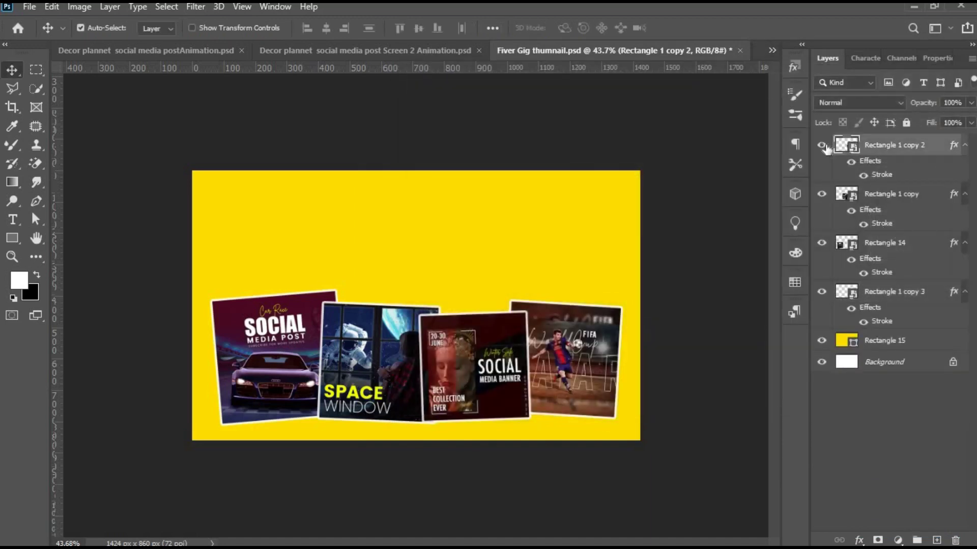
{"action": "left_click", "coordinate": [821, 146]}
Step: Give the car tile a drop shadow at 100% opacity with a soft spread
{"action": "left_click", "coordinate": [292, 310]}
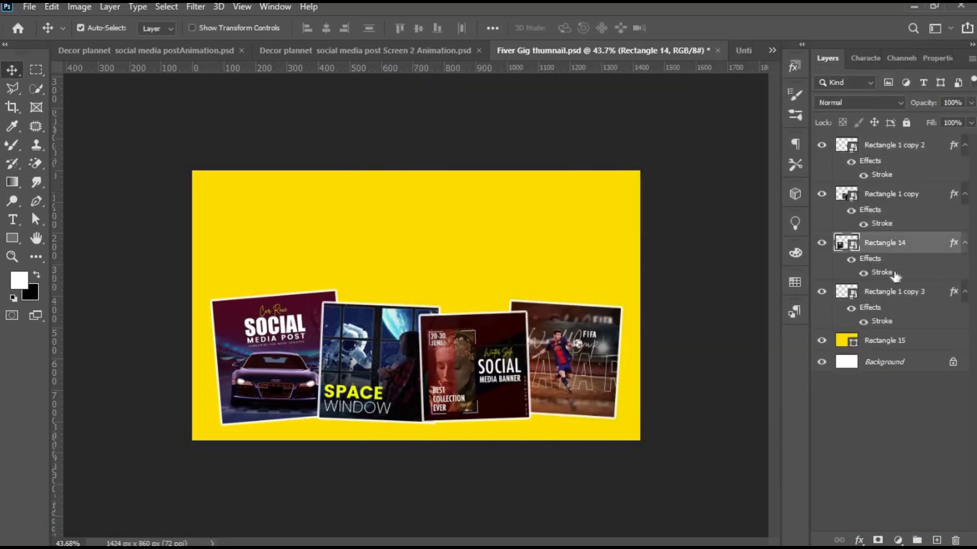
{"action": "left_click", "coordinate": [857, 540]}
{"action": "left_click", "coordinate": [875, 527]}
{"action": "left_click_drag", "start_coordinate": [668, 151], "coordinate": [738, 154]}
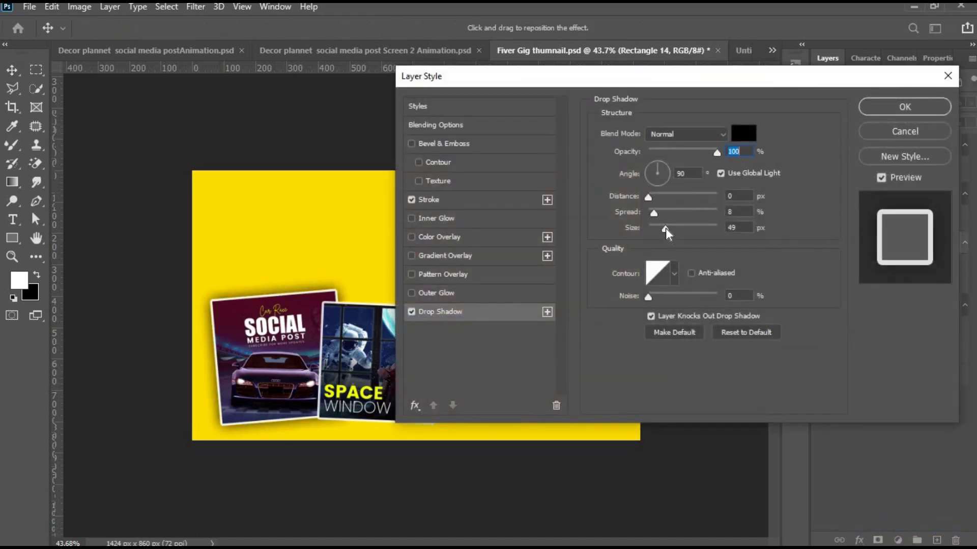
{"action": "mouse_move", "coordinate": [666, 228]}
{"action": "left_mouse_down"}
{"action": "mouse_move", "coordinate": [649, 199]}
{"action": "mouse_move", "coordinate": [670, 231]}
{"action": "left_mouse_up"}
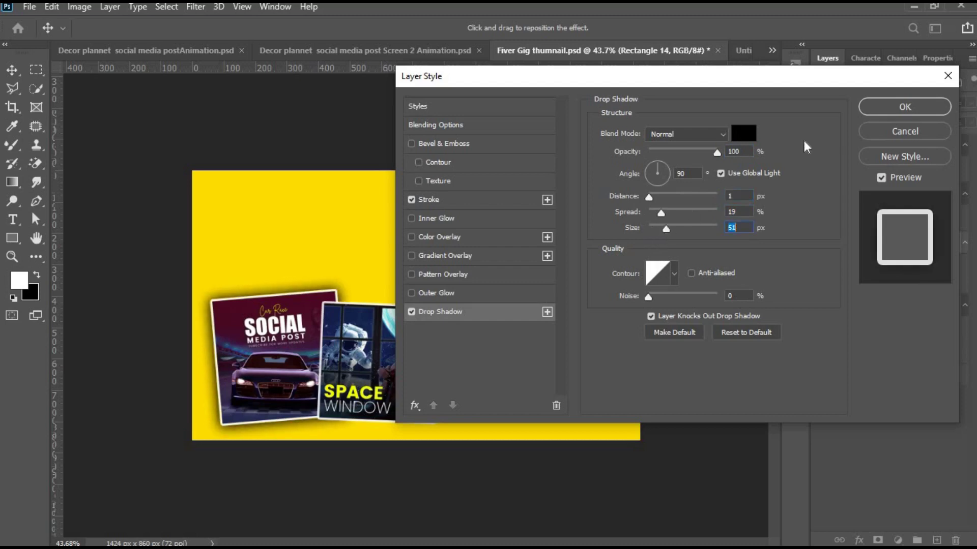
{"action": "left_click", "coordinate": [885, 108]}
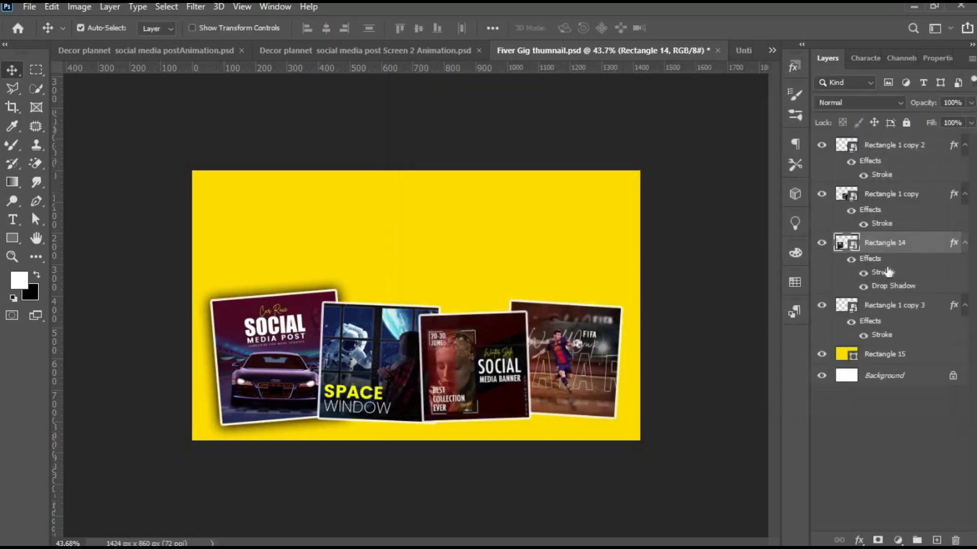
Step: Copy the car tile's shadow-and-stroke style and paste it onto the other tiles
{"action": "right_click", "coordinate": [884, 245]}
{"action": "left_click", "coordinate": [748, 381]}
{"action": "left_click", "coordinate": [890, 311]}
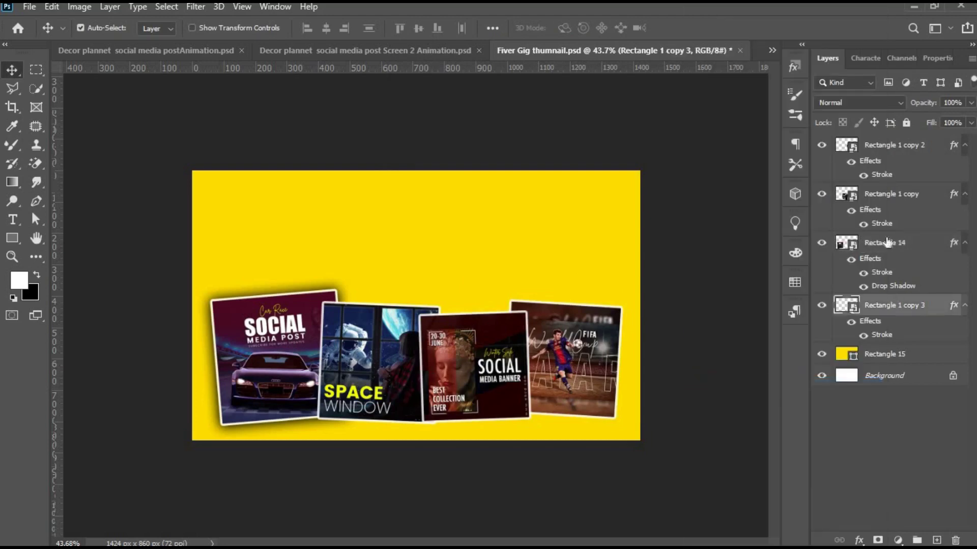
{"action": "left_click", "coordinate": [890, 194], "text": "ctrl"}
{"action": "left_click", "coordinate": [885, 145], "text": "ctrl"}
{"action": "right_click", "coordinate": [885, 147]}
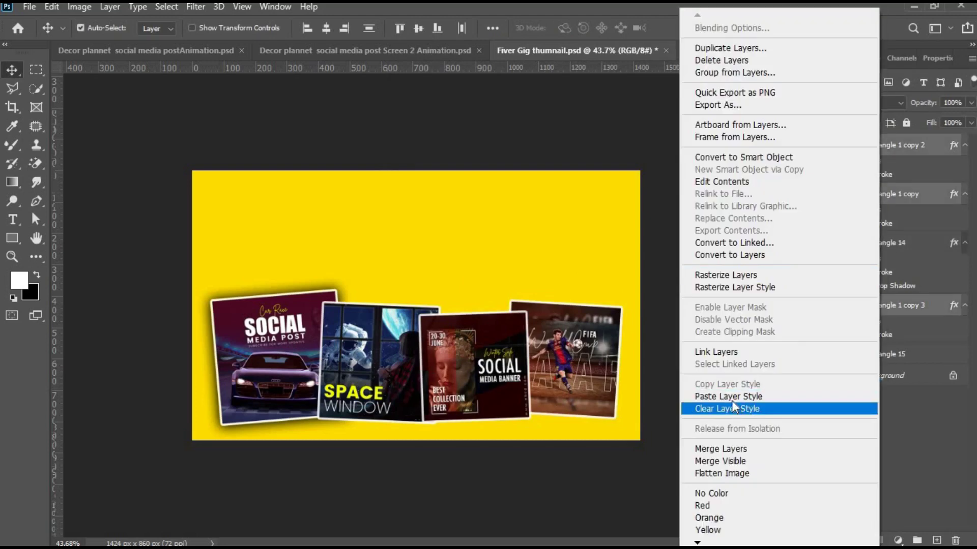
{"action": "left_click", "coordinate": [740, 396]}
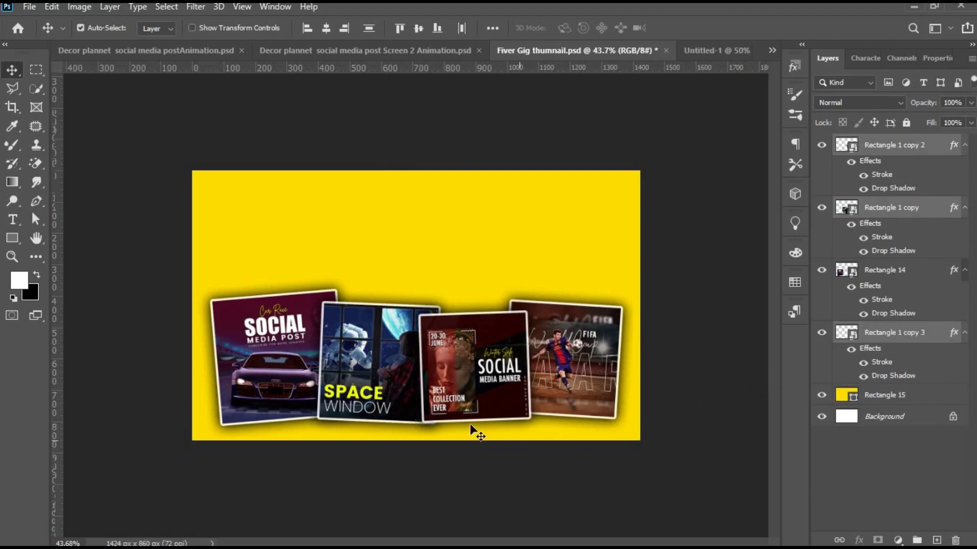
Step: Confirm the adjusted drop shadow on the Rectangle 1 copy 3 tile
{"action": "left_click", "coordinate": [899, 376]}
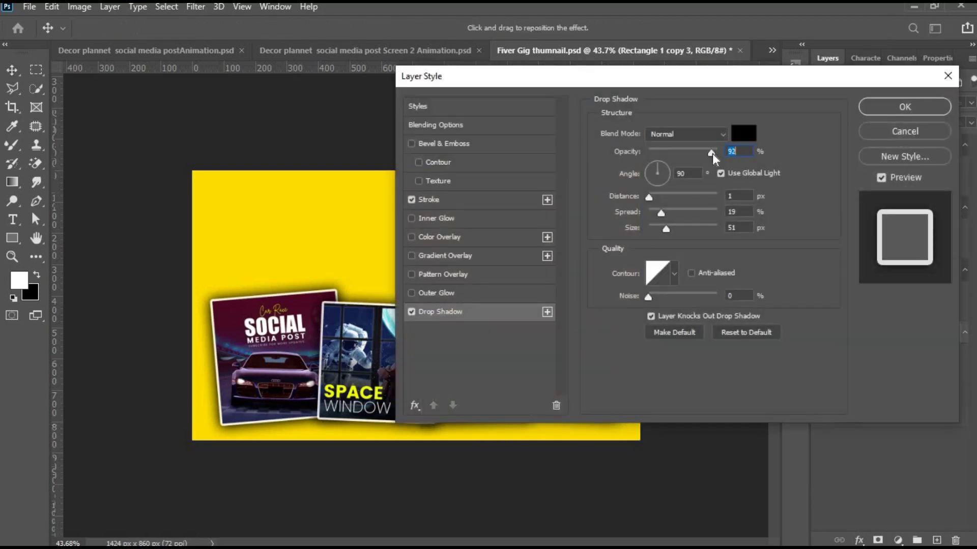
{"action": "left_click", "coordinate": [883, 107]}
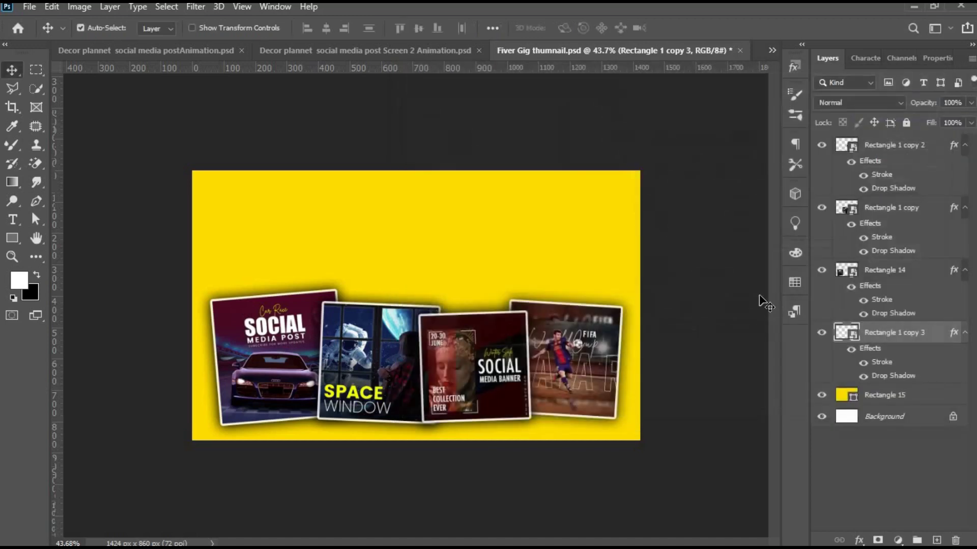
{"action": "right_click", "coordinate": [885, 335]}
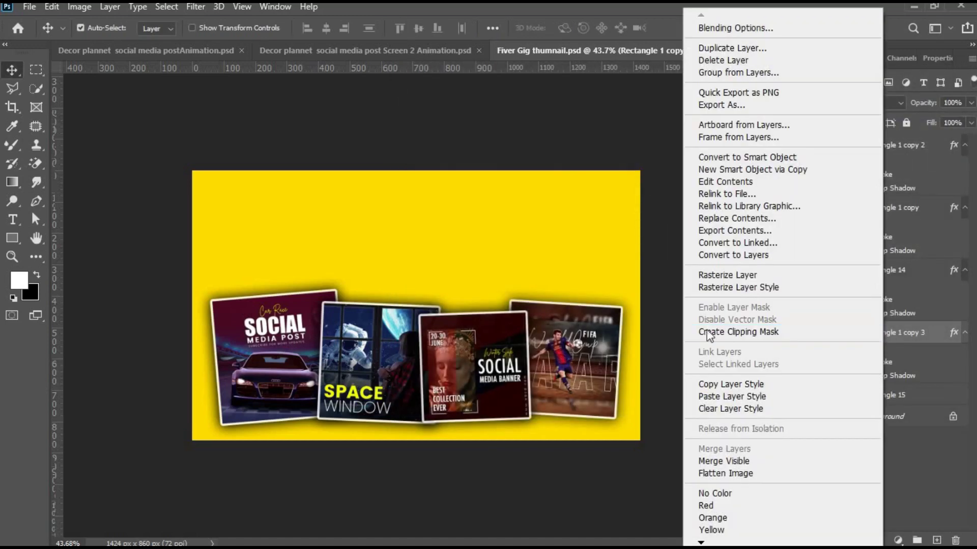
{"action": "left_click", "coordinate": [709, 395]}
Step: Copy that tile's updated style and paste it onto the other three tiles
{"action": "right_click", "coordinate": [886, 339]}
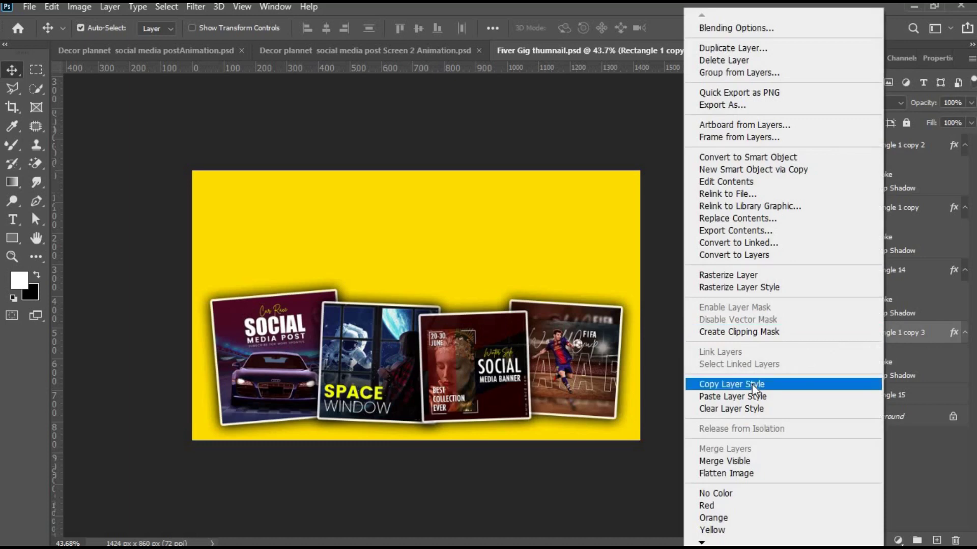
{"action": "left_click", "coordinate": [810, 380]}
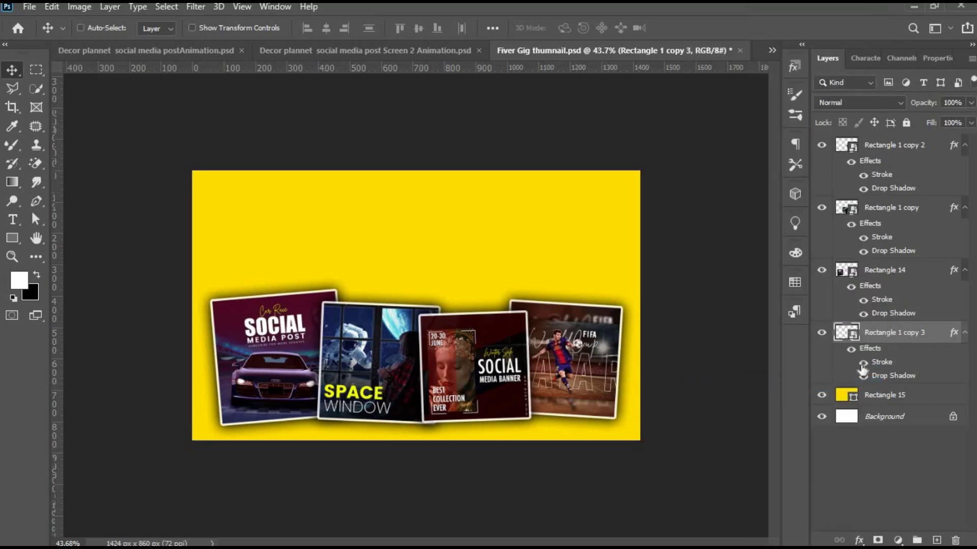
{"action": "right_click", "coordinate": [888, 338]}
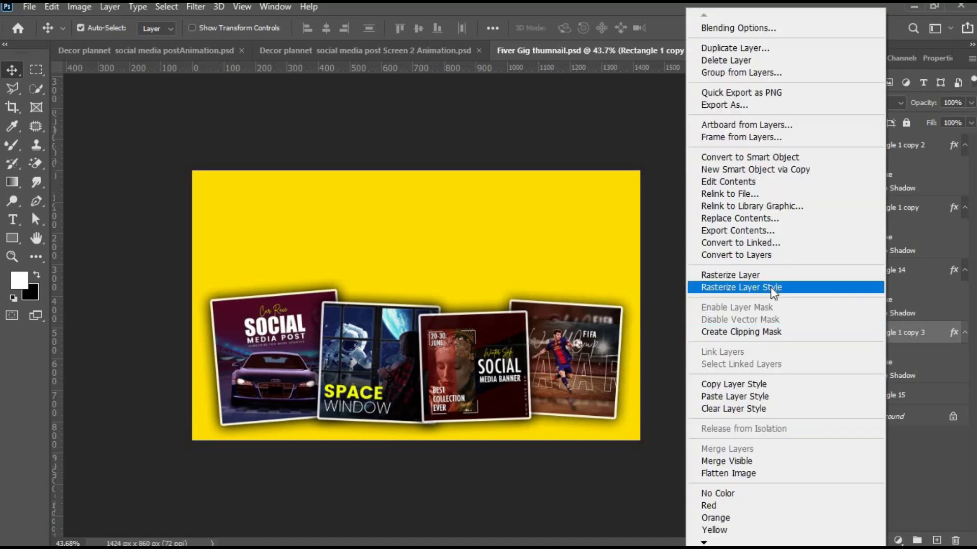
{"action": "left_click", "coordinate": [733, 386]}
{"action": "left_click", "coordinate": [882, 272], "text": "ctrl"}
{"action": "left_click", "coordinate": [890, 209], "text": "ctrl"}
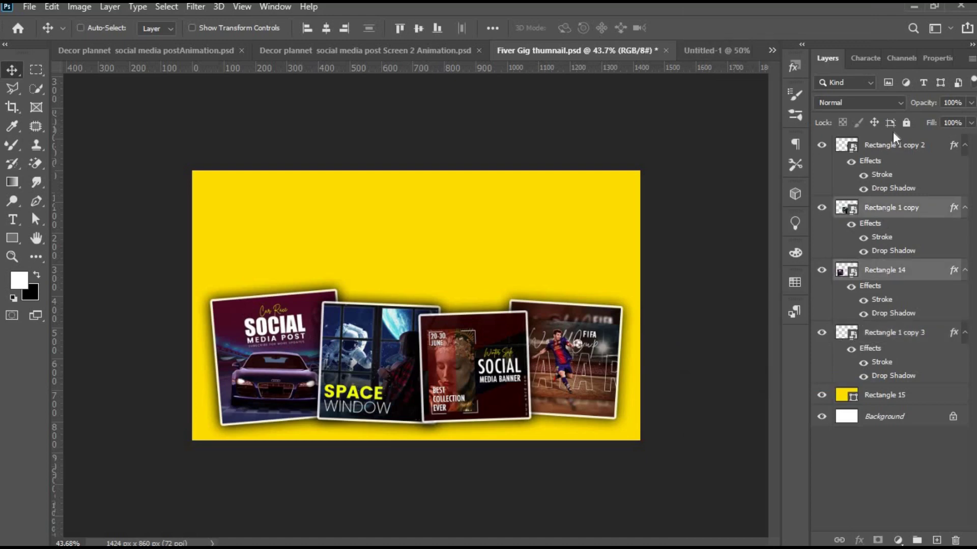
{"action": "left_click", "coordinate": [890, 146], "text": "ctrl"}
{"action": "right_click", "coordinate": [875, 151]}
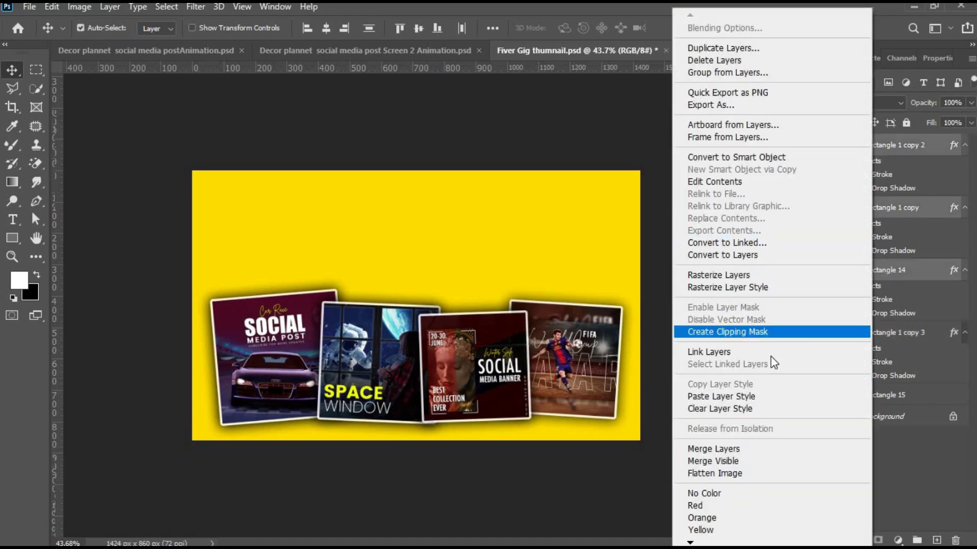
{"action": "left_click", "coordinate": [732, 397]}
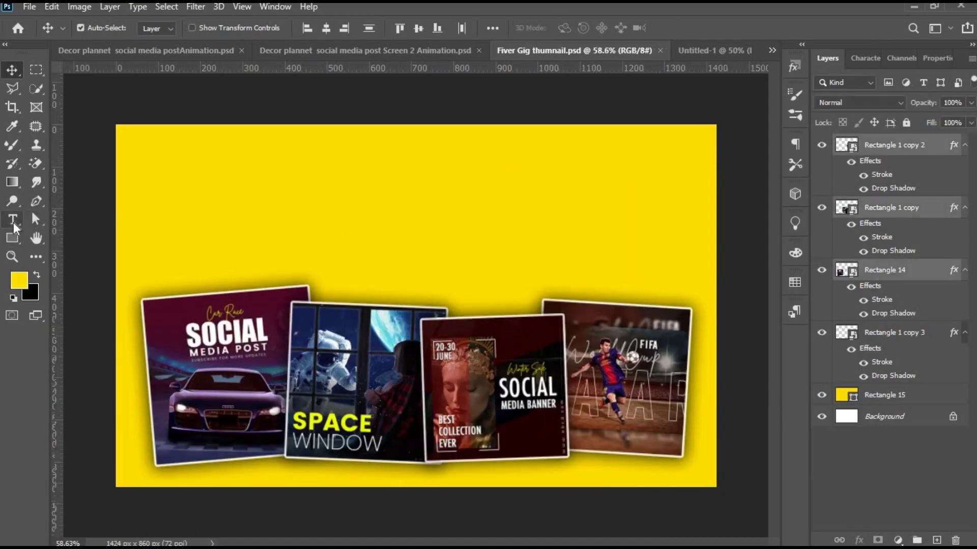
Step: Add a black (#000000) placeholder text layer at about 60 pt
{"action": "left_click", "coordinate": [13, 219]}
{"action": "left_click", "coordinate": [573, 28]}
{"action": "type", "text": "000000"}
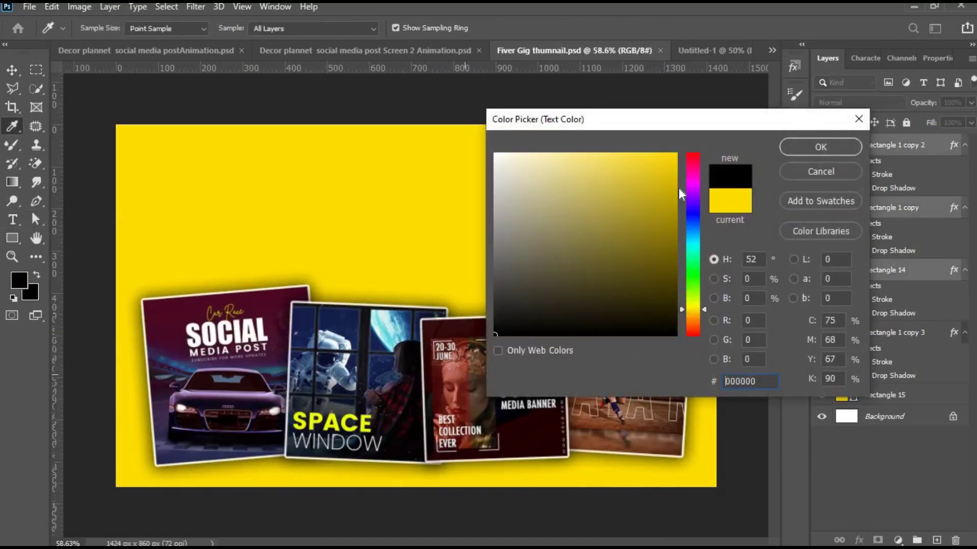
{"action": "key", "text": "Return"}
{"action": "left_click", "coordinate": [215, 197]}
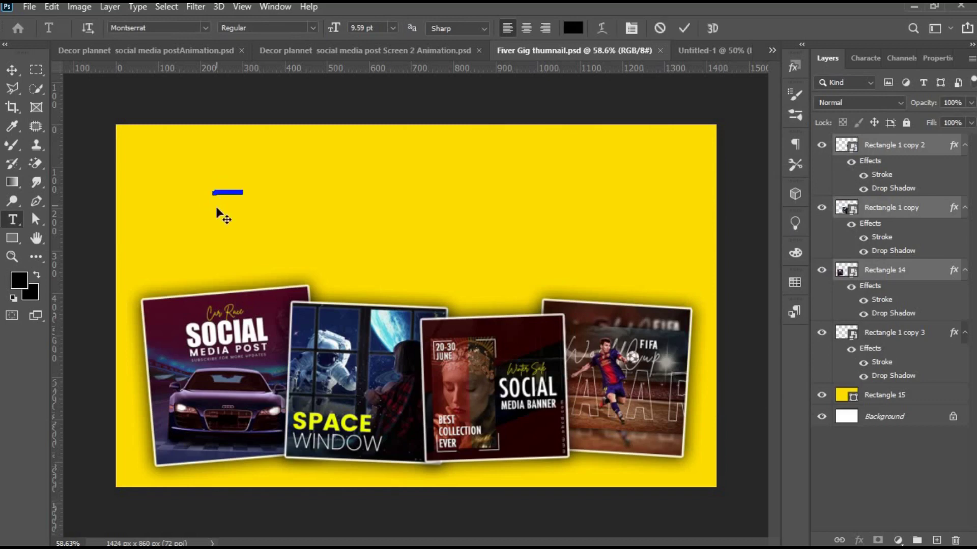
{"action": "left_click", "coordinate": [864, 58]}
{"action": "left_click_drag", "start_coordinate": [836, 103], "coordinate": [874, 107]}
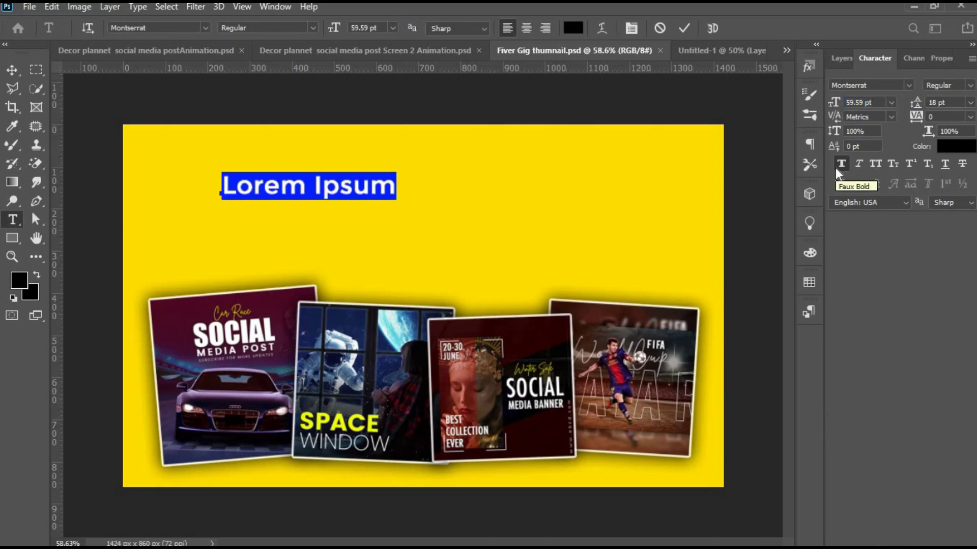
{"action": "key", "text": "ctrl+Return"}
{"action": "key", "text": "v"}
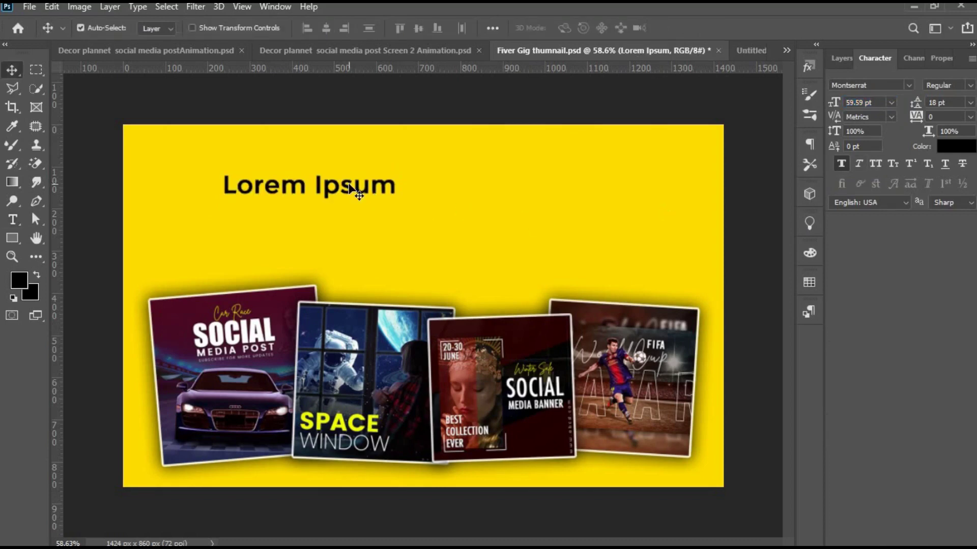
Step: Replace the placeholder text with 'Social Media'
{"action": "double_click", "coordinate": [350, 188]}
{"action": "type", "text": "Socia"}
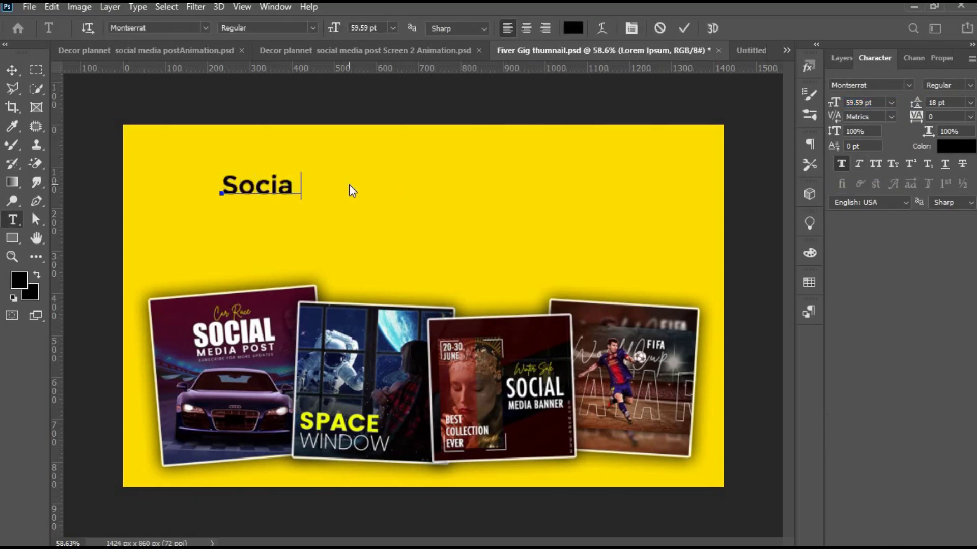
{"action": "type", "text": "l MEdia"}
{"action": "key", "text": "BackSpace"}
{"action": "key", "text": "BackSpace"}
{"action": "key", "text": "BackSpace"}
{"action": "key", "text": "BackSpace"}
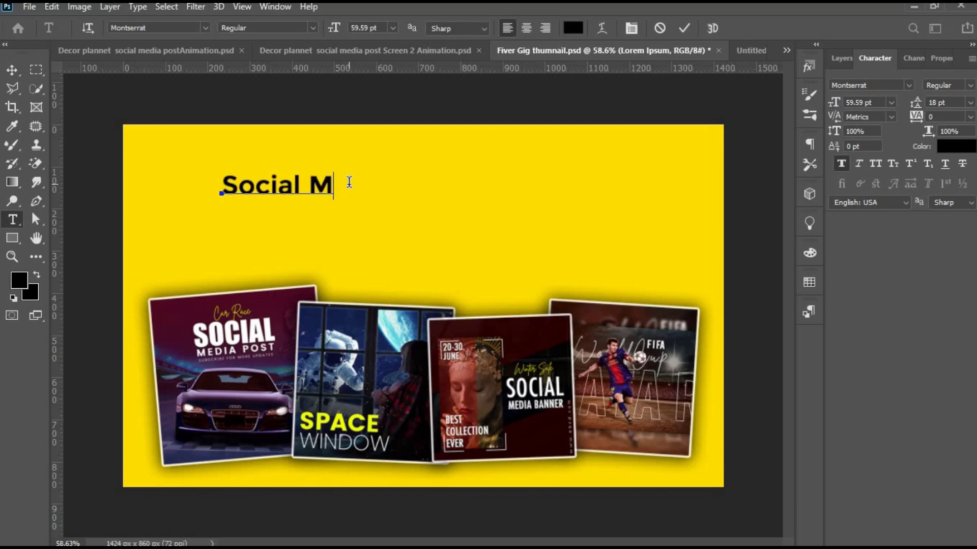
{"action": "type", "text": "edia"}
{"action": "key", "text": "ctrl+Return"}
{"action": "key", "text": "v"}
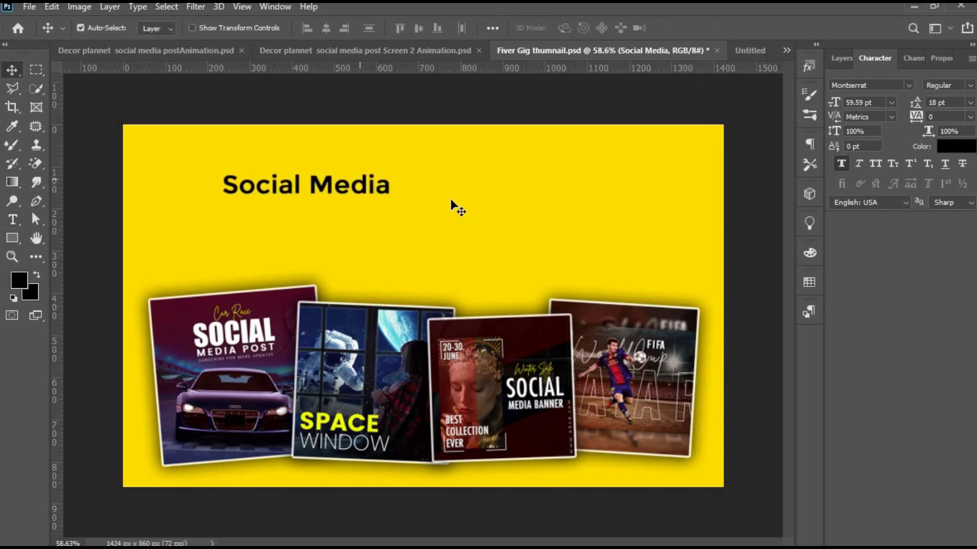
Step: Set the headline to all caps, centre it horizontally, and scale it about twice
{"action": "left_click", "coordinate": [877, 162]}
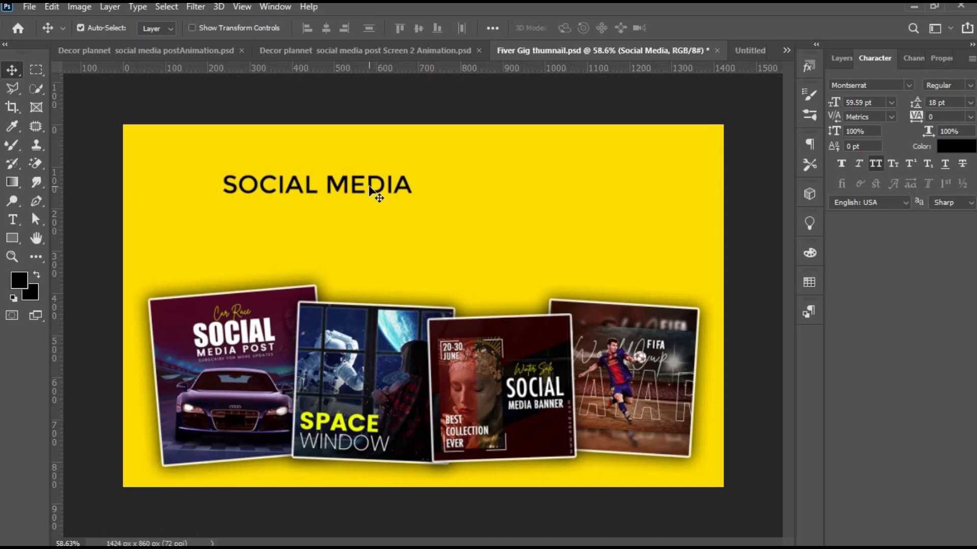
{"action": "key", "text": "ctrl+a"}
{"action": "left_click", "coordinate": [326, 28]}
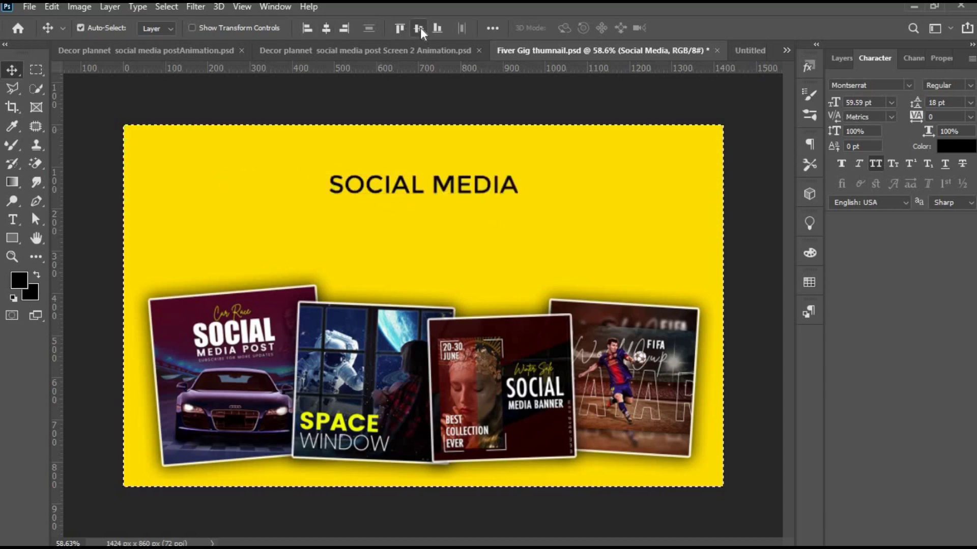
{"action": "key", "text": "ctrl+d"}
{"action": "key", "text": "ctrl+t"}
{"action": "left_click_drag", "start_coordinate": [519, 209], "coordinate": [607, 311]}
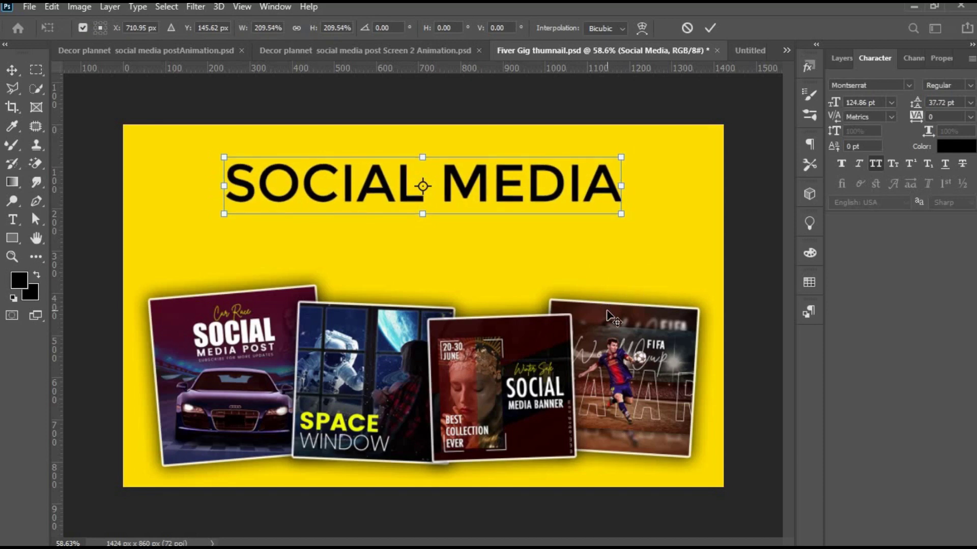
{"action": "key", "text": "Return"}
Step: Make the headline bold and move it up toward the top edge
{"action": "left_click", "coordinate": [970, 92]}
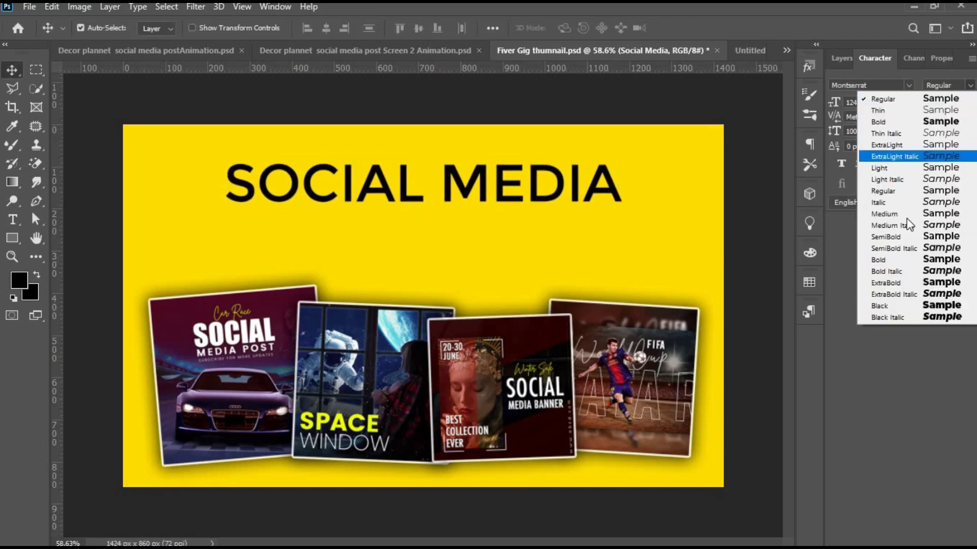
{"action": "left_click", "coordinate": [895, 267]}
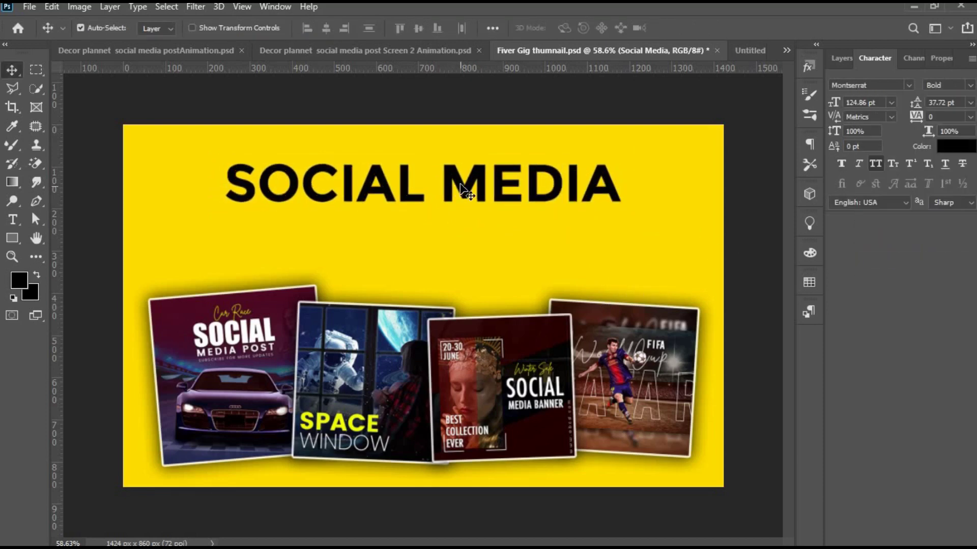
{"action": "left_click_drag", "start_coordinate": [460, 191], "coordinate": [463, 178]}
{"action": "key", "text": "ctrl"}
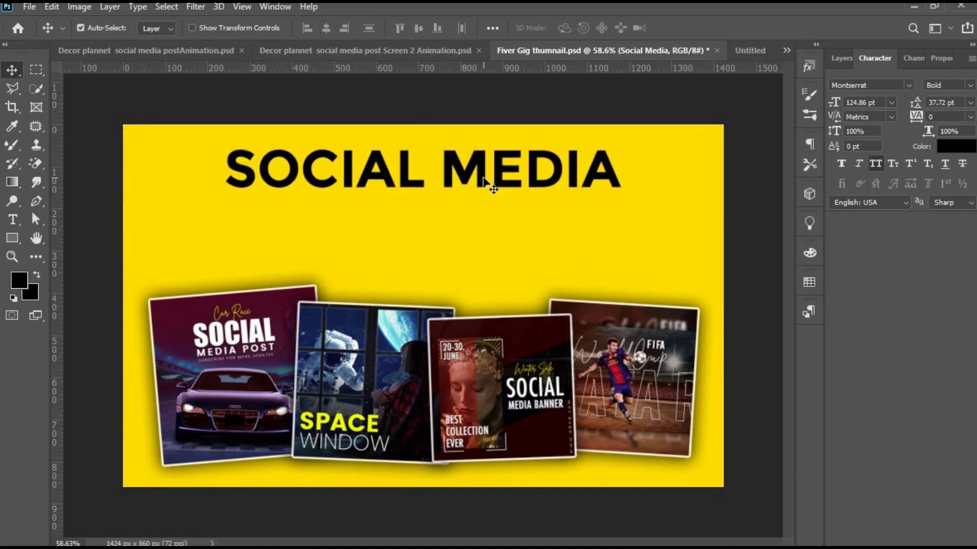
Step: Duplicate the SOCIAL MEDIA line one line lower and change its text to BANNERS
{"action": "left_click_drag", "start_coordinate": [491, 186], "coordinate": [489, 238]}
{"action": "double_click", "coordinate": [483, 228]}
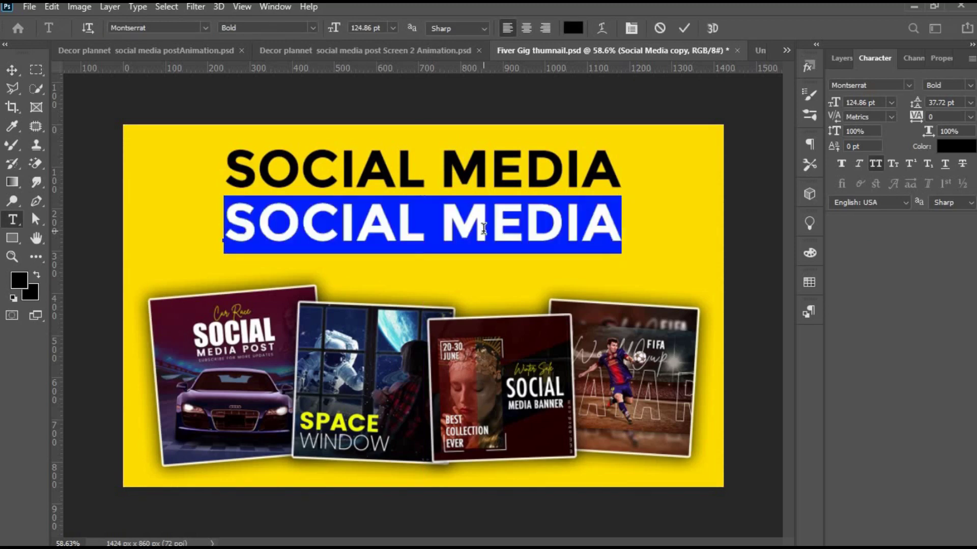
{"action": "type", "text": "BANNER"}
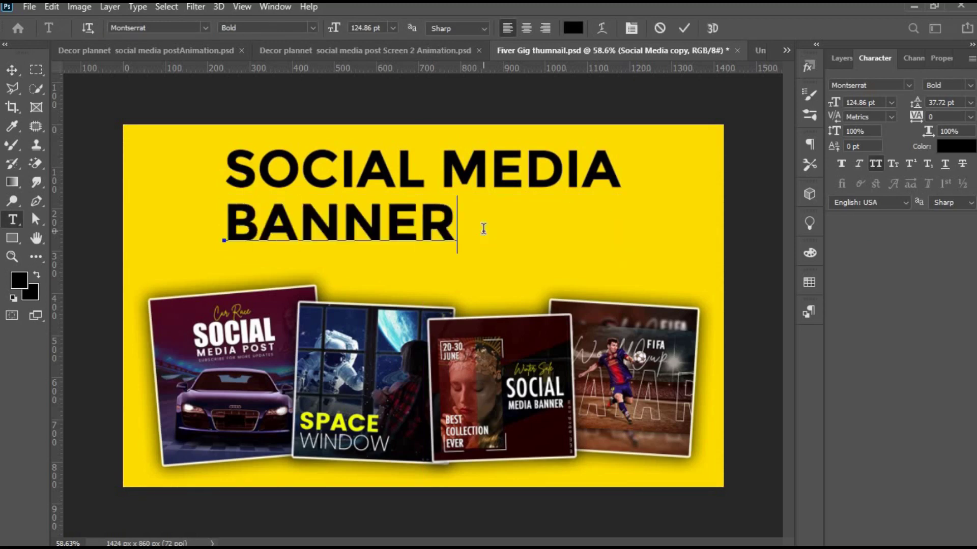
{"action": "left_click", "coordinate": [487, 238]}
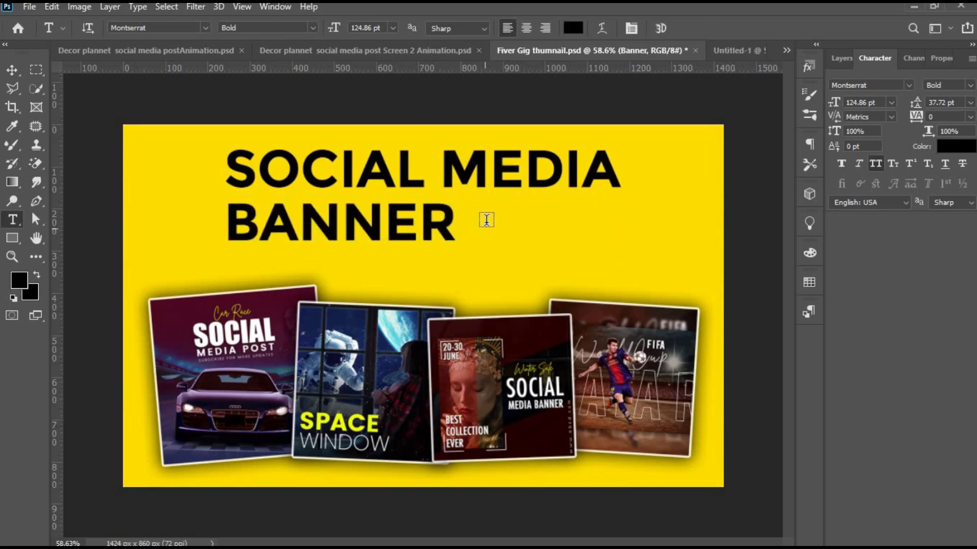
{"action": "left_click", "coordinate": [449, 225]}
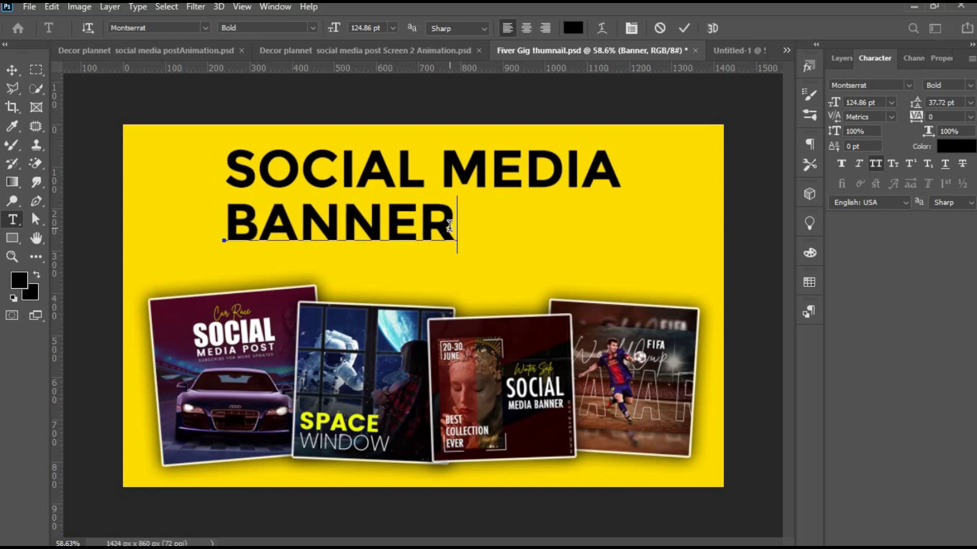
{"action": "type", "text": "S"}
{"action": "key", "text": "ctrl+Return"}
Step: Centre the BANNERS line horizontally on the canvas
{"action": "key", "text": "v"}
{"action": "key", "text": "ctrl+a"}
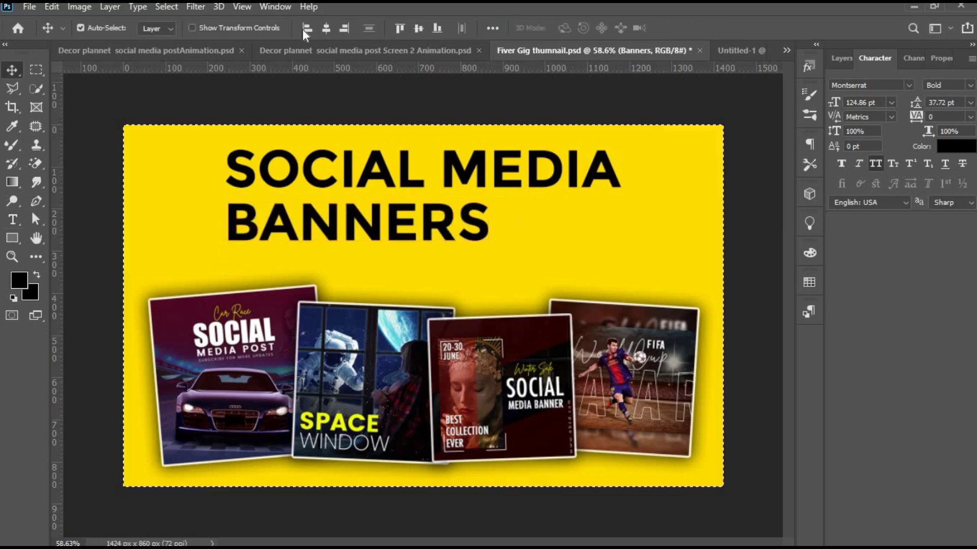
{"action": "left_click", "coordinate": [326, 28]}
{"action": "key", "text": "ctrl+minus"}
{"action": "key", "text": "ctrl+minus"}
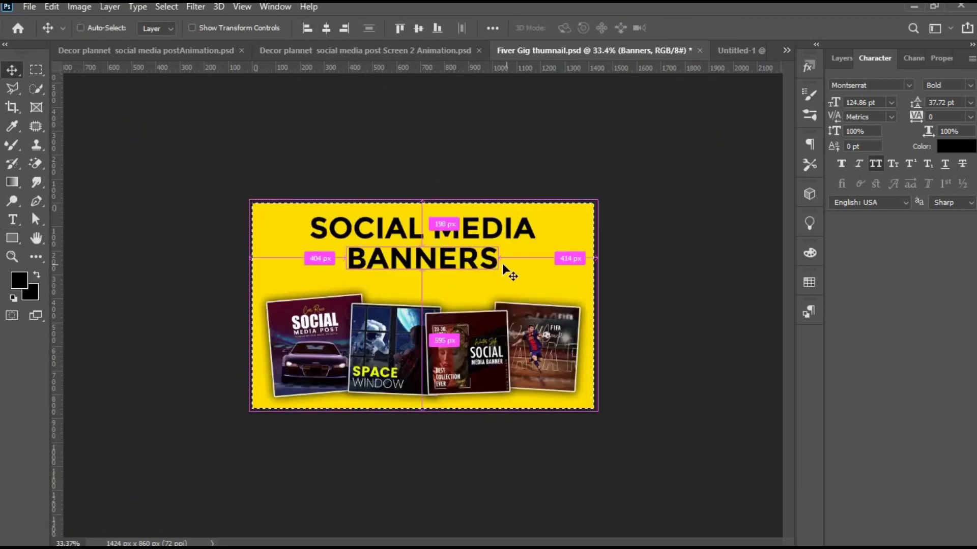
{"action": "key", "text": "ctrl+d"}
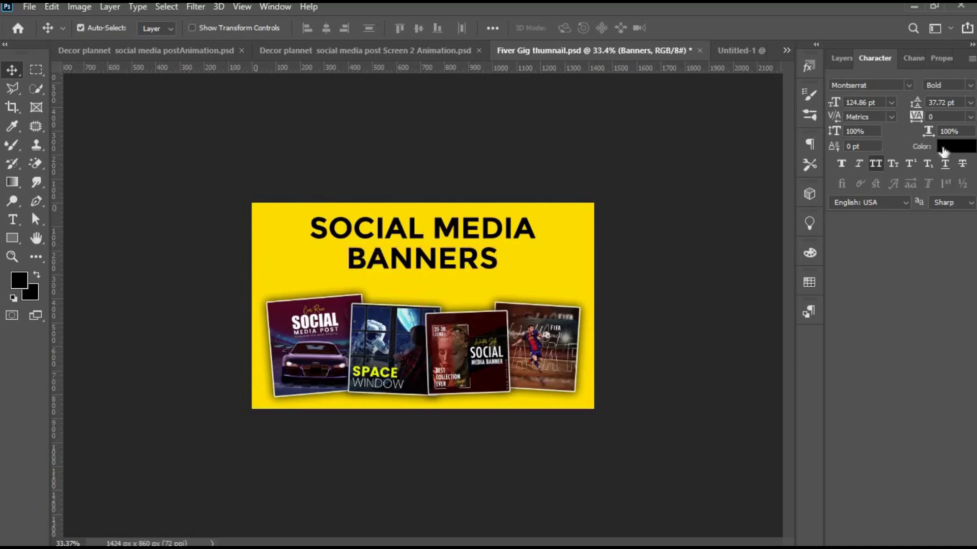
Step: Colour the BANNERS text bright red (#f70000)
{"action": "left_click", "coordinate": [943, 147]}
{"action": "left_click", "coordinate": [434, 319]}
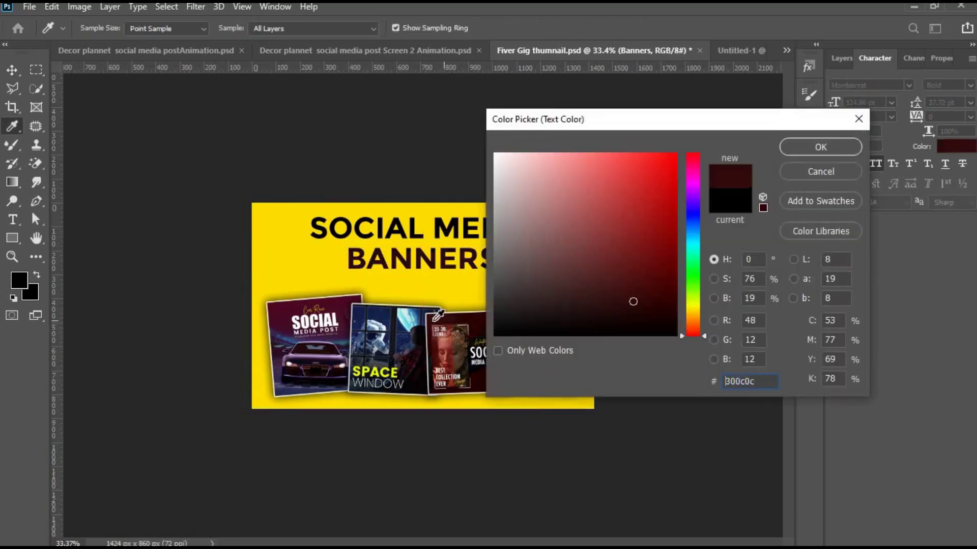
{"action": "left_click", "coordinate": [676, 159]}
{"action": "left_click", "coordinate": [812, 147]}
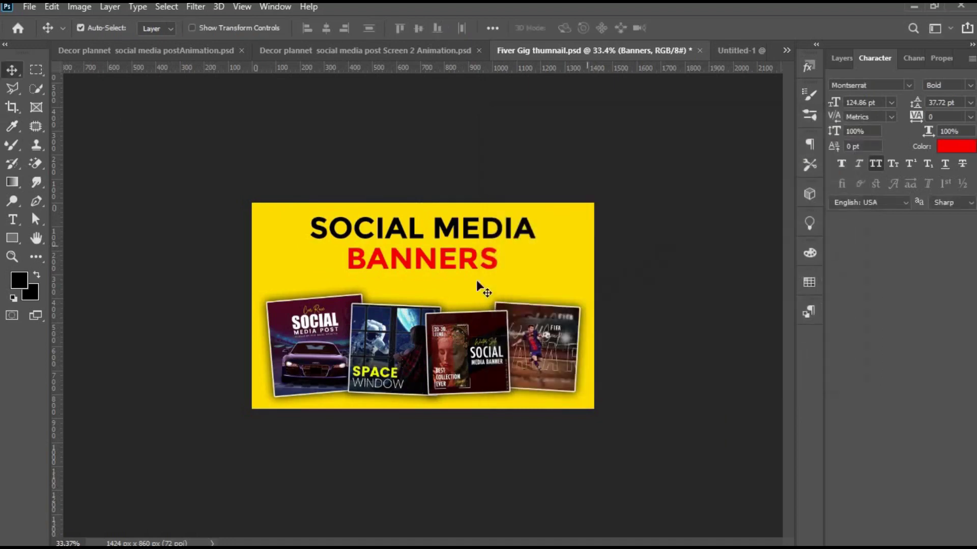
{"action": "scroll", "coordinate": [484, 284], "scroll_direction": "up", "scroll_amount": 3}
{"action": "scroll", "coordinate": [432, 291], "scroll_direction": "up", "scroll_amount": 2}
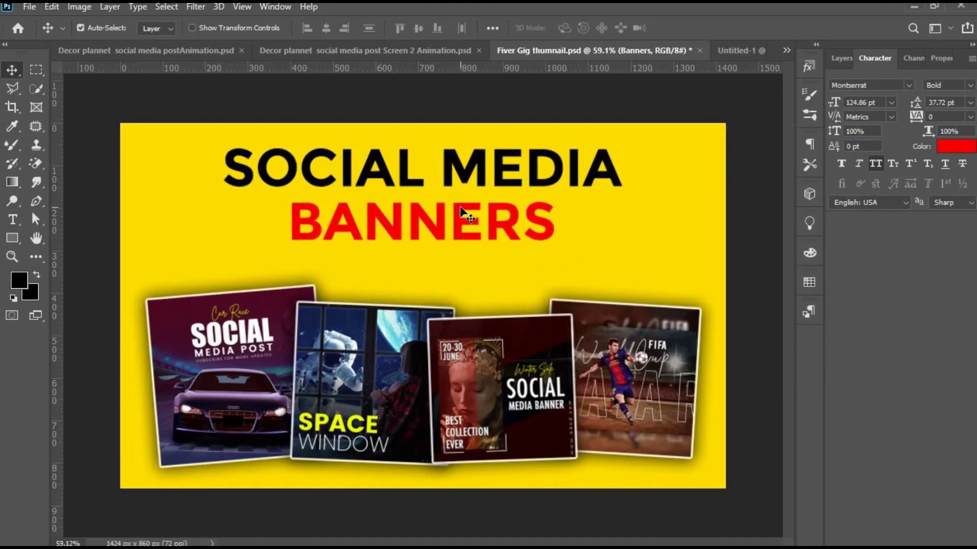
Step: Set BANNERS in the Bebas font and re-centre it horizontally on the canvas
{"action": "left_click", "coordinate": [911, 89]}
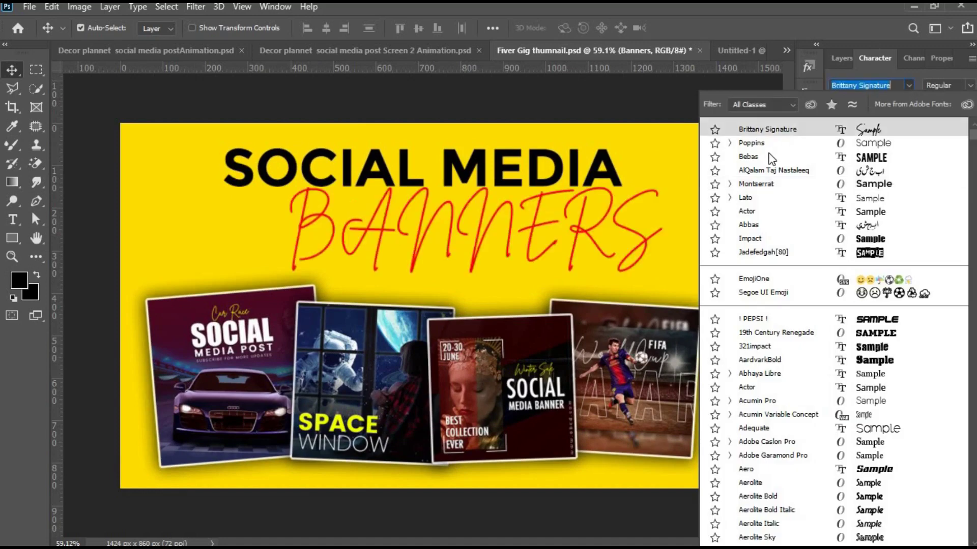
{"action": "left_click", "coordinate": [770, 160]}
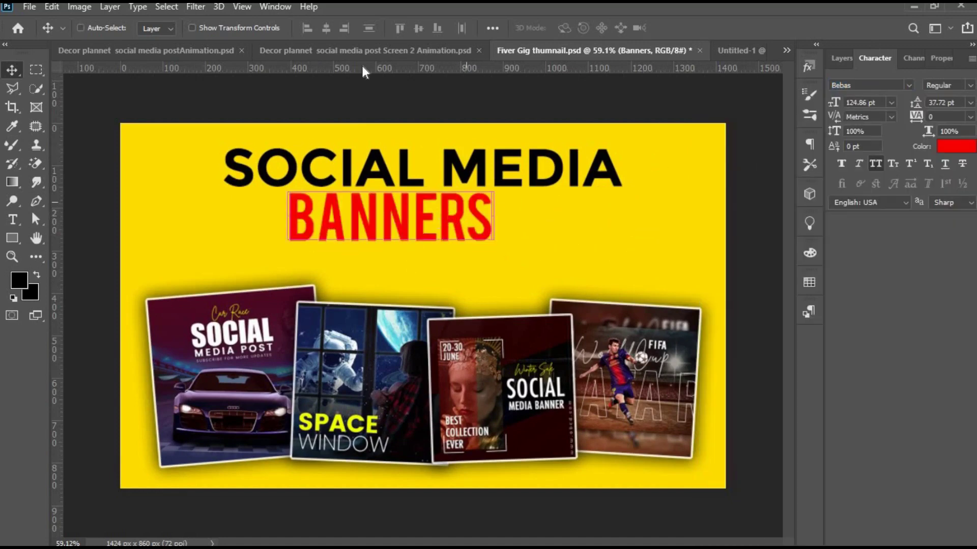
{"action": "key", "text": "ctrl+a"}
{"action": "left_click", "coordinate": [327, 29]}
{"action": "key", "text": "ctrl+d"}
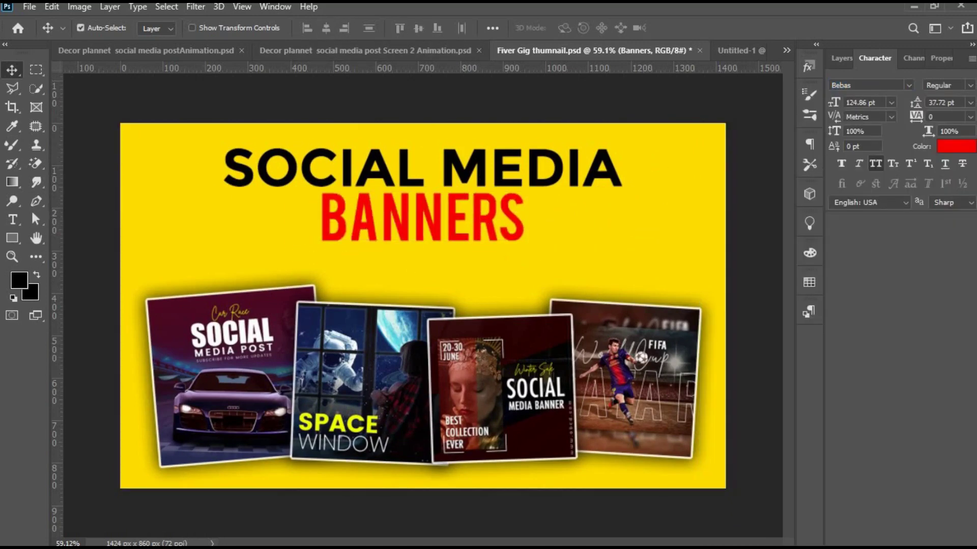
Step: Apply Faux Bold to BANNERS, move it slightly lower, and re-centre it
{"action": "left_click", "coordinate": [841, 164]}
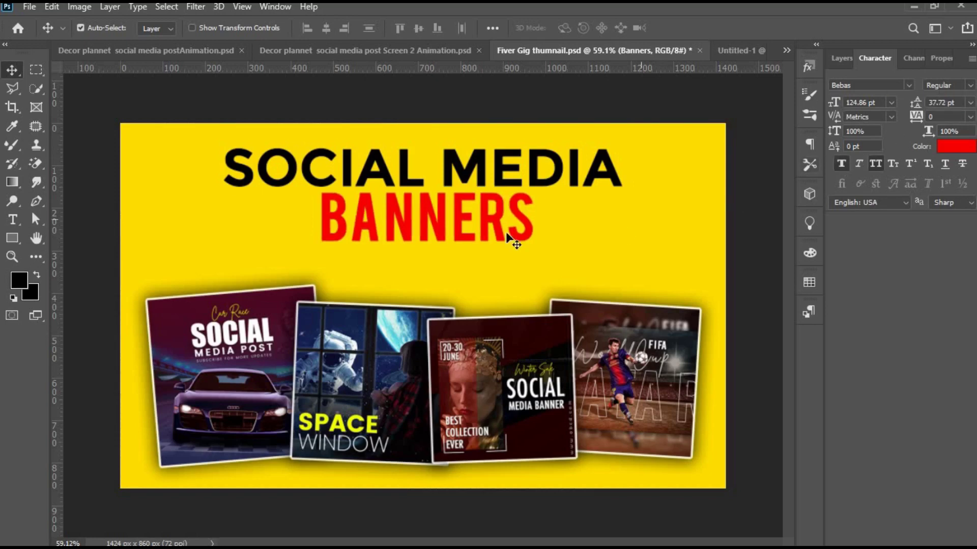
{"action": "left_click_drag", "start_coordinate": [462, 229], "coordinate": [464, 241]}
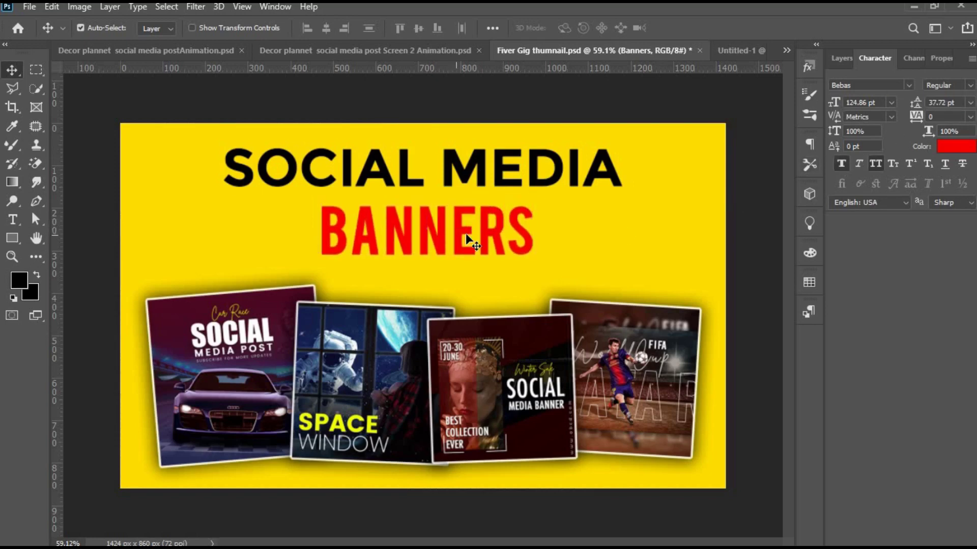
{"action": "key", "text": "ctrl+a"}
{"action": "left_click", "coordinate": [329, 31]}
{"action": "key", "text": "ctrl+d"}
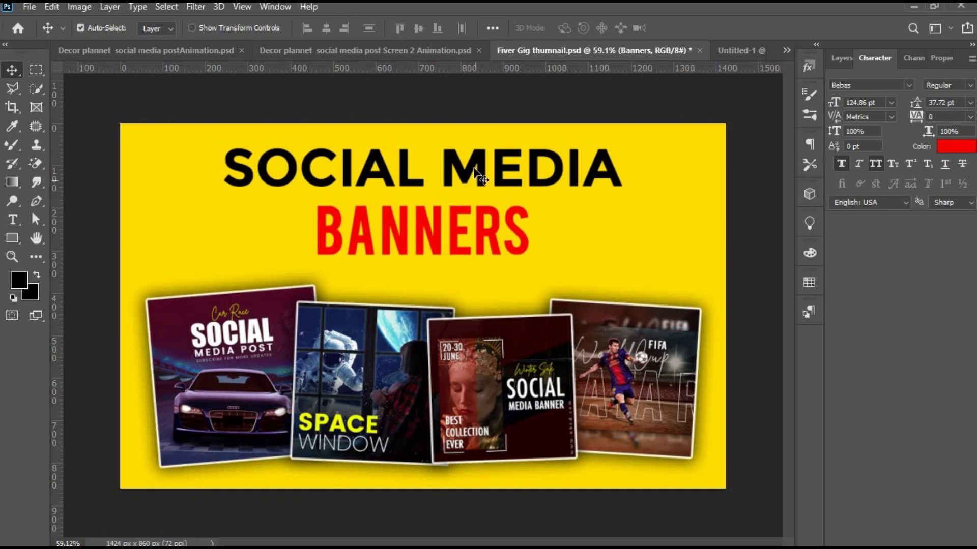
Step: Nudge SOCIAL MEDIA down, then both headline lines up, tightening their spacing
{"action": "left_click", "coordinate": [478, 162]}
{"action": "key", "text": "shift+Down"}
{"action": "key", "text": "shift+Down"}
{"action": "key", "text": "shift+Down"}
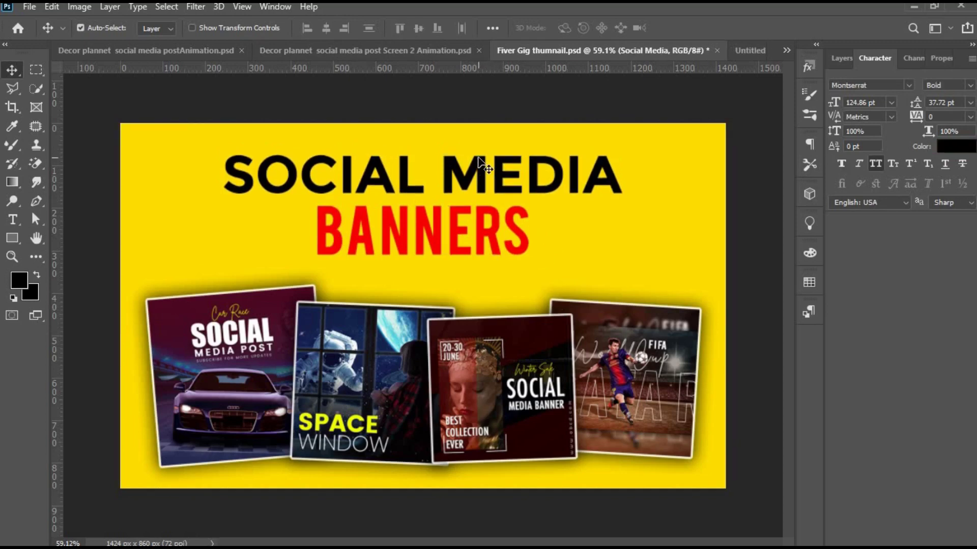
{"action": "left_click", "coordinate": [453, 222], "text": "shift"}
{"action": "key", "text": "shift+Up"}
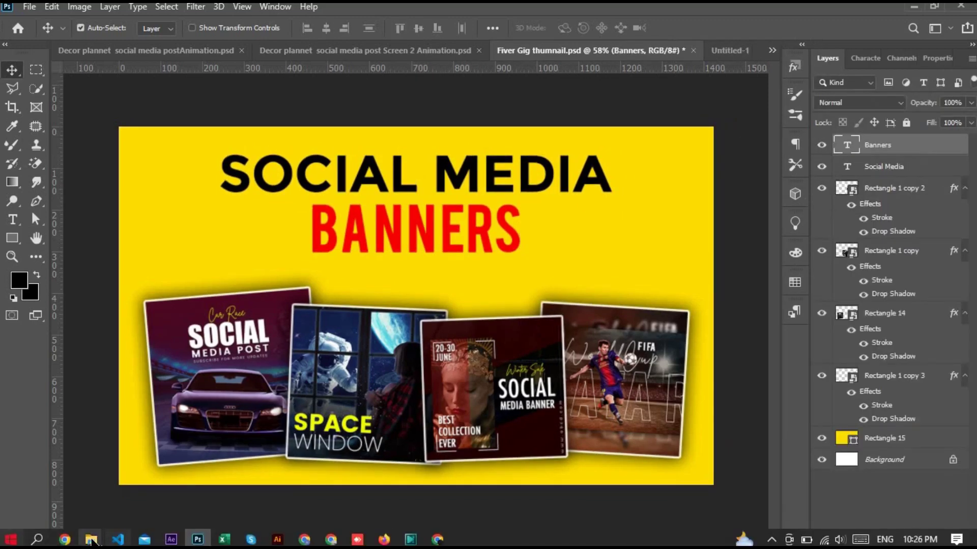
Step: Place fiverr.png from Downloads at about 49% size, centred above the fanned tiles
{"action": "left_click", "coordinate": [66, 448]}
{"action": "mouse_move", "coordinate": [178, 147]}
{"action": "left_mouse_down"}
{"action": "mouse_move", "coordinate": [191, 543]}
{"action": "mouse_move", "coordinate": [509, 377]}
{"action": "mouse_move", "coordinate": [441, 362]}
{"action": "left_mouse_up"}
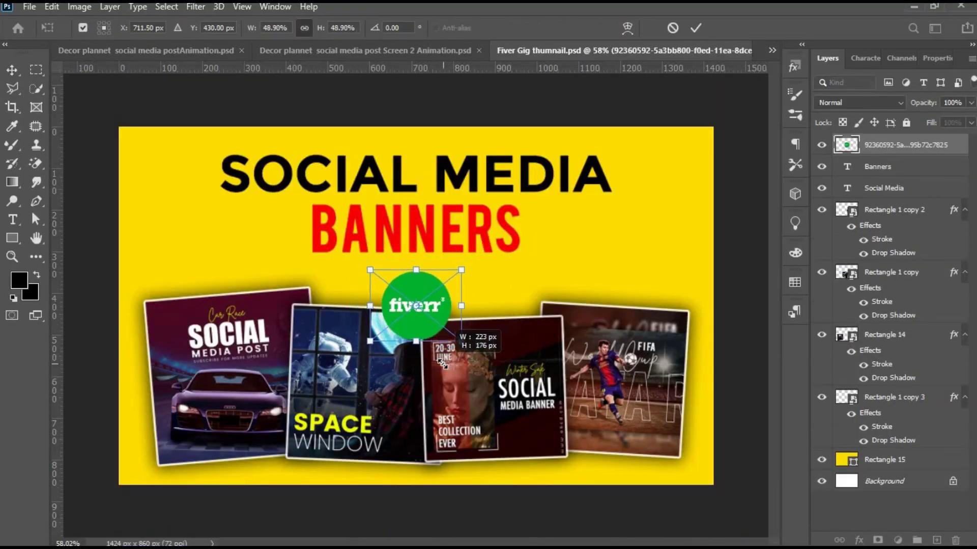
{"action": "key", "text": "Return"}
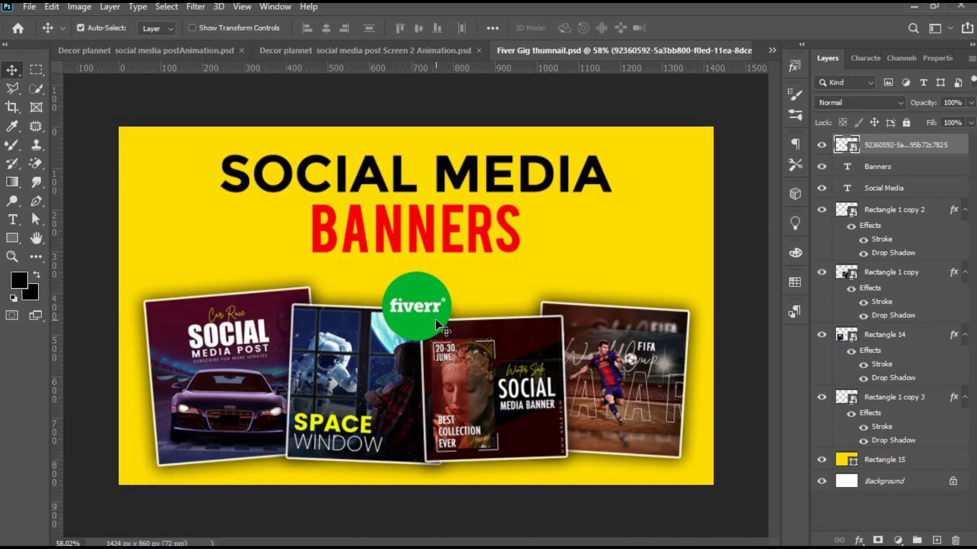
{"action": "left_click_drag", "start_coordinate": [436, 320], "coordinate": [436, 323]}
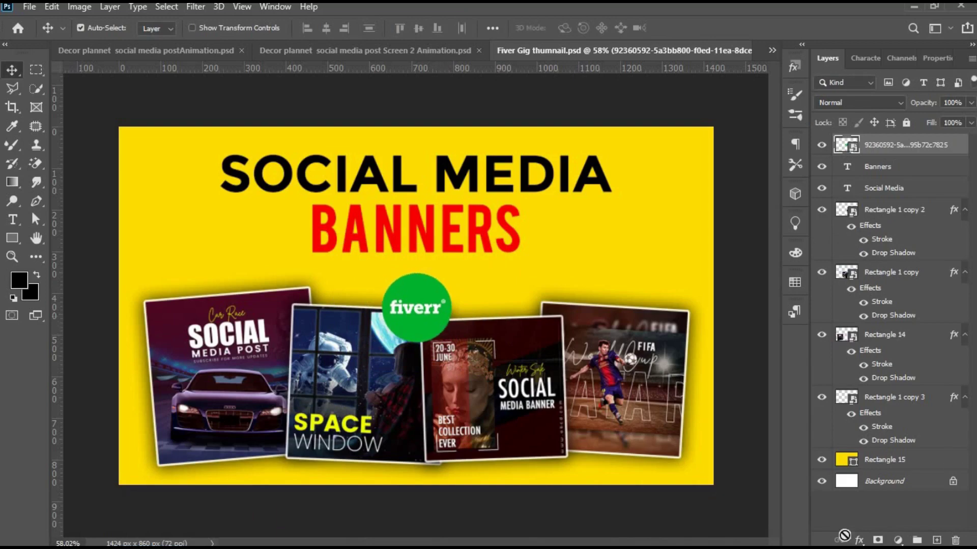
Step: Give the Fiverr logo a 5 px white outside stroke and nudge it slightly right
{"action": "left_click", "coordinate": [859, 540]}
{"action": "left_click", "coordinate": [880, 434]}
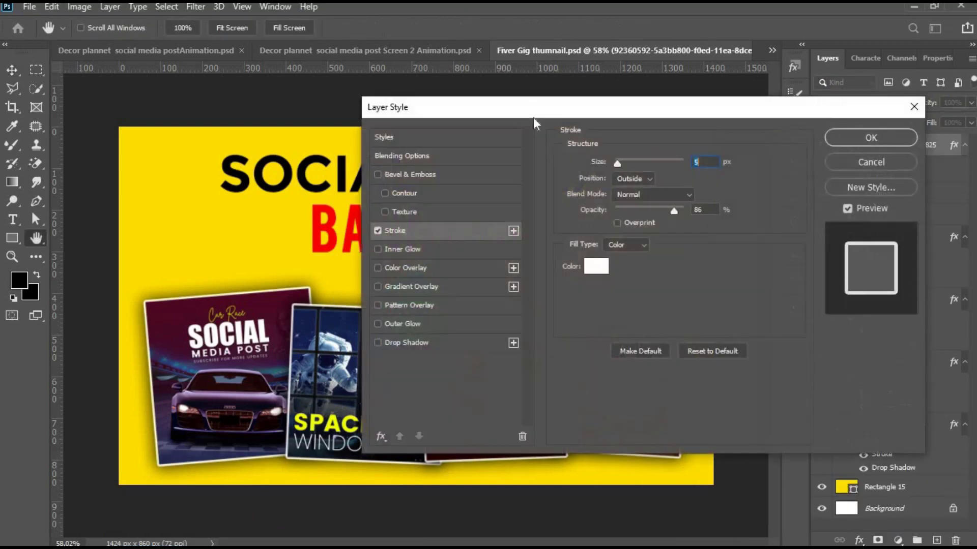
{"action": "left_click_drag", "start_coordinate": [768, 131], "coordinate": [582, 140]}
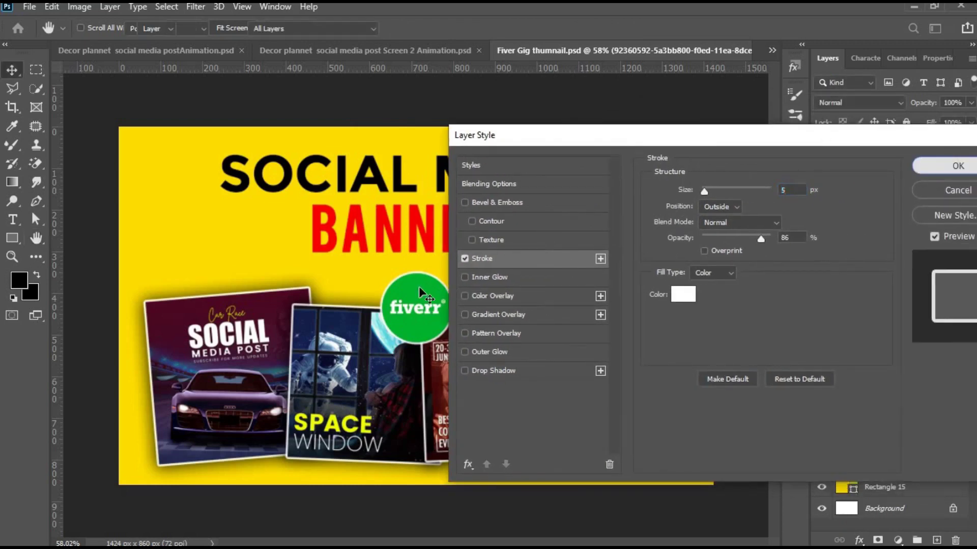
{"action": "key", "text": "Return"}
{"action": "key", "text": "Right"}
{"action": "key", "text": "Right"}
{"action": "key", "text": "Right"}
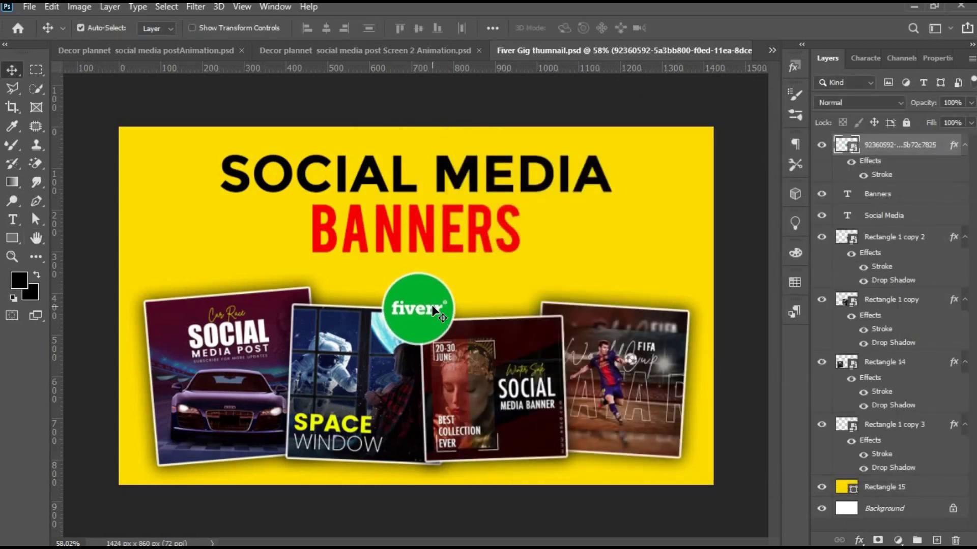
{"action": "key", "text": "ctrl+s"}
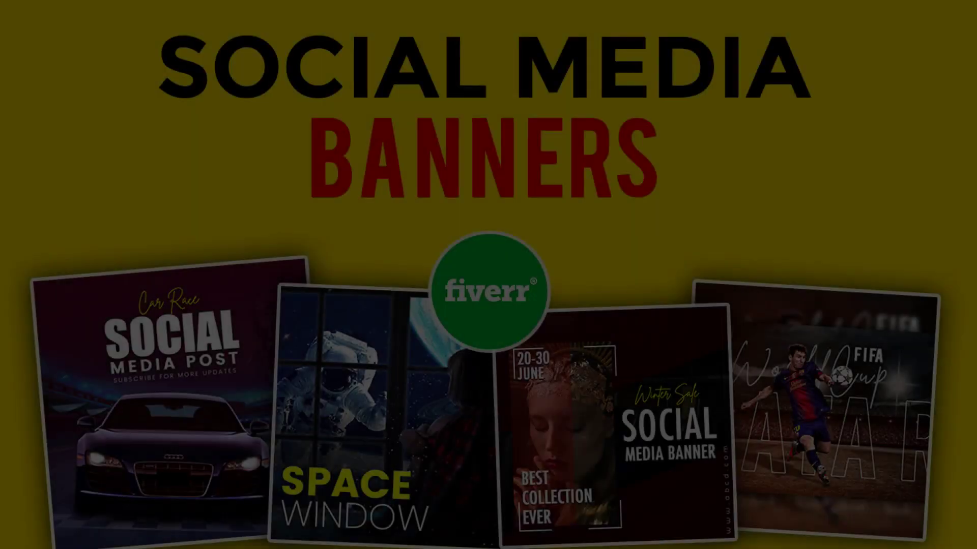